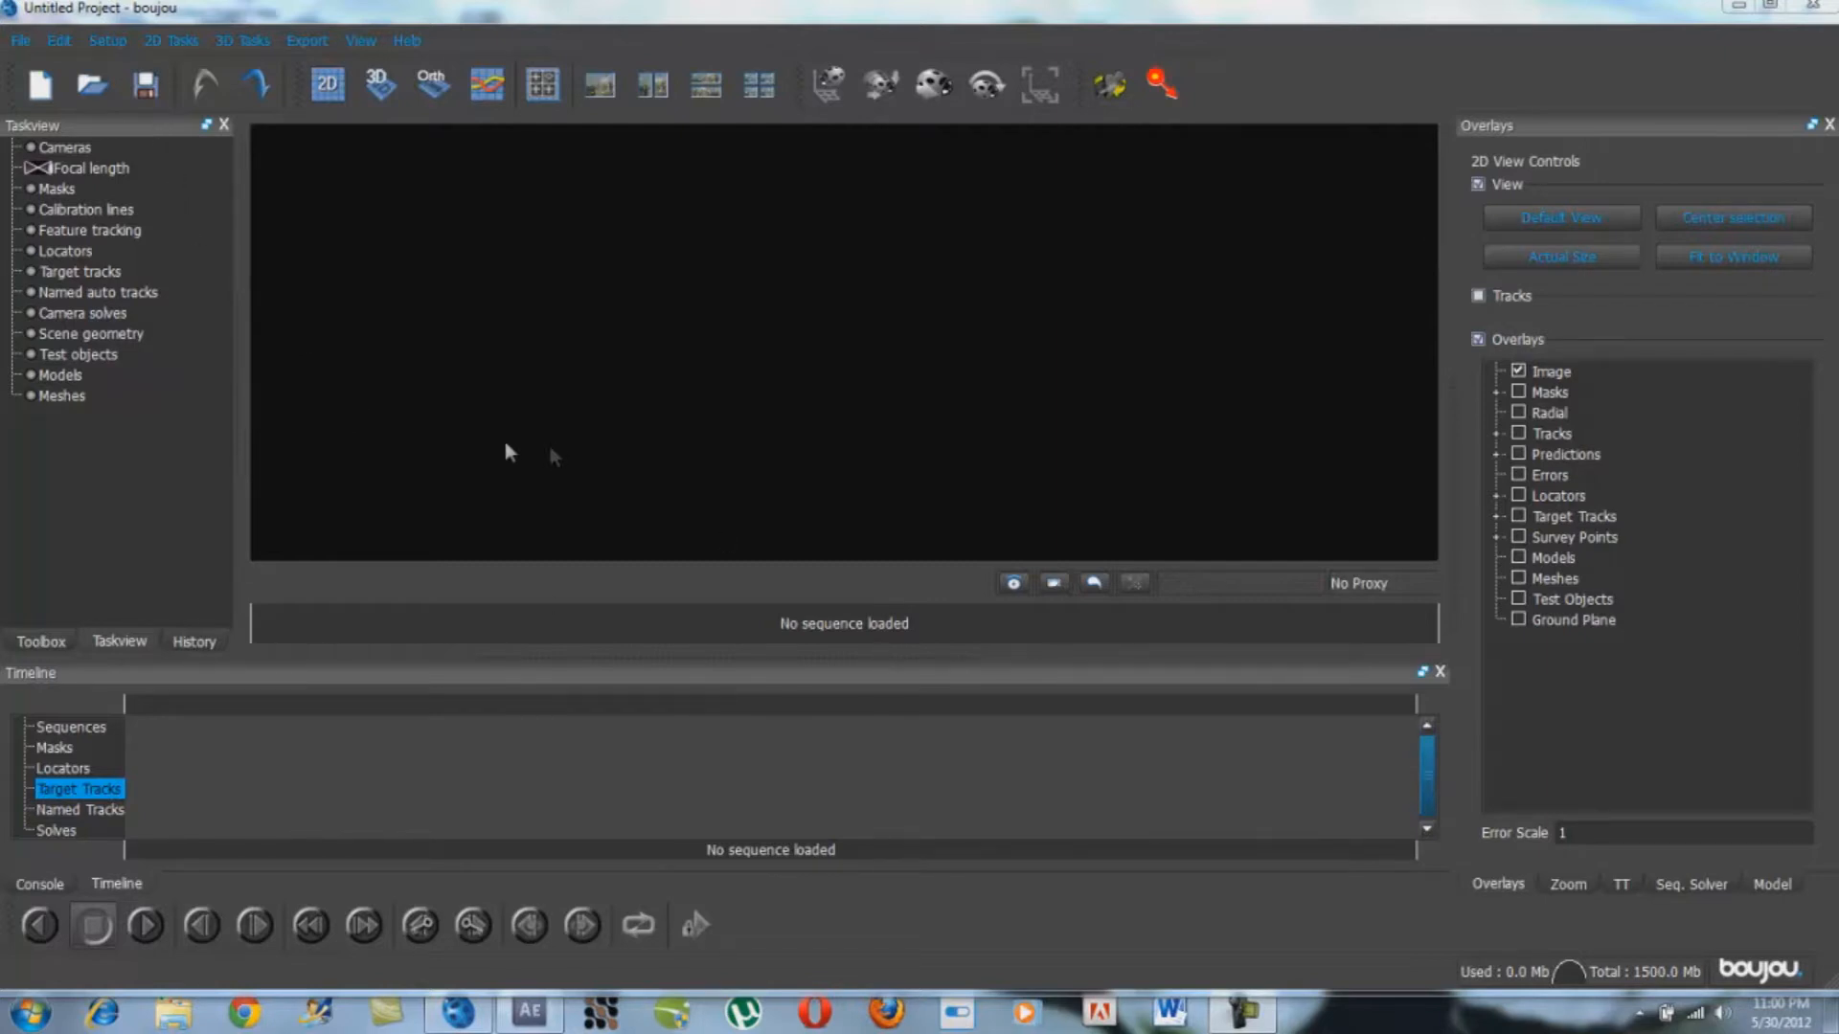
Choose FILE0004.MOV from the Test Shots folder as the source of a new imported sequence
{"action": "left_click", "coordinate": [110, 39]}
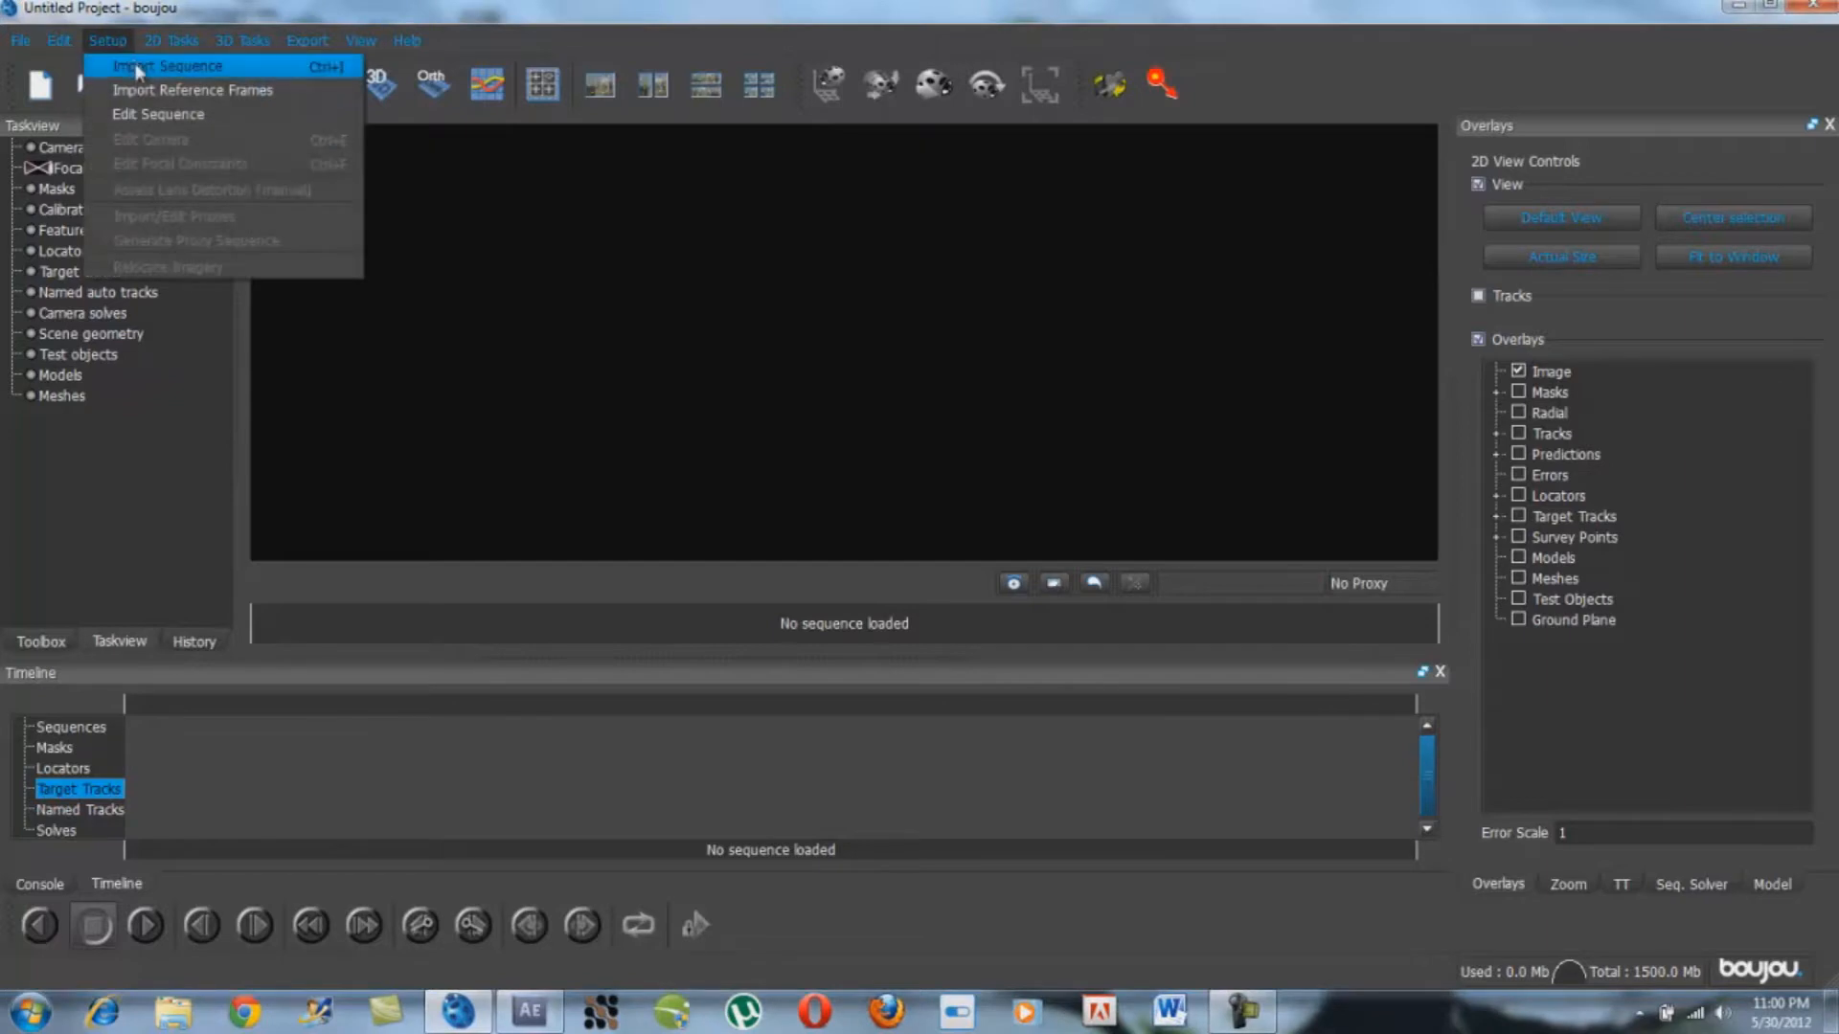
{"action": "left_click", "coordinate": [139, 67]}
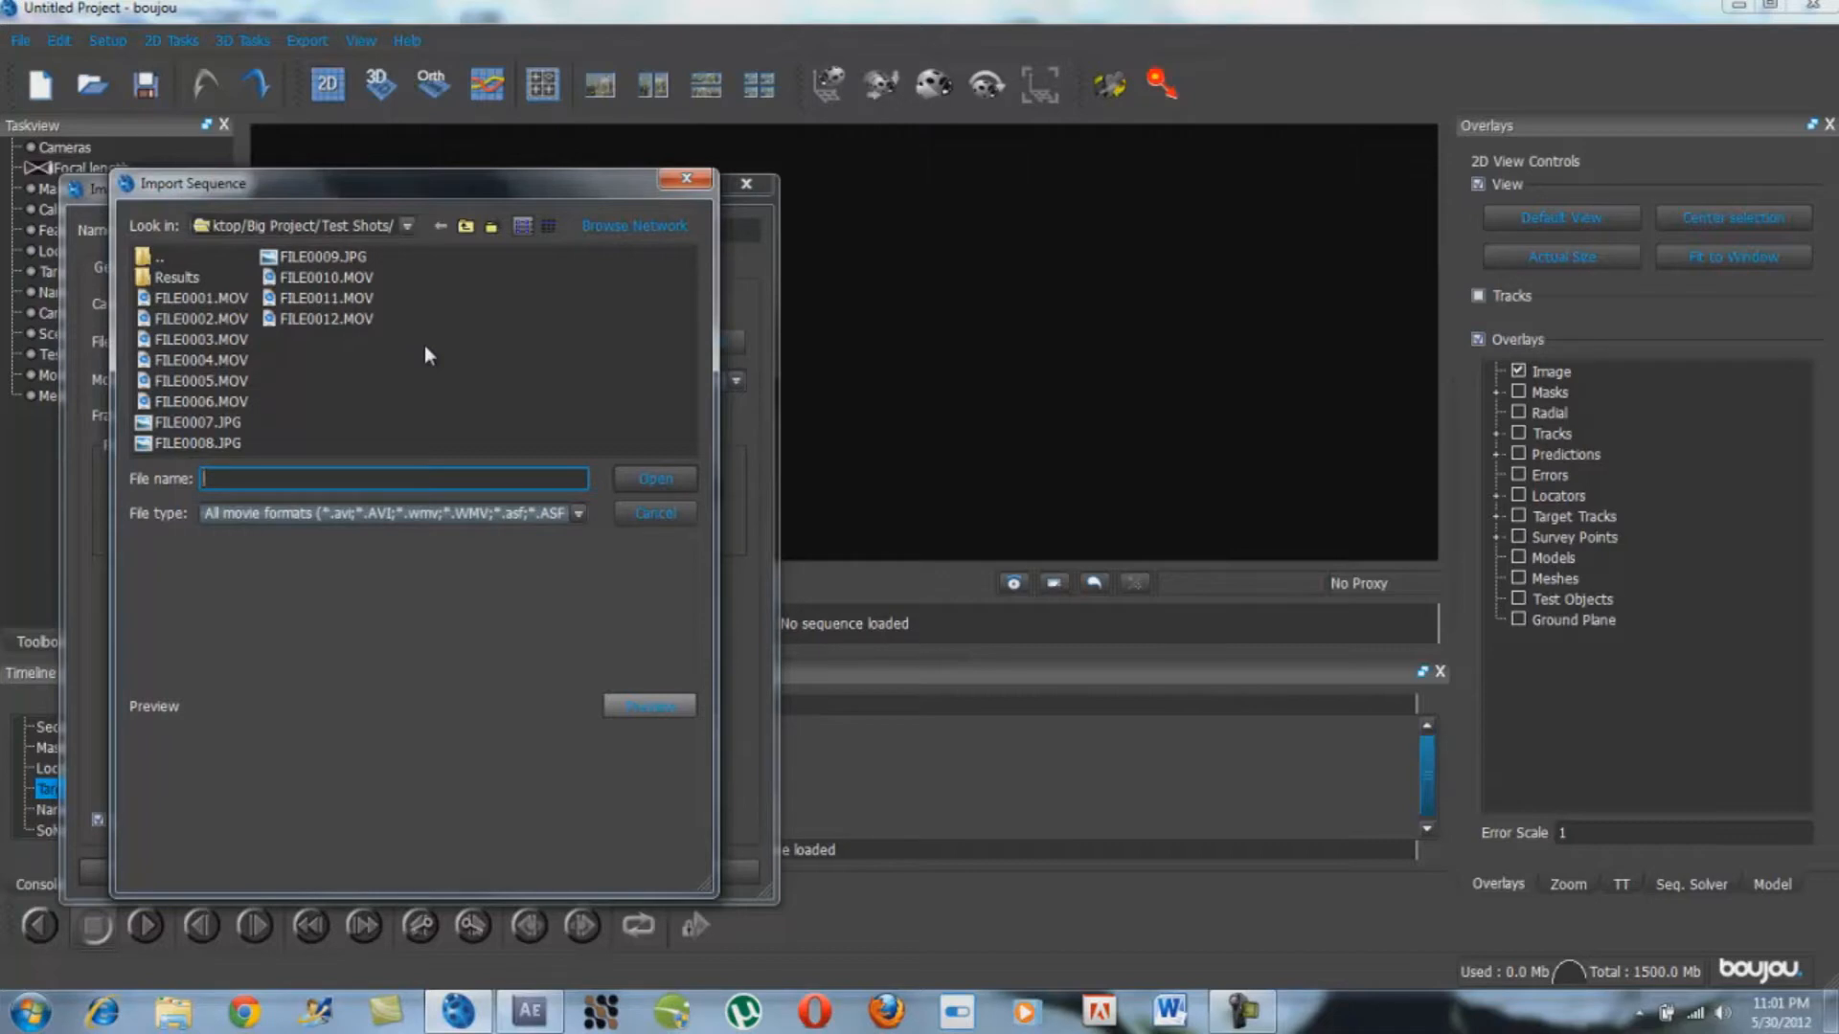
{"action": "left_click", "coordinate": [205, 359]}
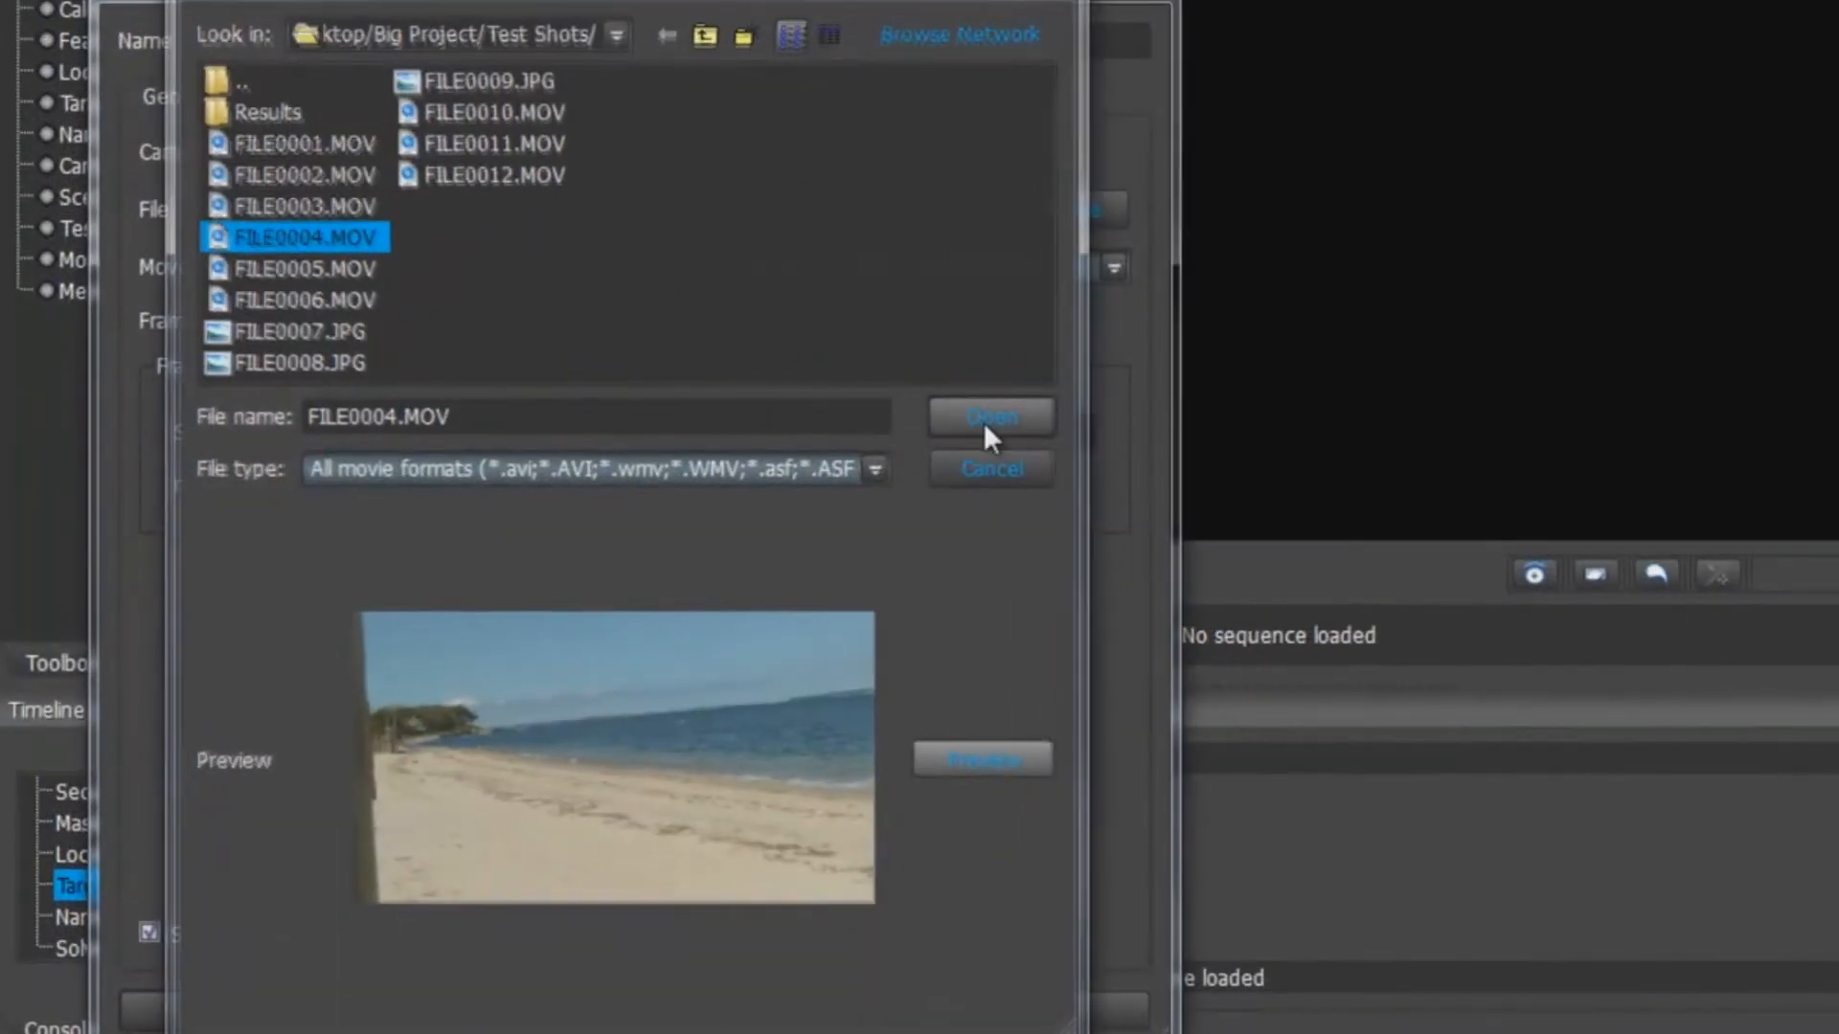
{"action": "left_click", "coordinate": [987, 421]}
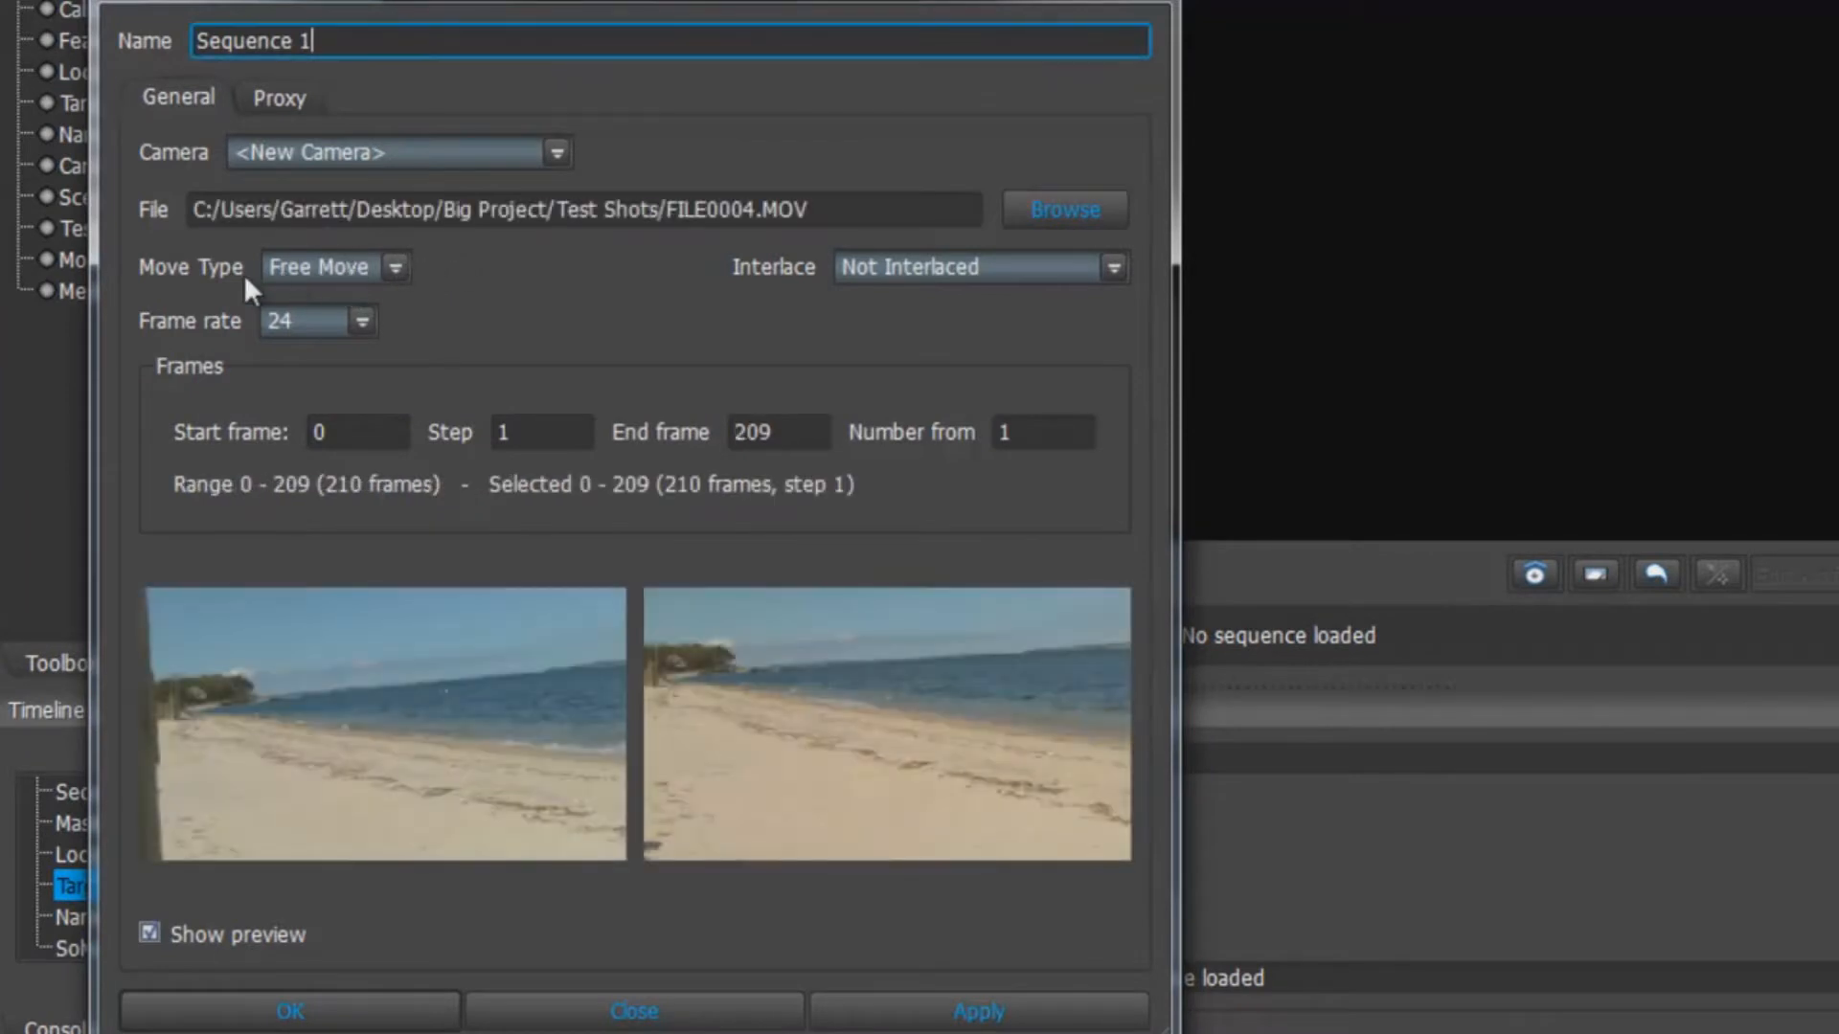
Set the sequence's move type to Free Move and look through the available frame rates
{"action": "left_click", "coordinate": [388, 268]}
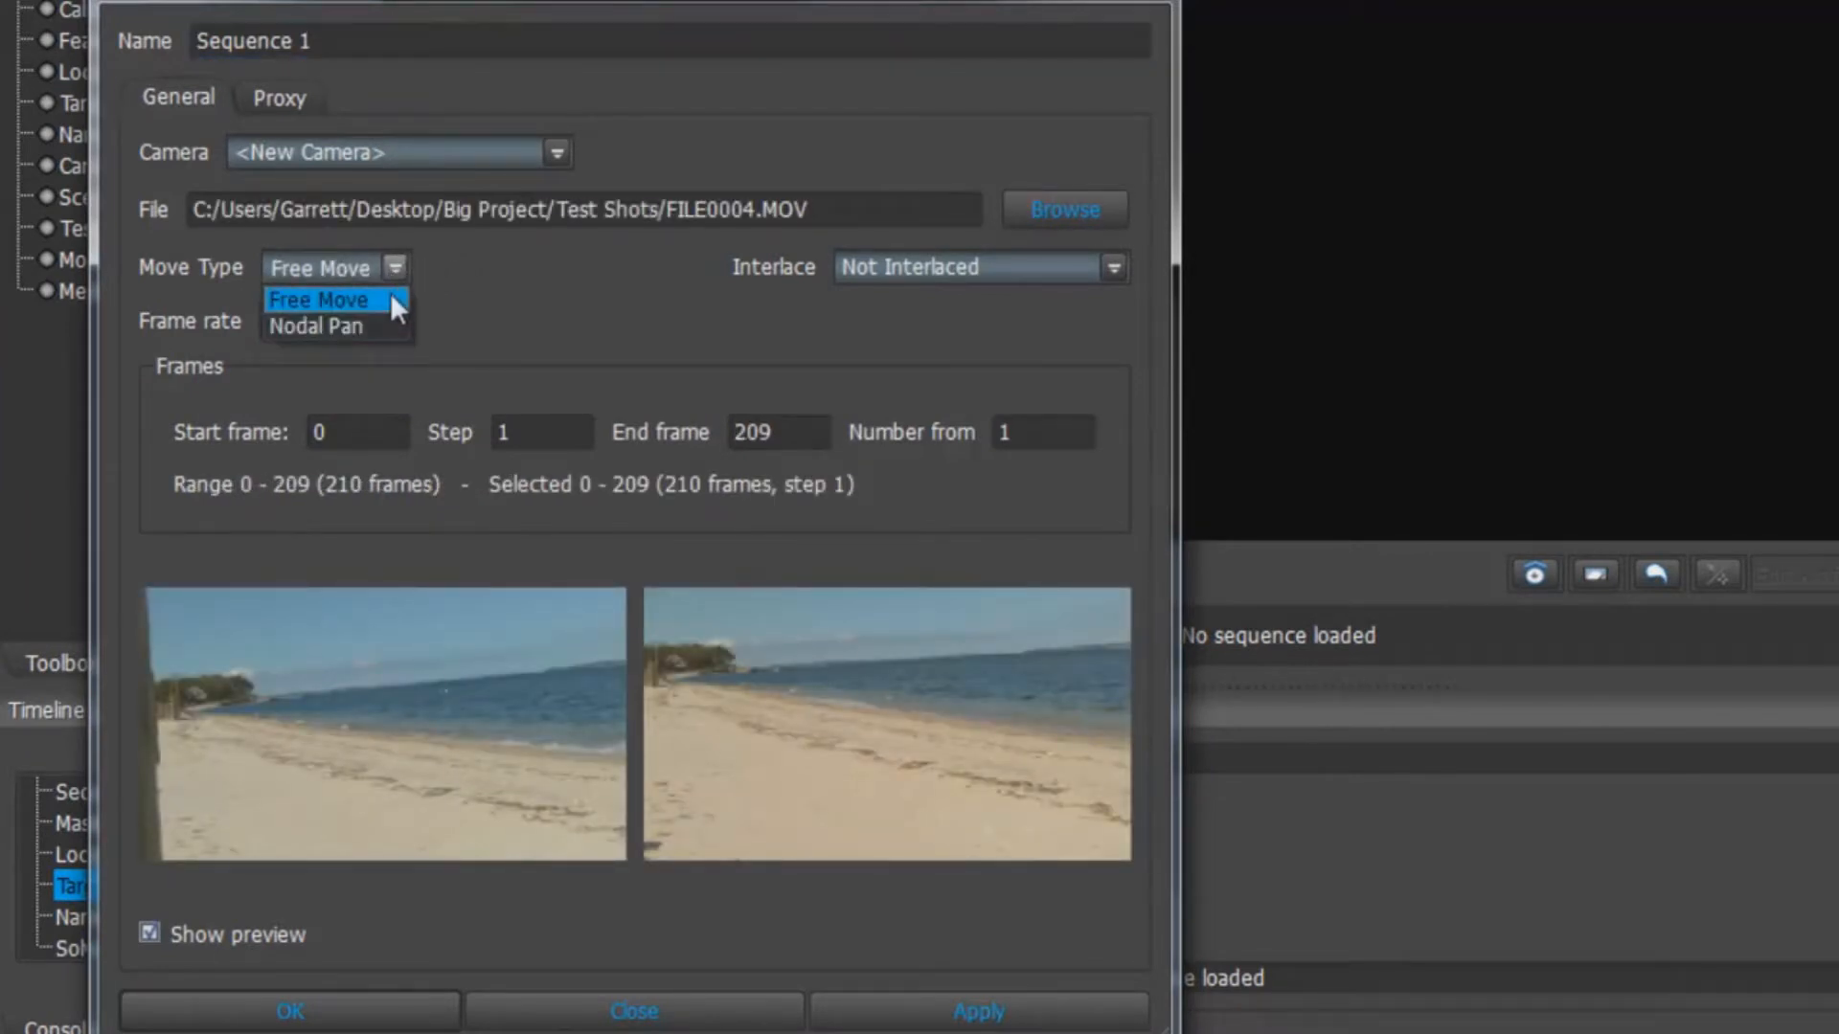
{"action": "left_click", "coordinate": [391, 293]}
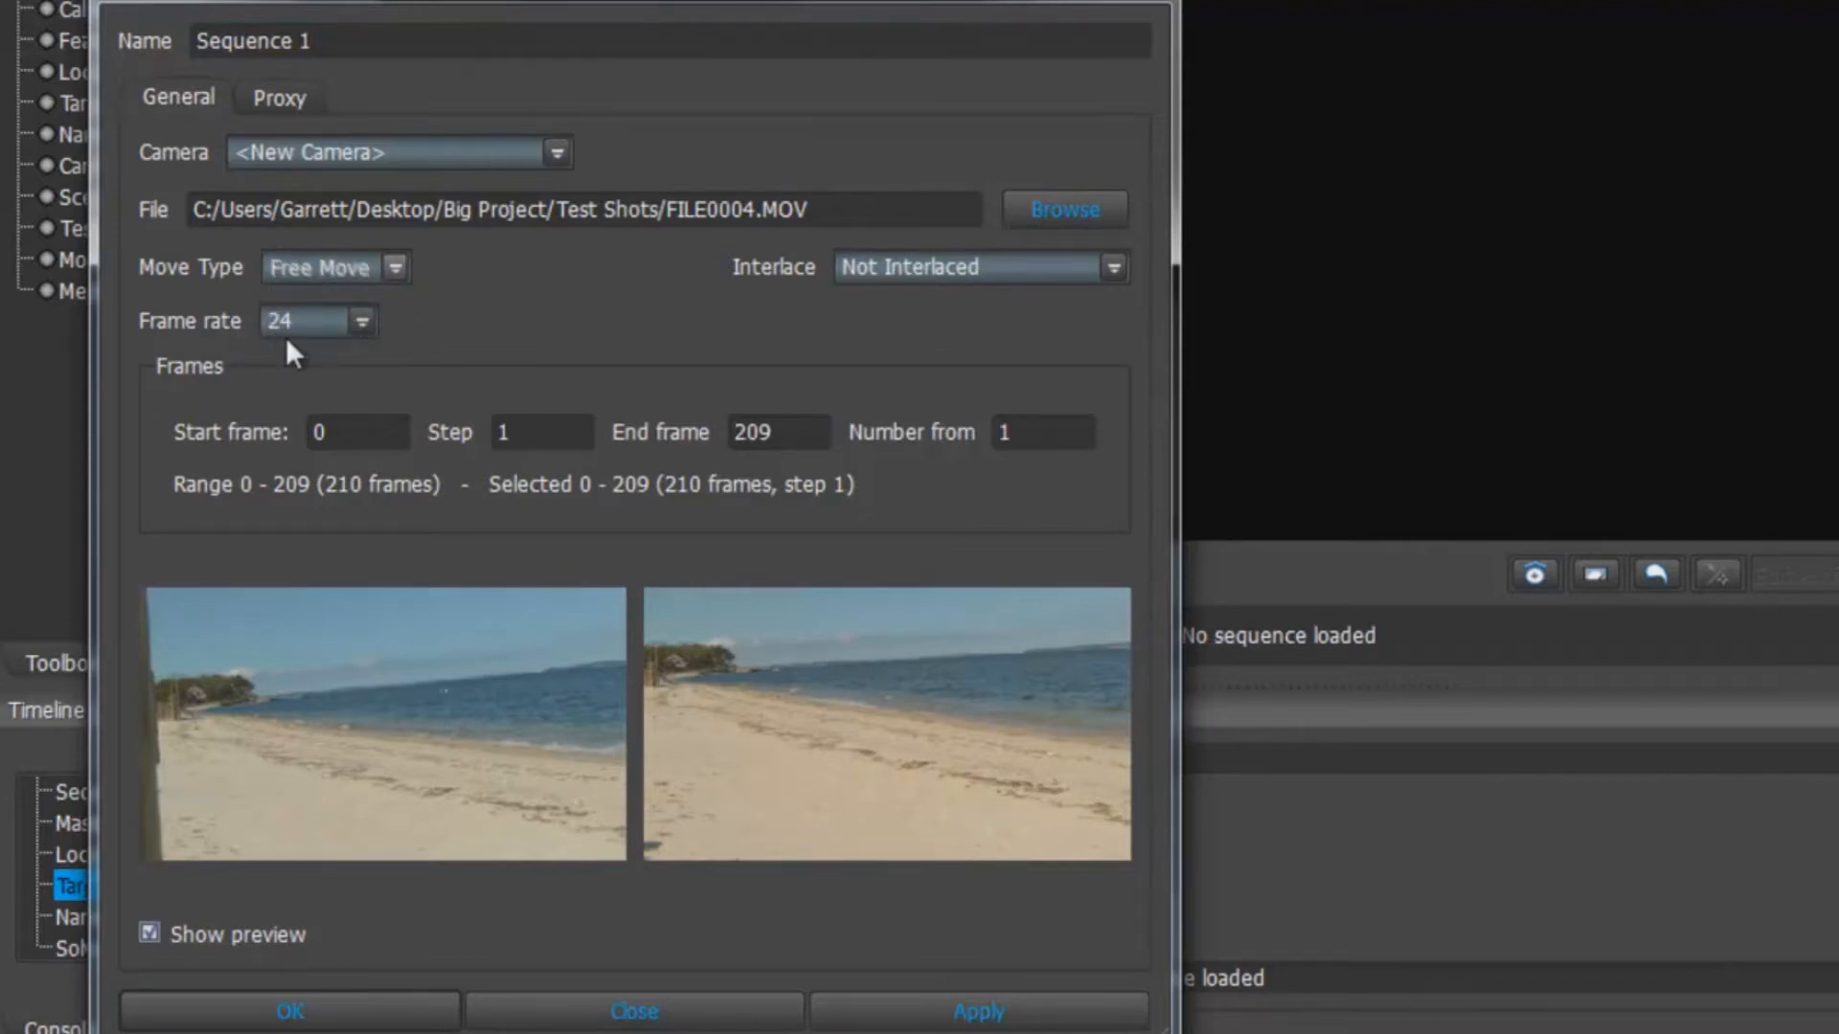
{"action": "left_click", "coordinate": [363, 322]}
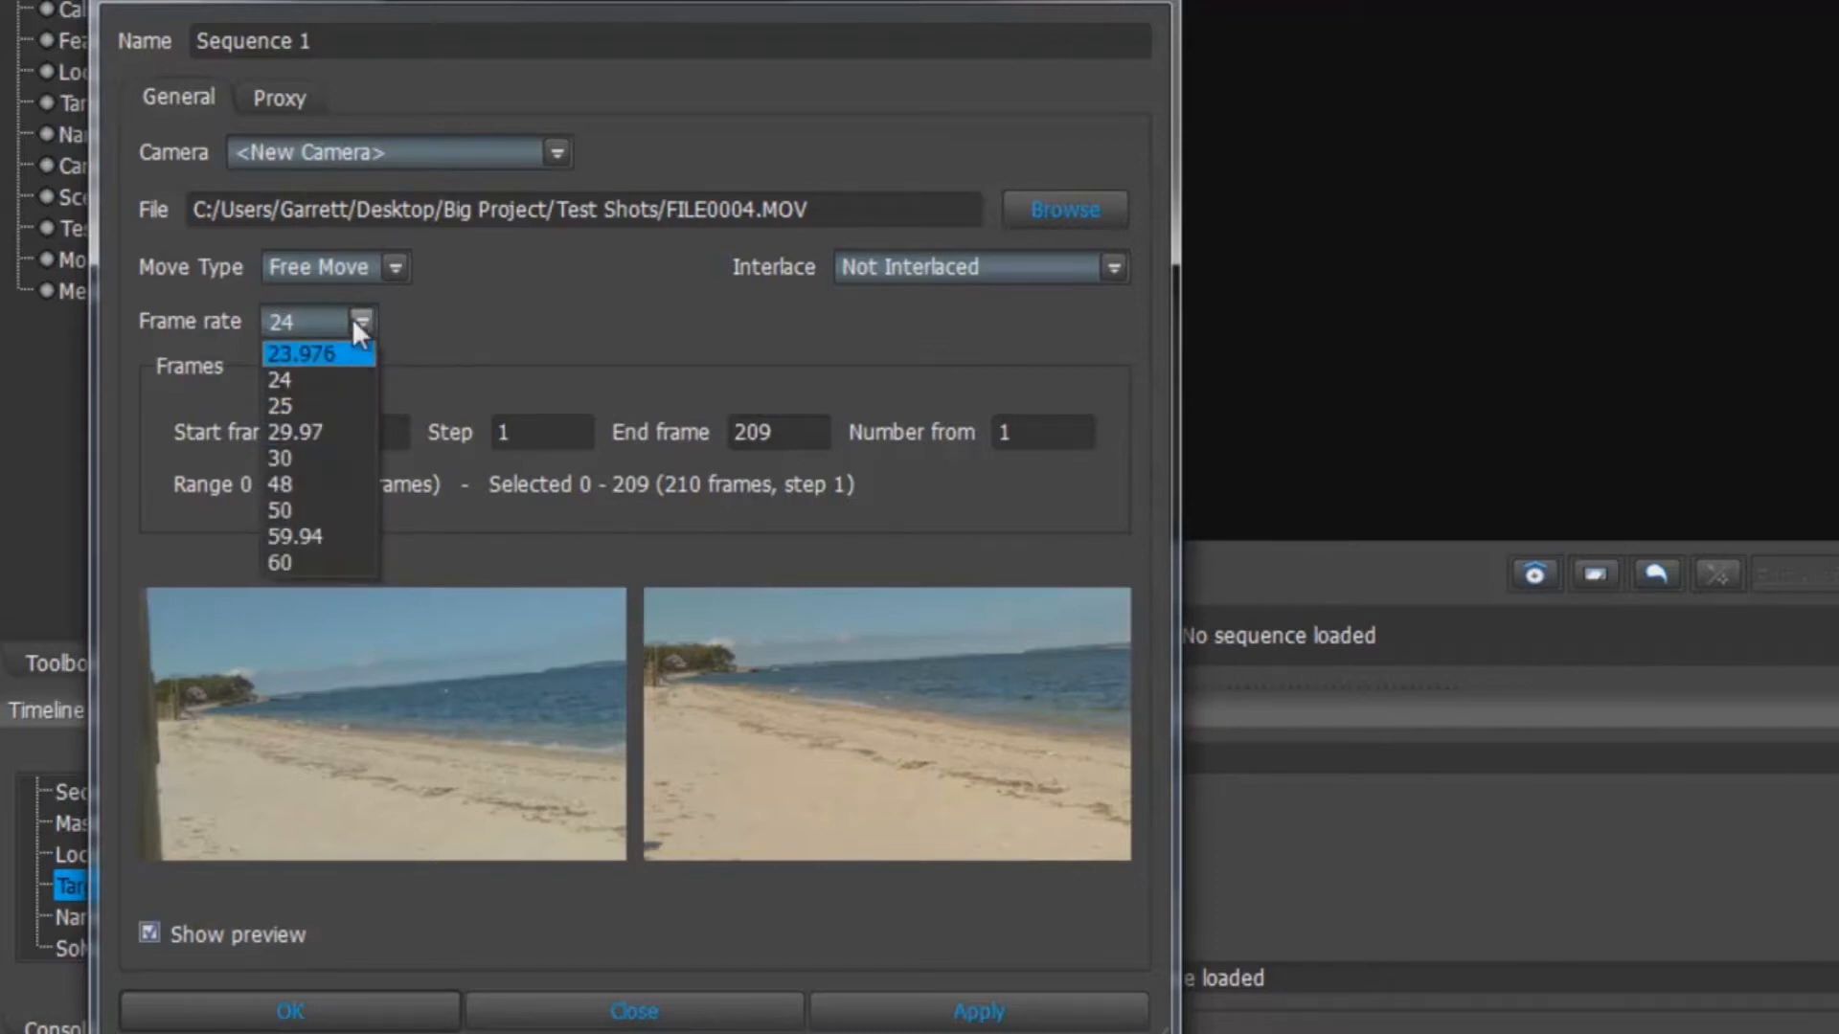
{"action": "left_click", "coordinate": [355, 325]}
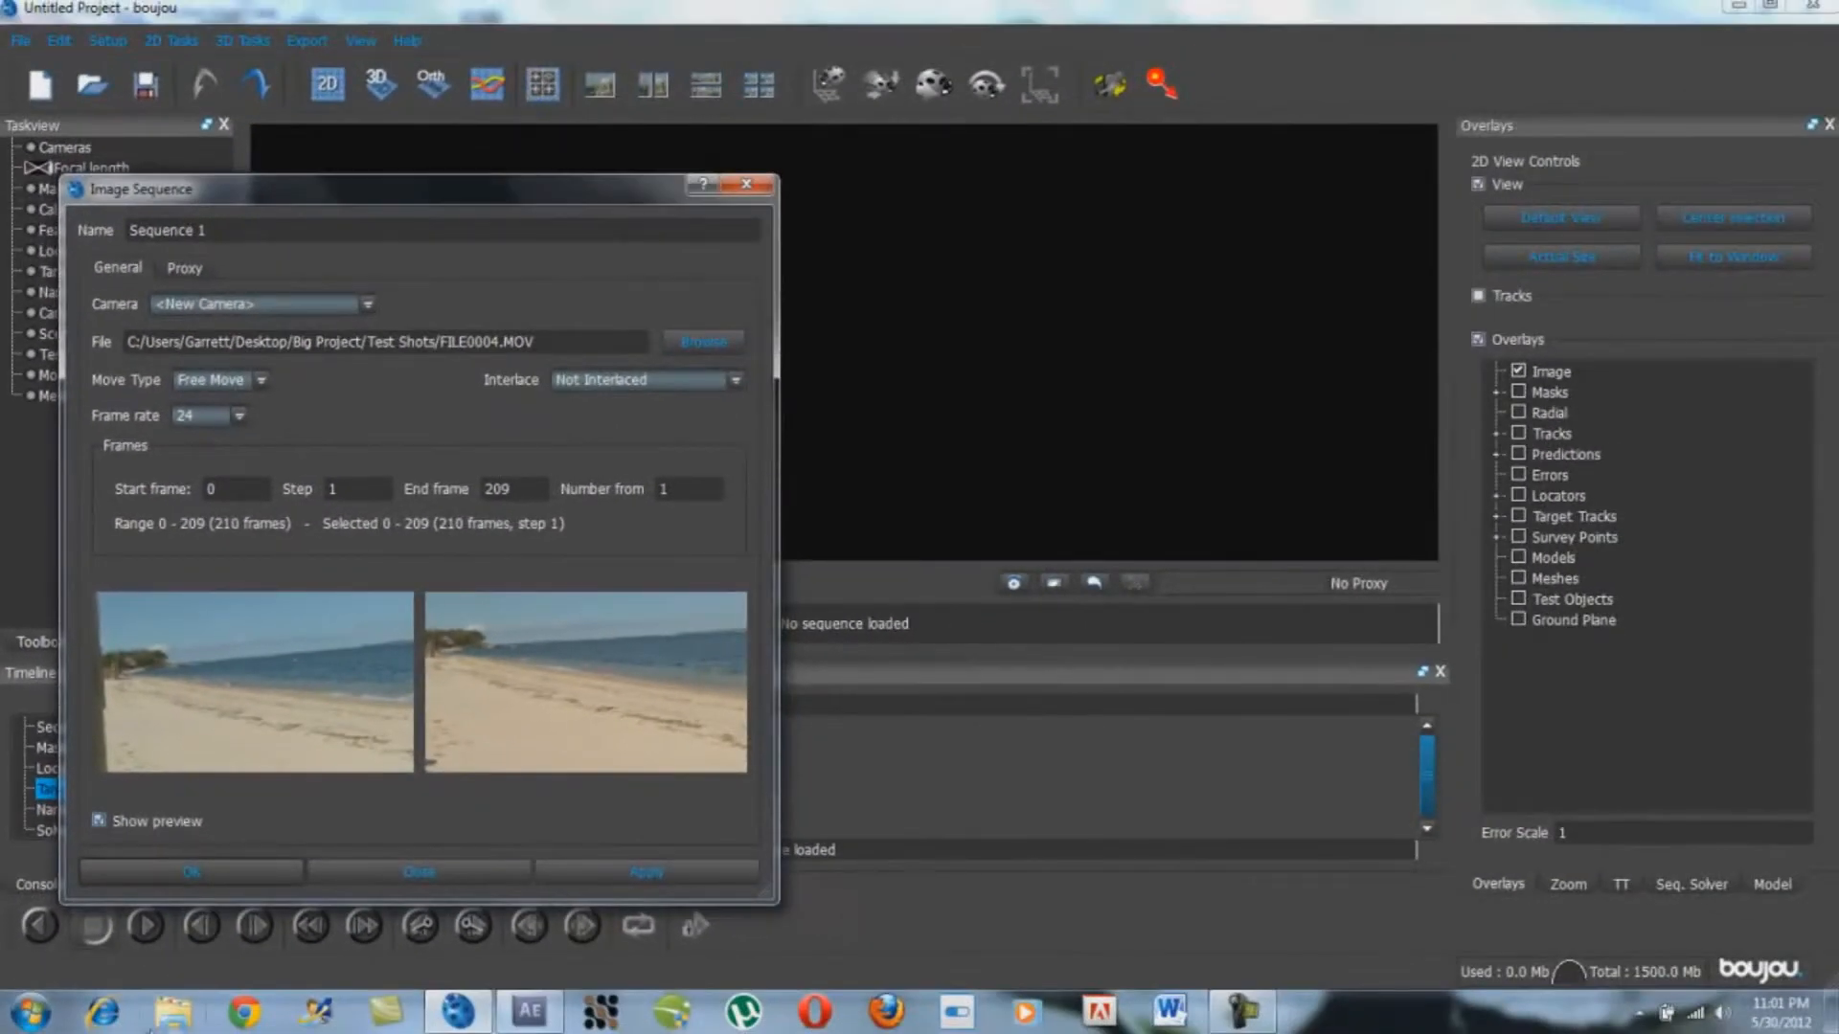
Switch to Windows Explorer and select FILE0004.MOV in the desktop's Big Project > Test Shots folder
{"action": "left_click", "coordinate": [173, 1011]}
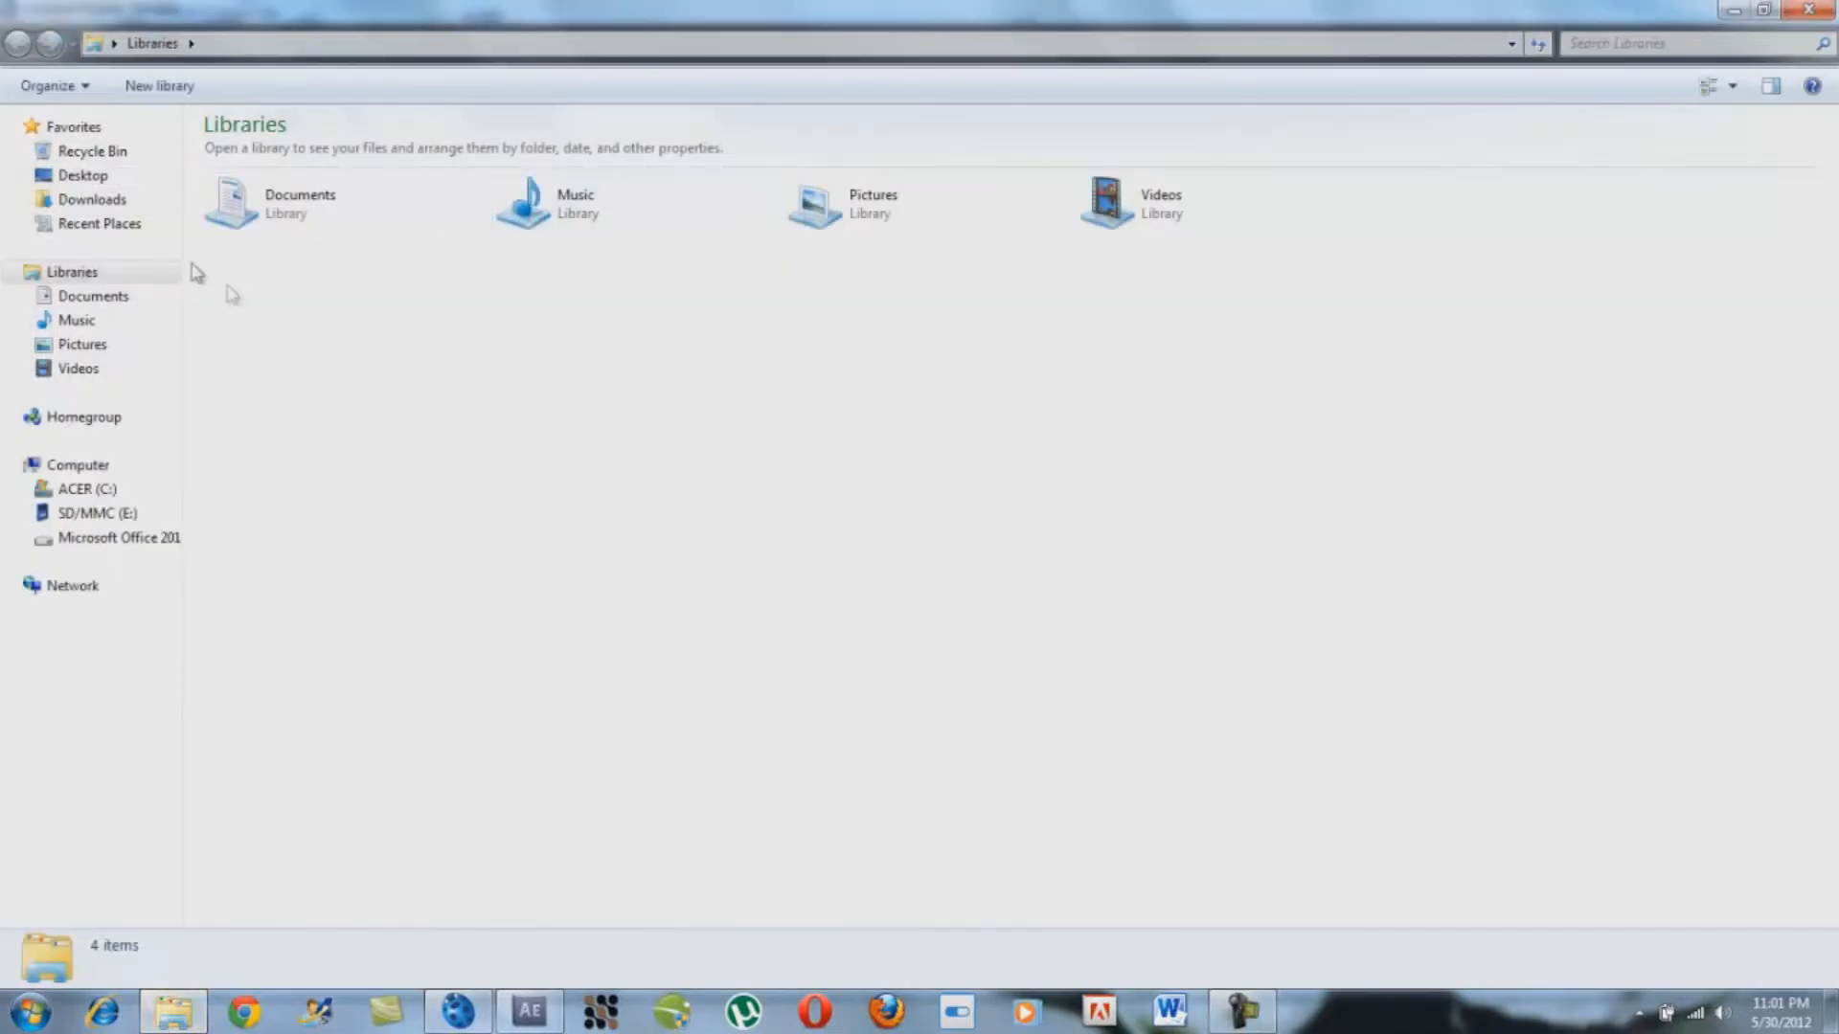
{"action": "left_click", "coordinate": [135, 177]}
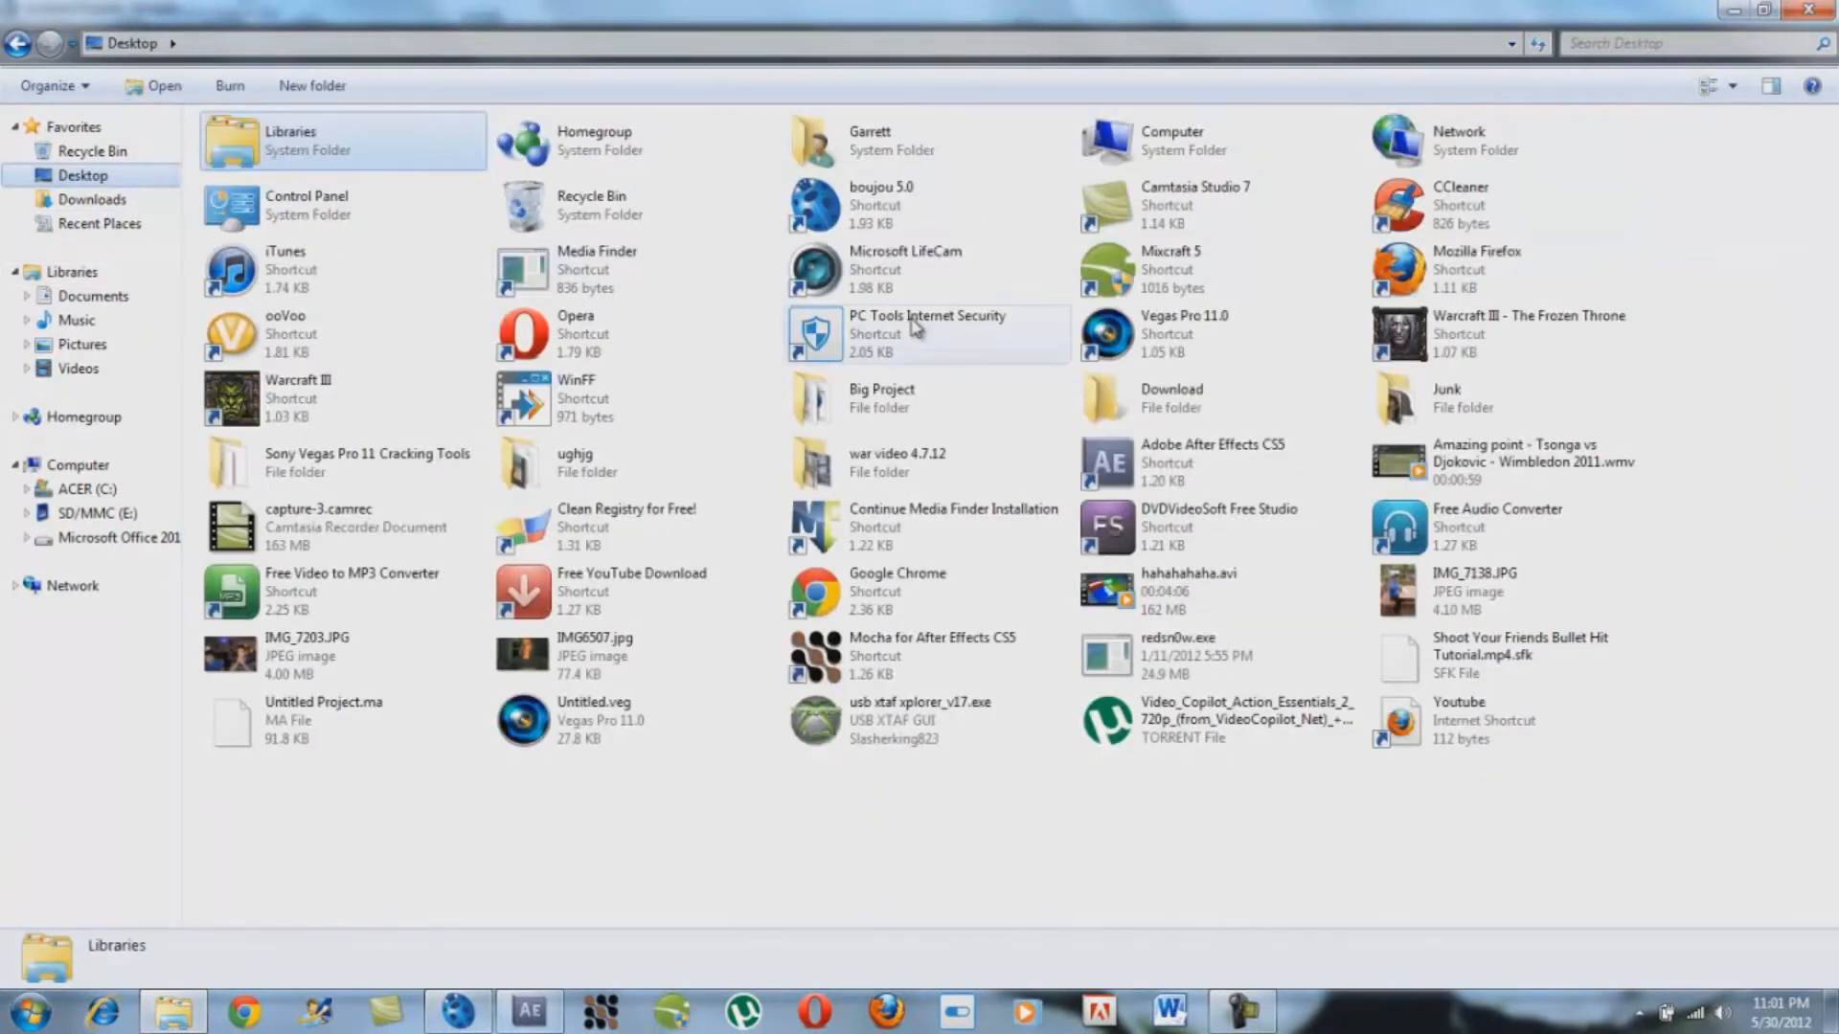
{"action": "double_click", "coordinate": [854, 410]}
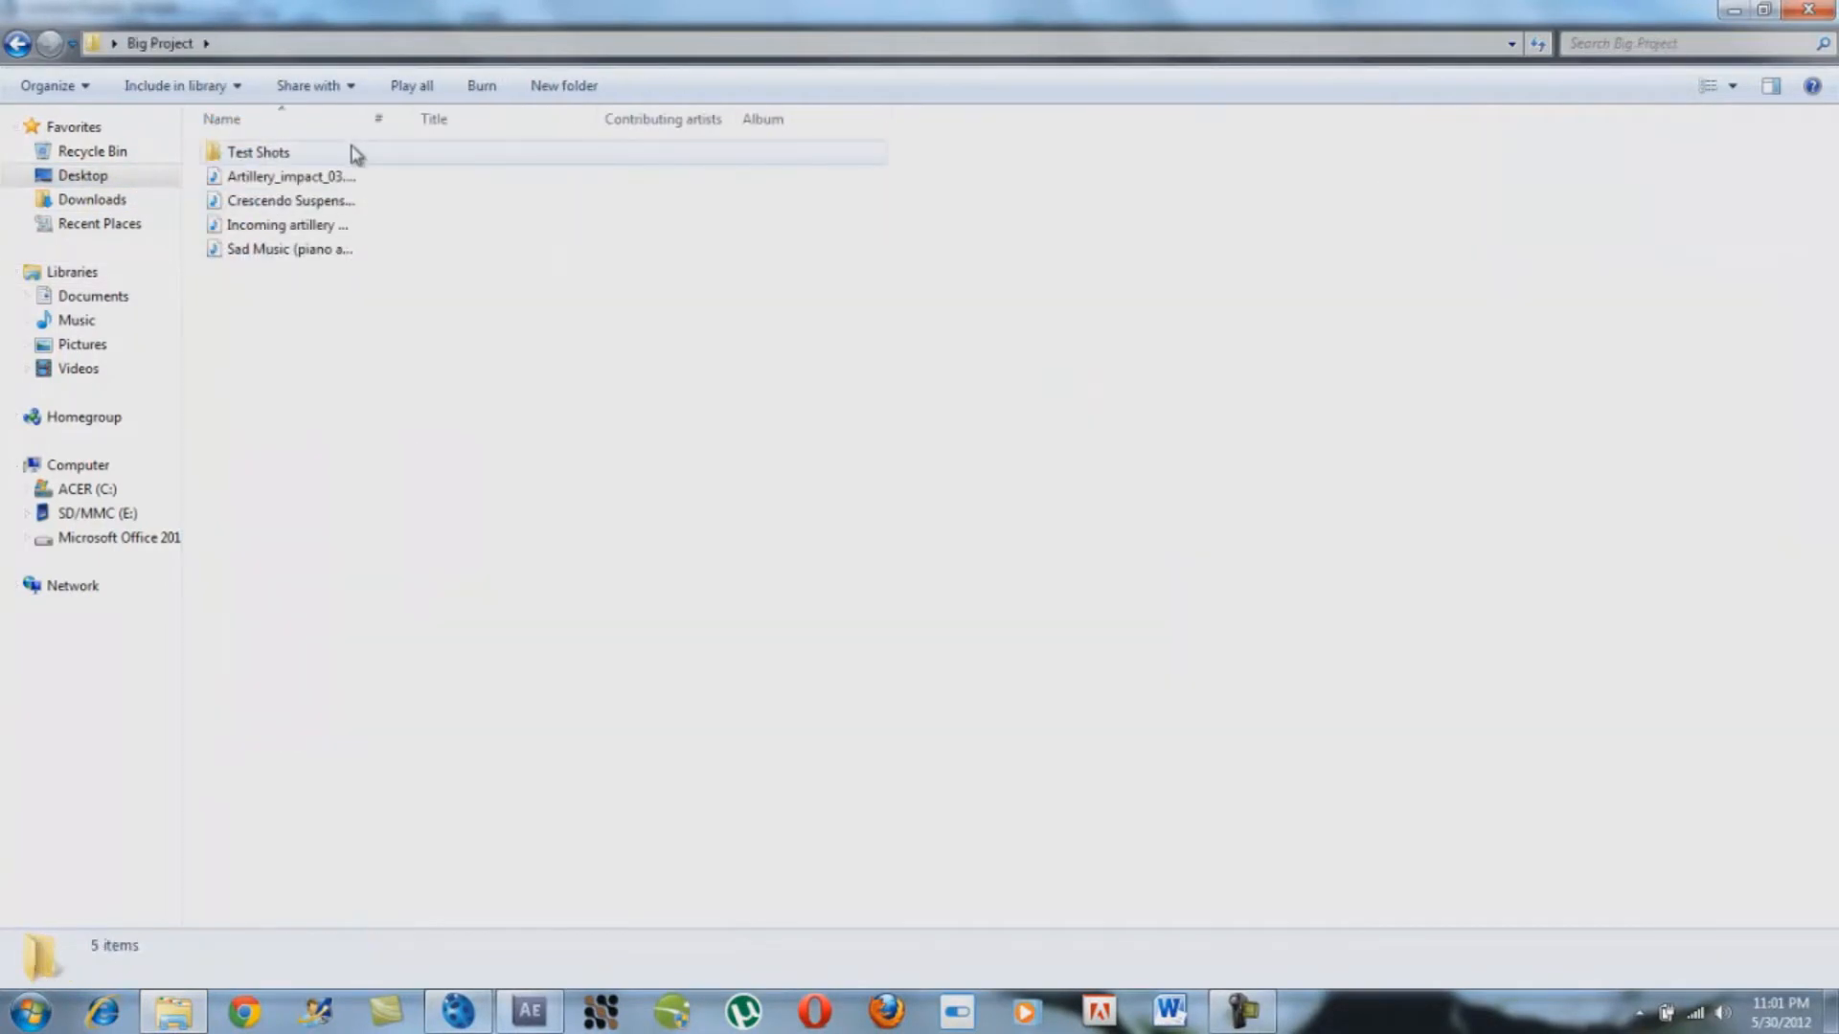
{"action": "double_click", "coordinate": [354, 153]}
{"action": "left_click", "coordinate": [354, 152]}
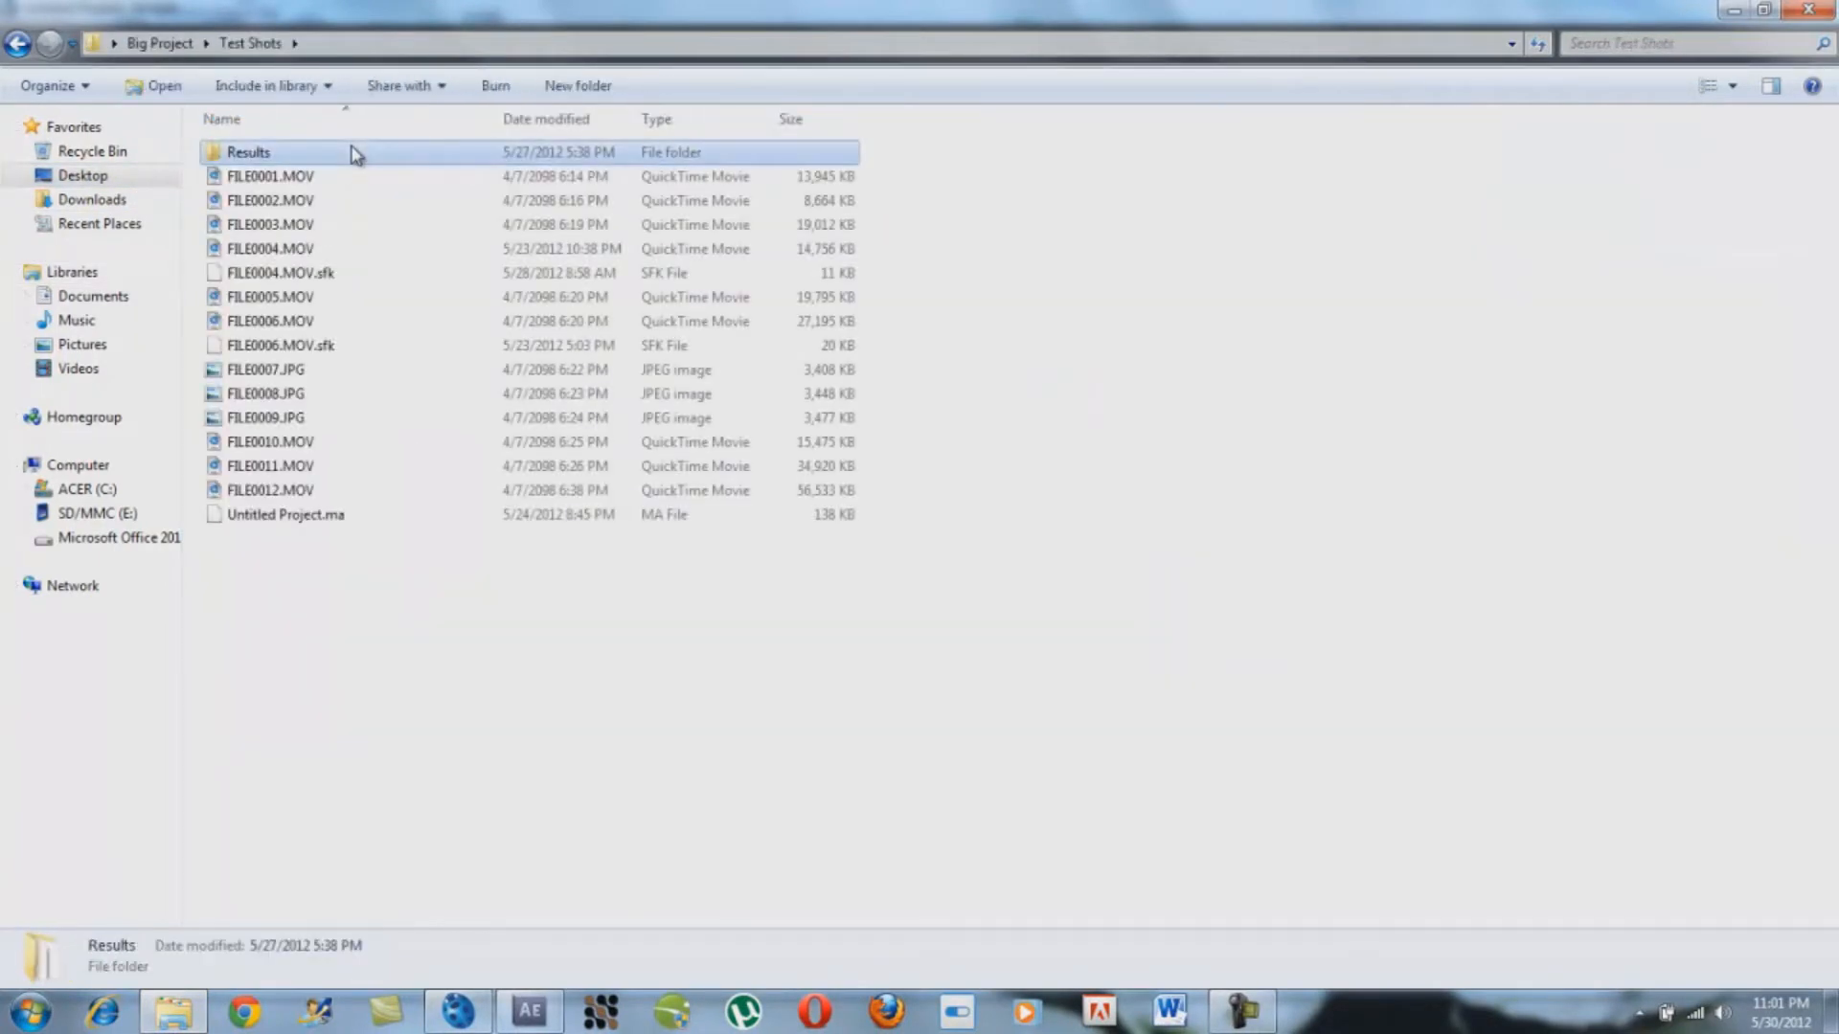
{"action": "left_click", "coordinate": [363, 234]}
{"action": "left_click", "coordinate": [367, 249]}
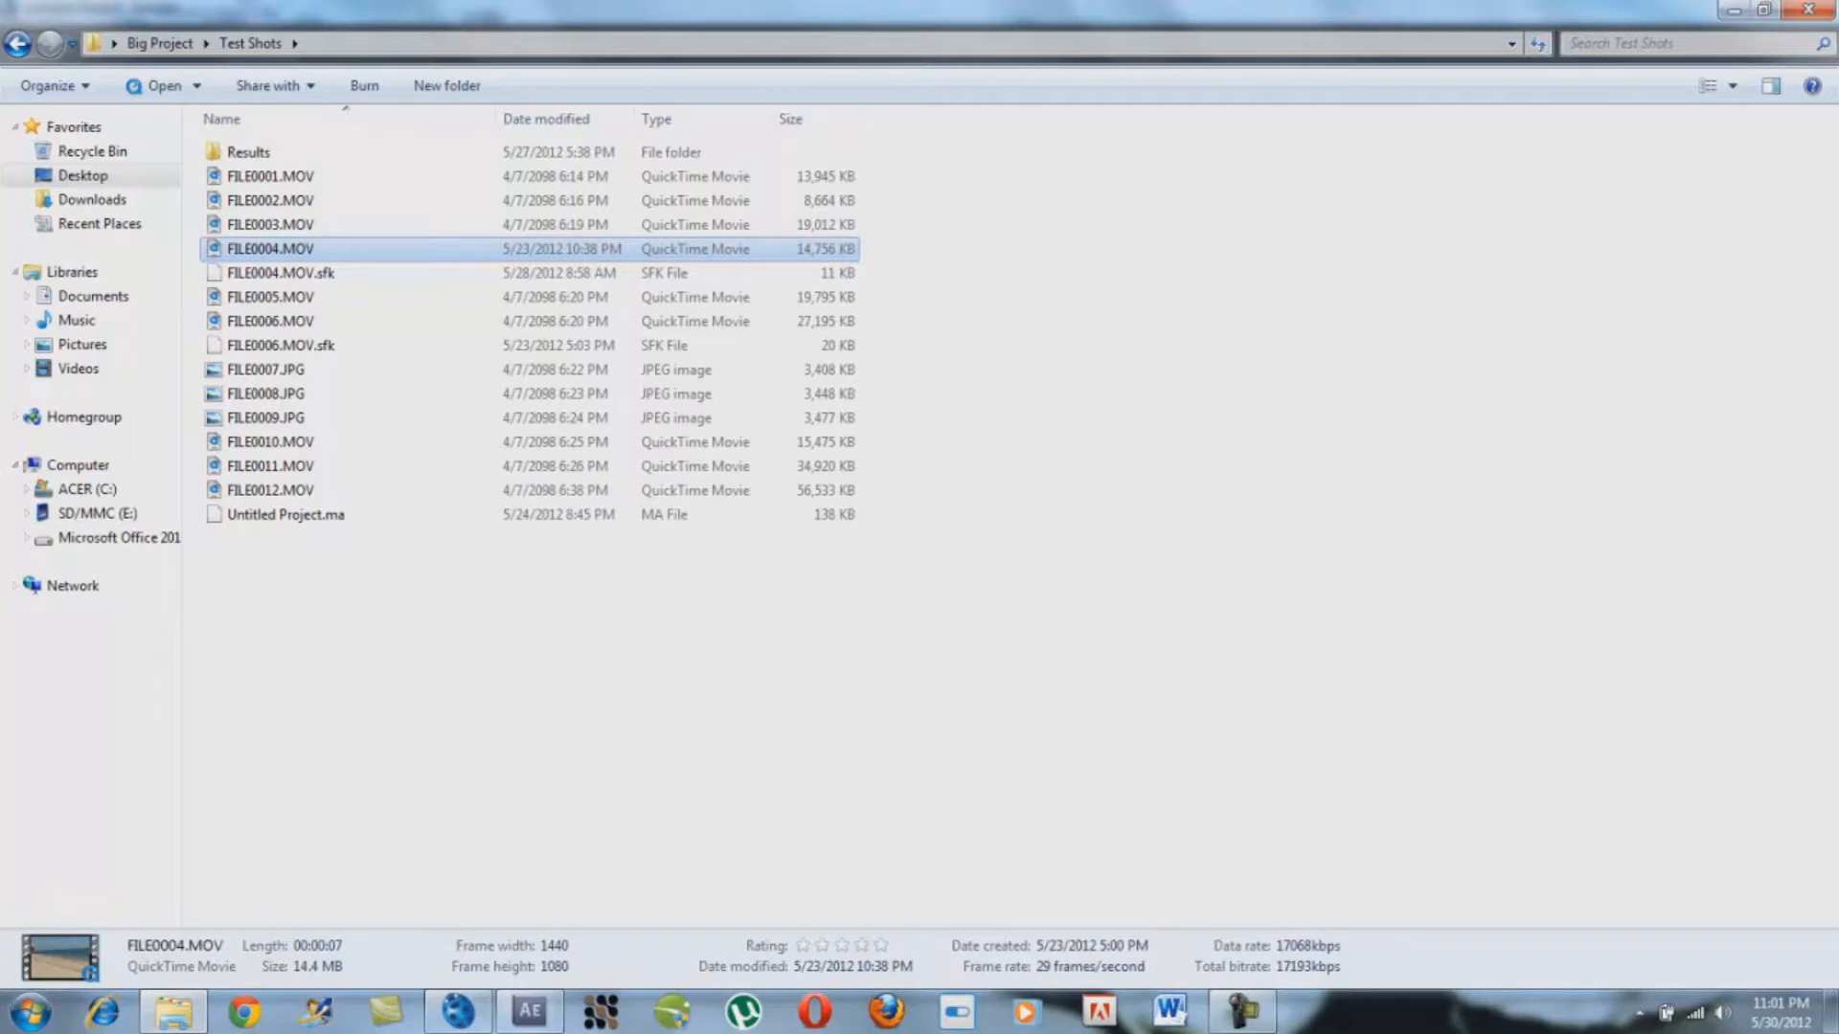
Check the frame rate of FILE0004.MOV in the detailed file properties, then close them
{"action": "right_click", "coordinate": [313, 254]}
{"action": "left_click", "coordinate": [407, 749]}
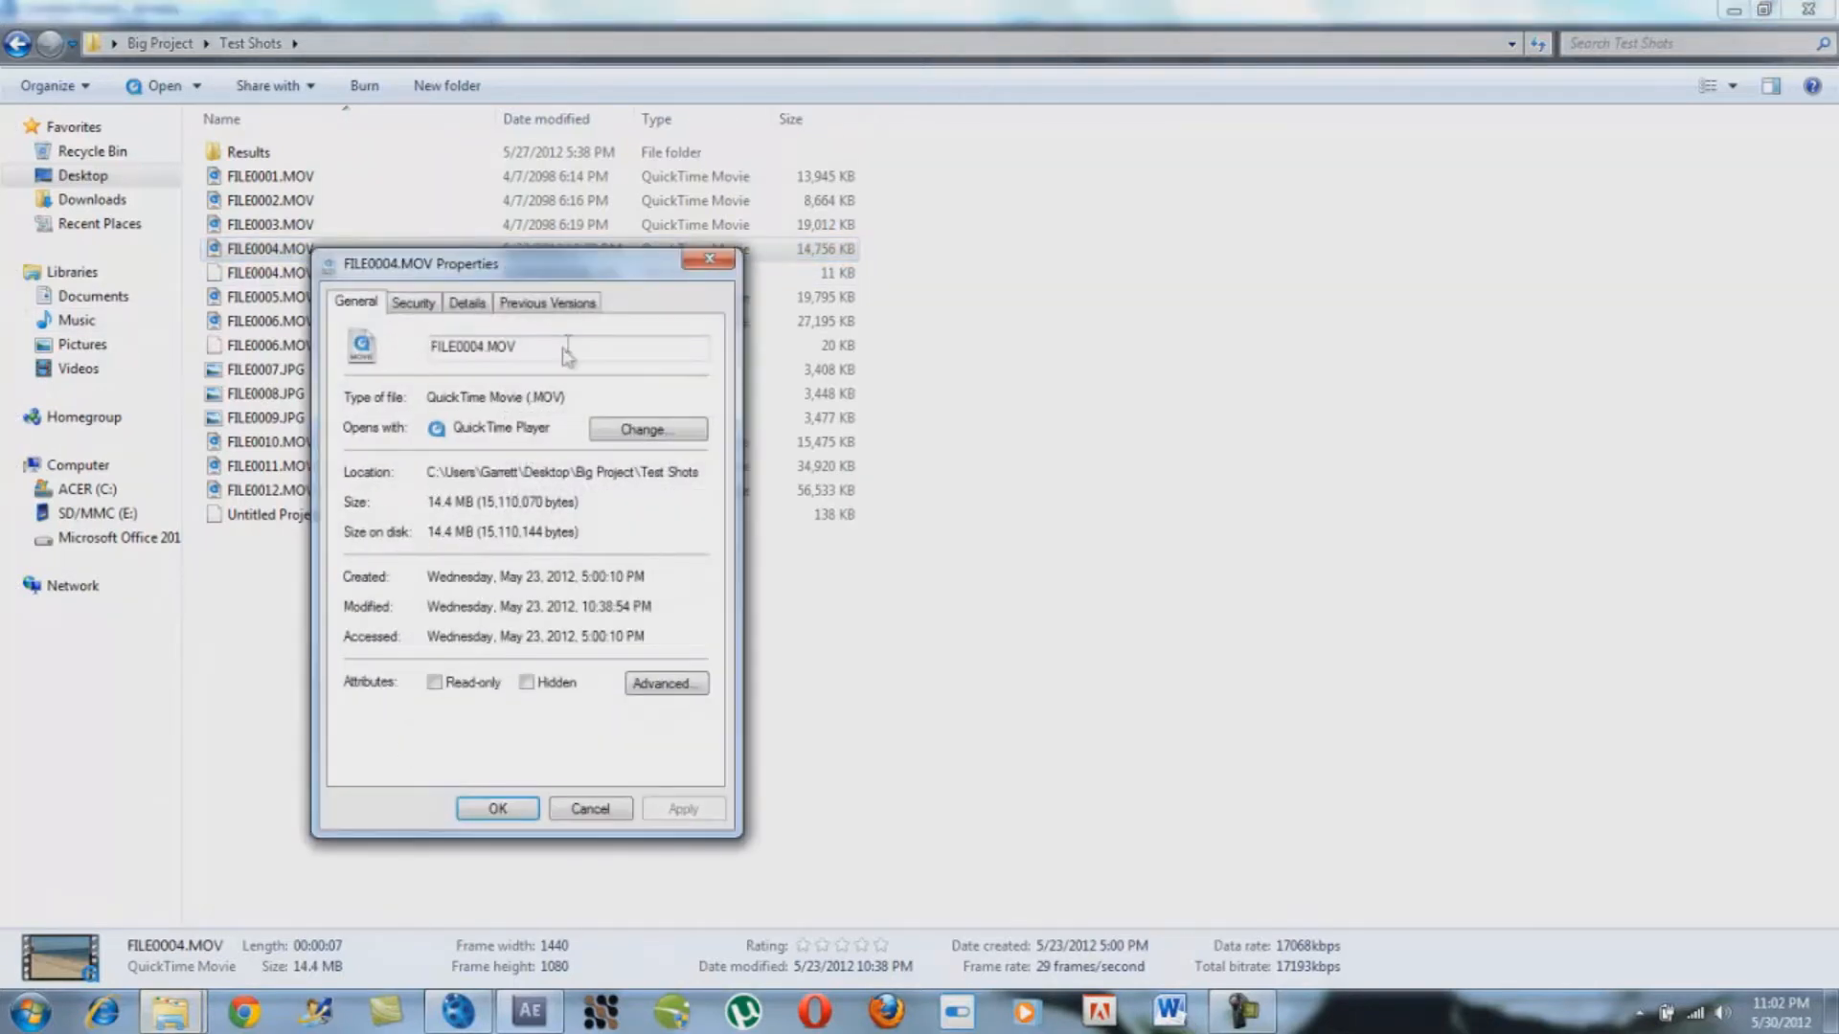
{"action": "left_click", "coordinate": [702, 261]}
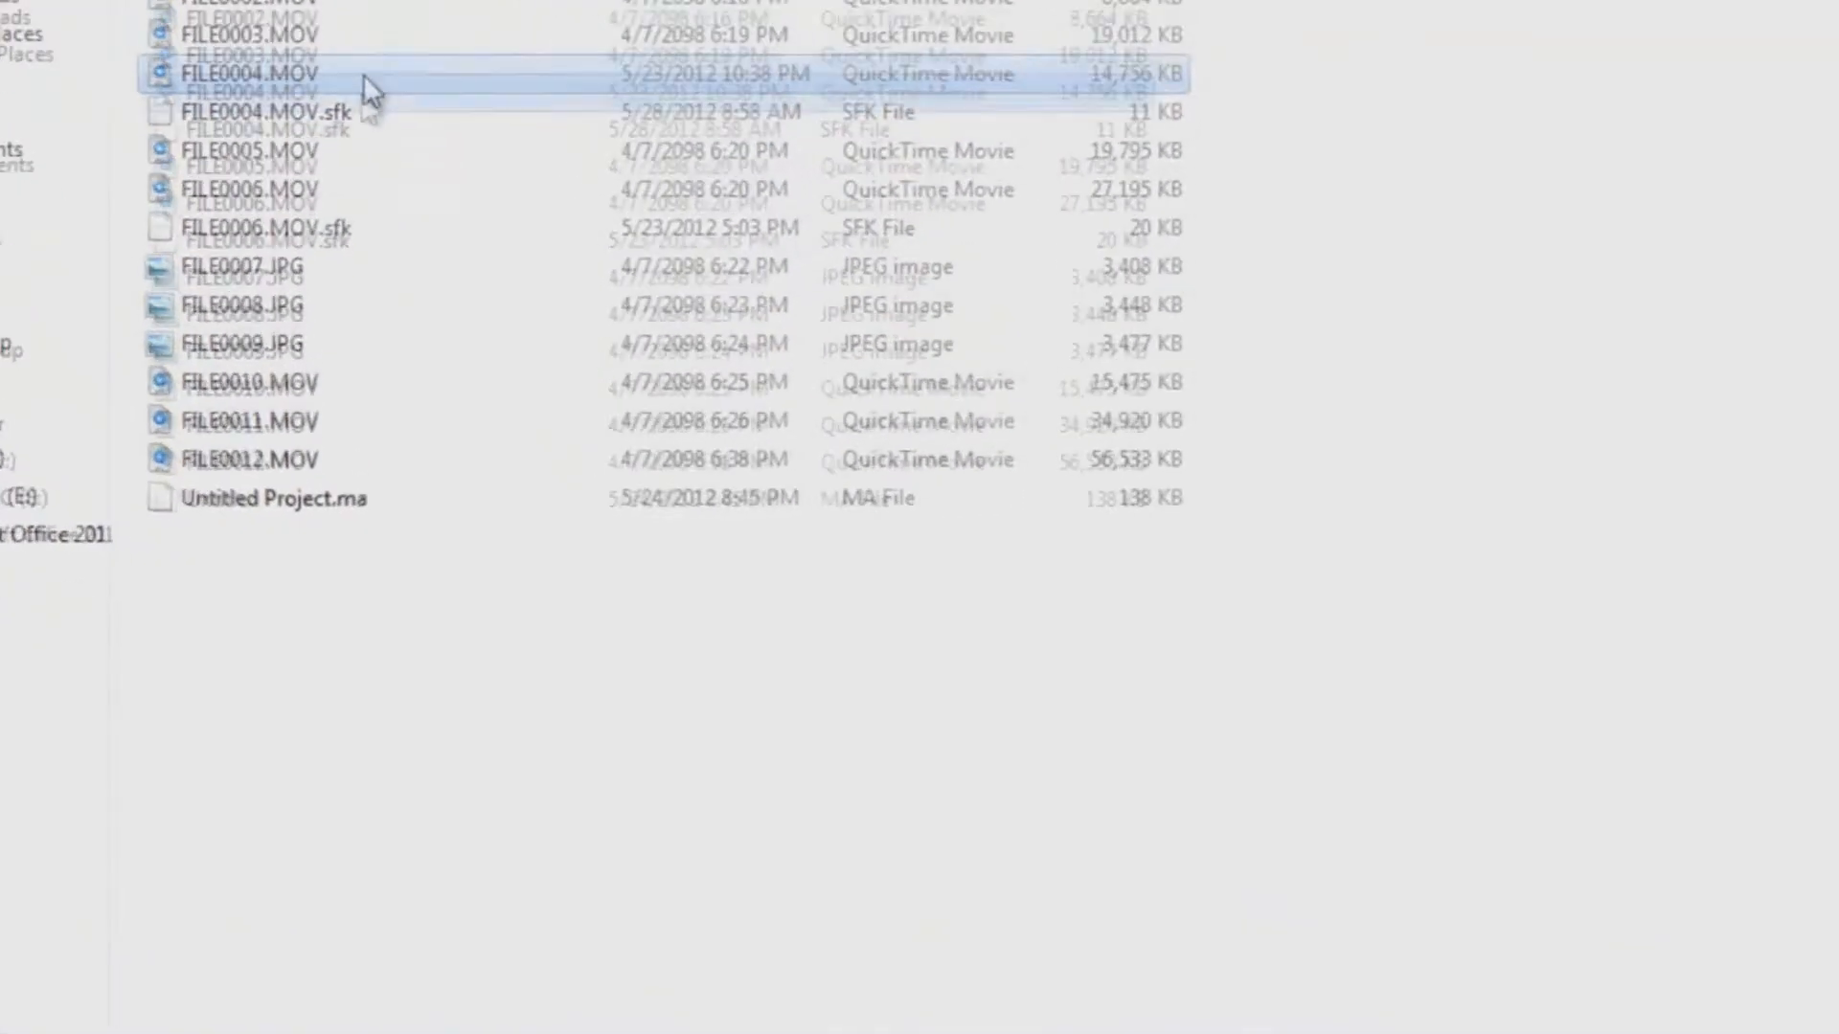
{"action": "right_click", "coordinate": [360, 94]}
{"action": "left_click", "coordinate": [624, 813]}
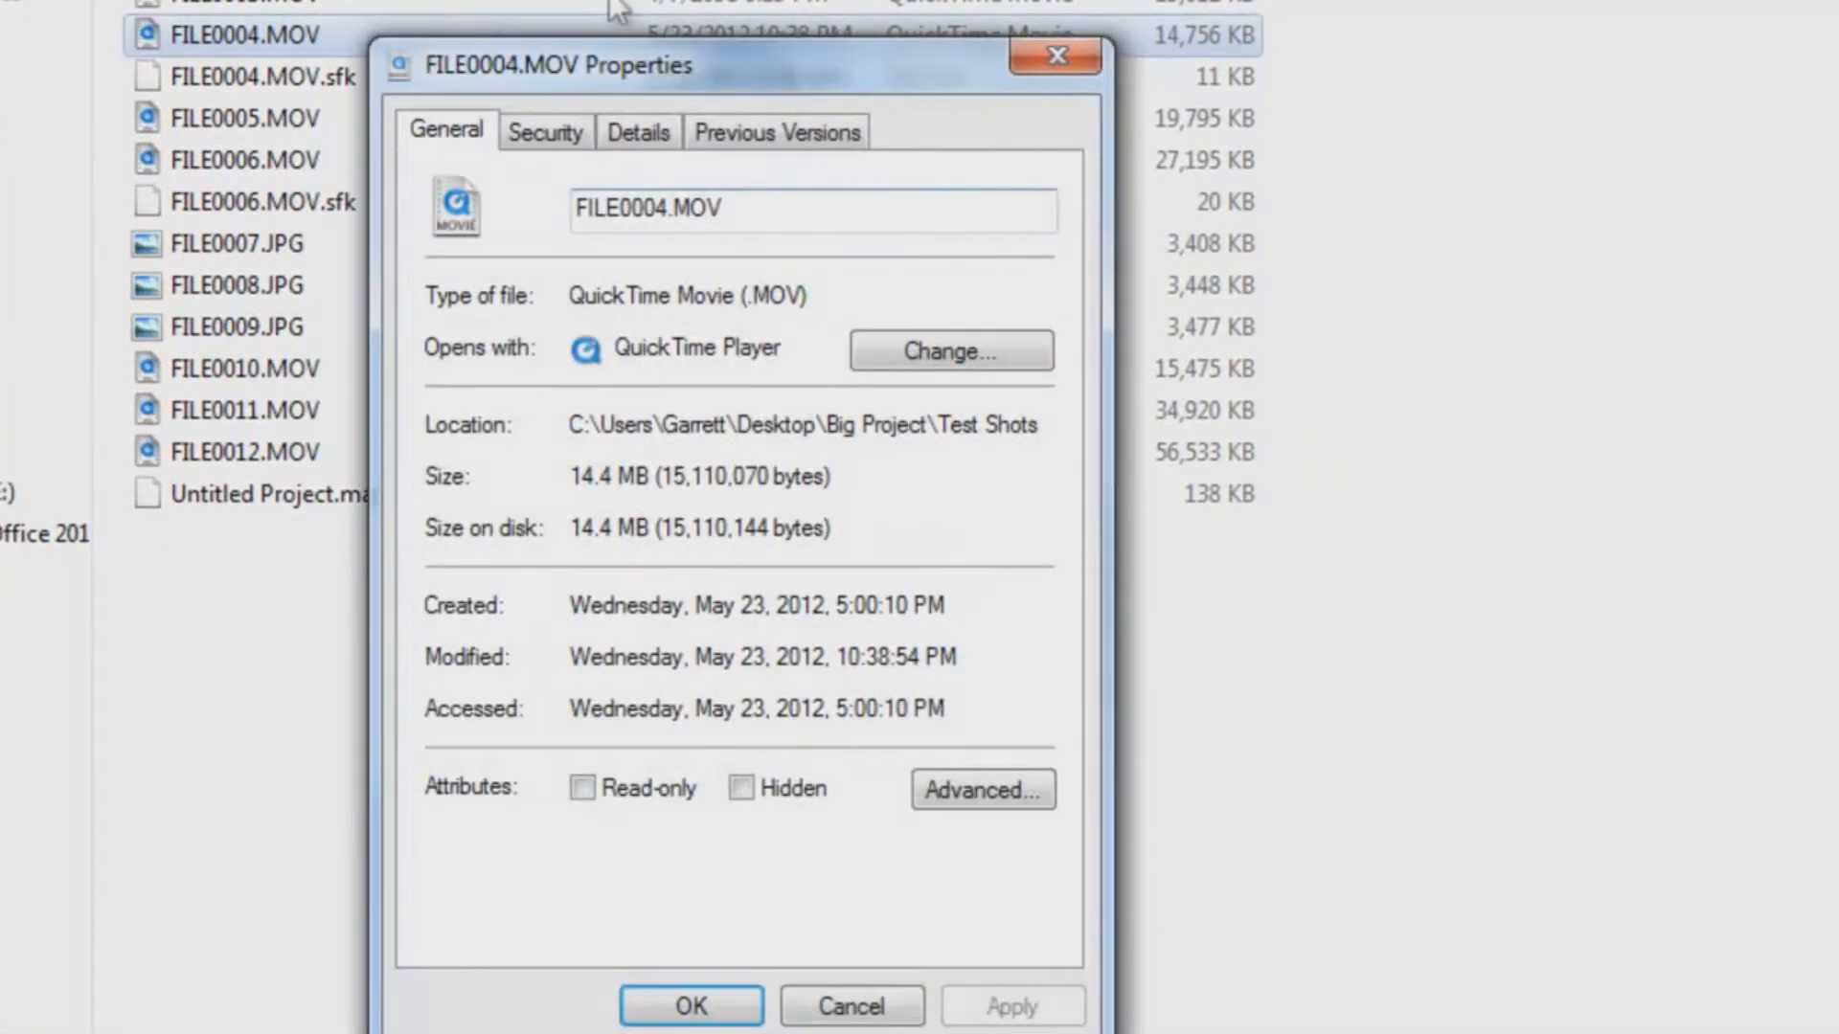
{"action": "left_click", "coordinate": [635, 132]}
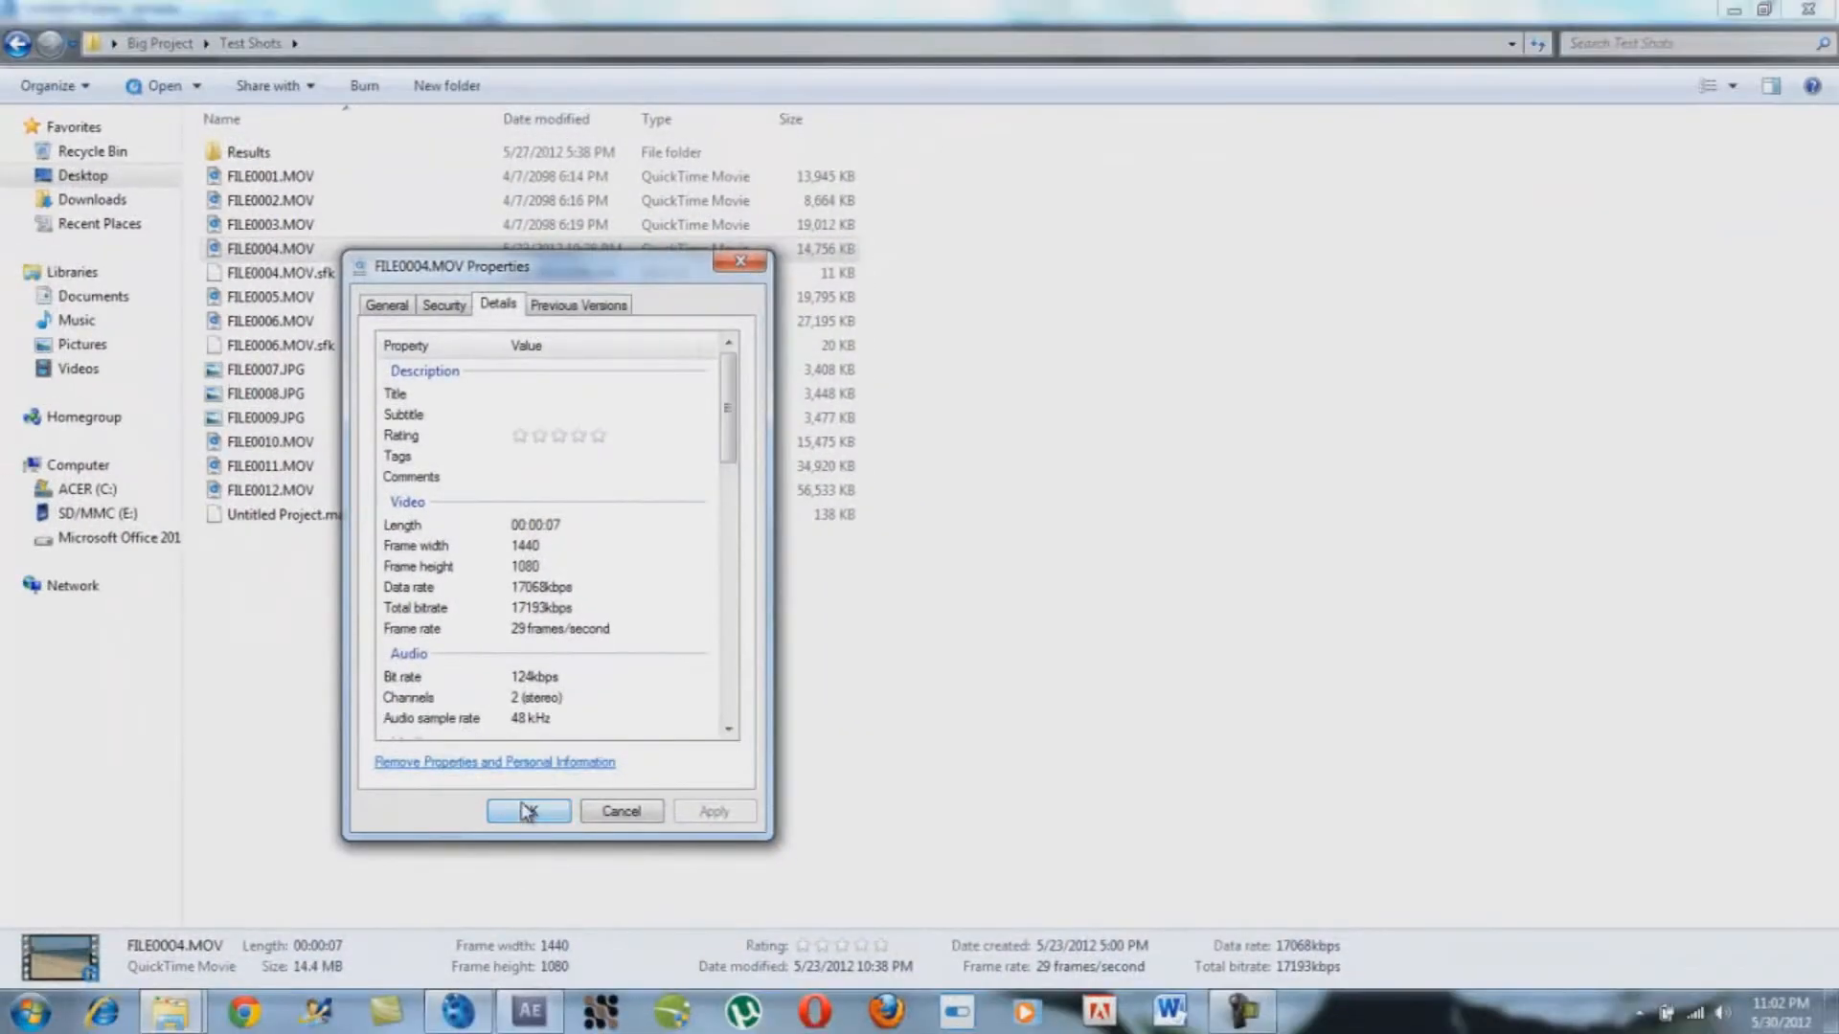
{"action": "left_click", "coordinate": [528, 812]}
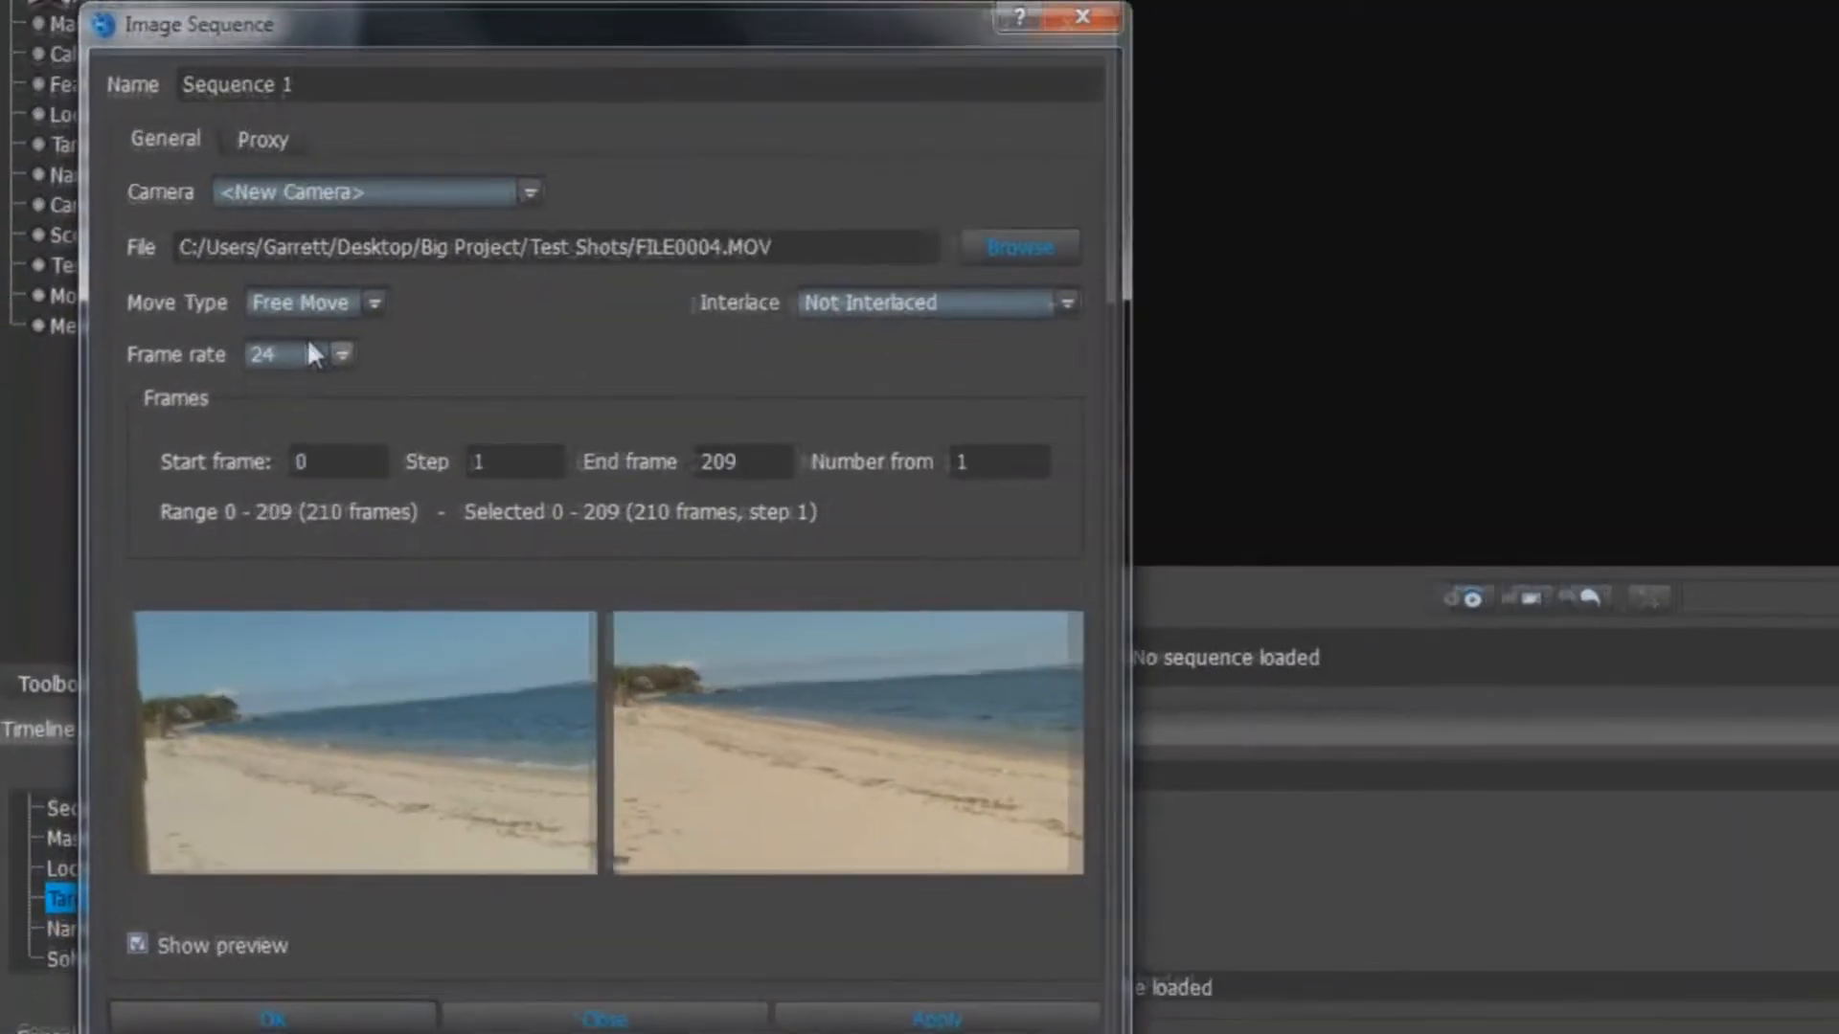
Set the sequence's frame rate to 29.97 and complete the import
{"action": "left_click", "coordinate": [308, 346]}
{"action": "key", "text": "Escape"}
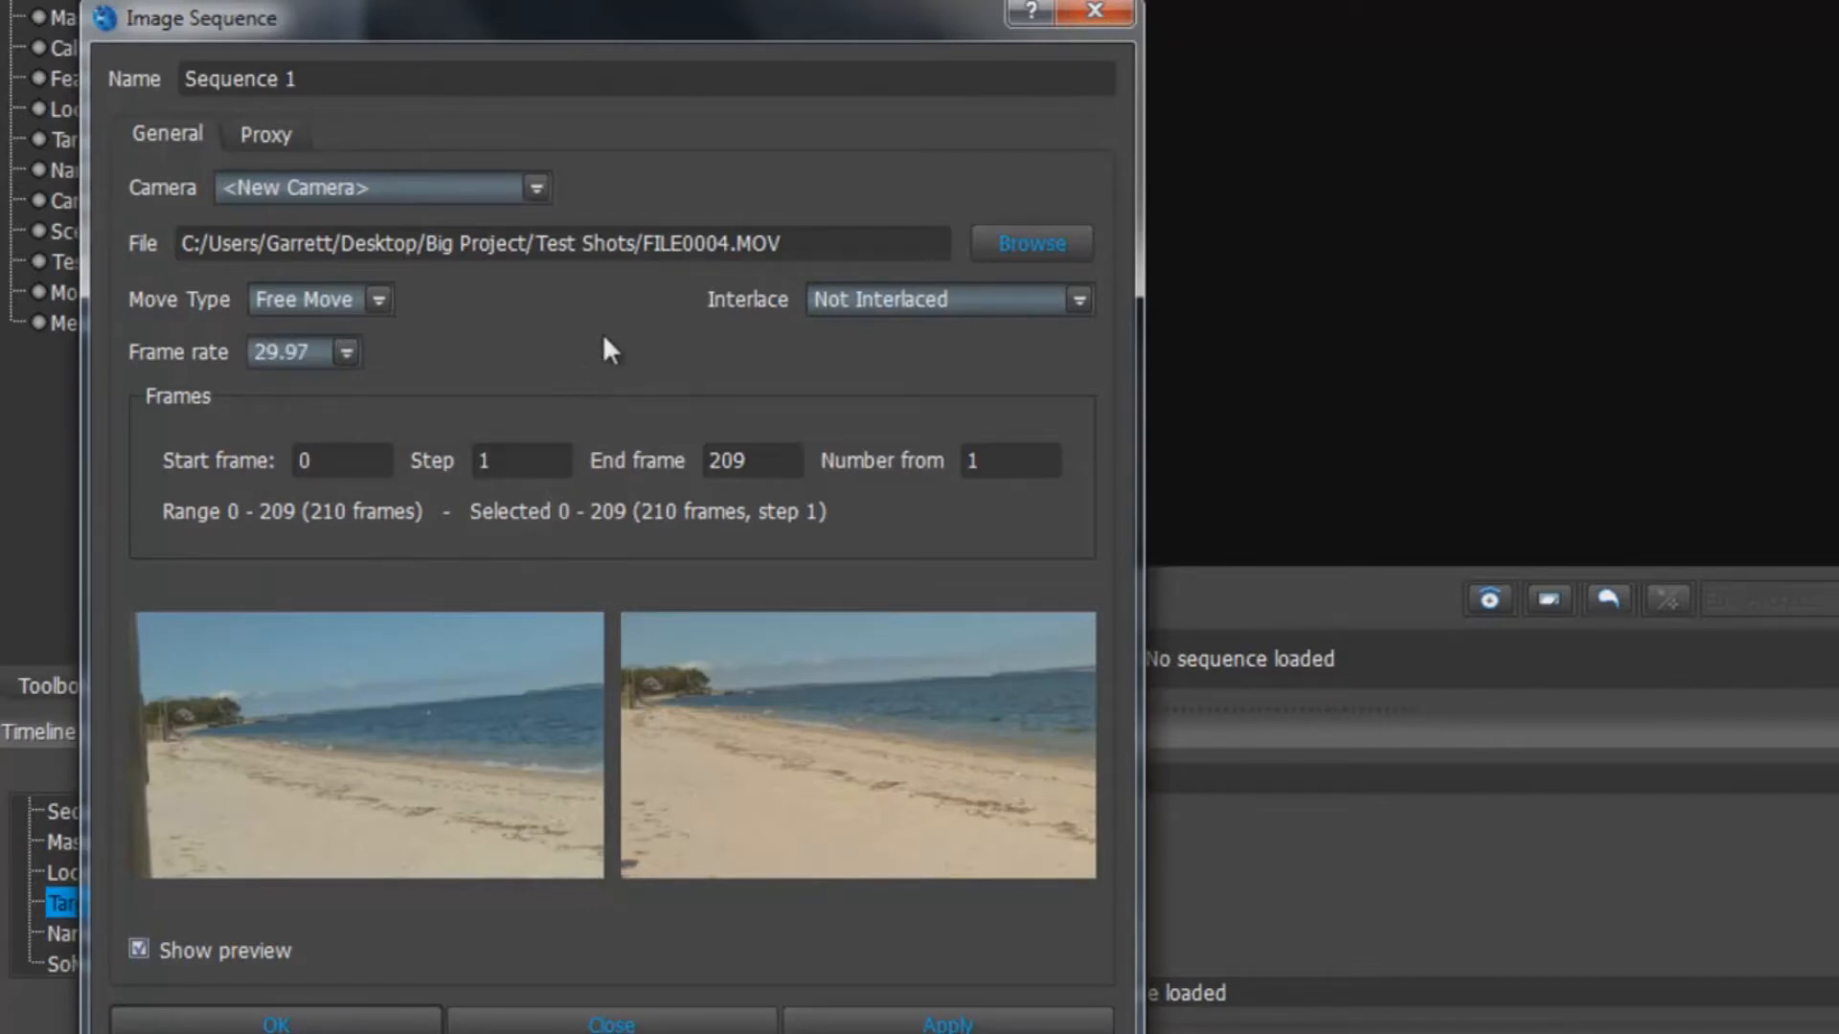
{"action": "left_click", "coordinate": [342, 1023]}
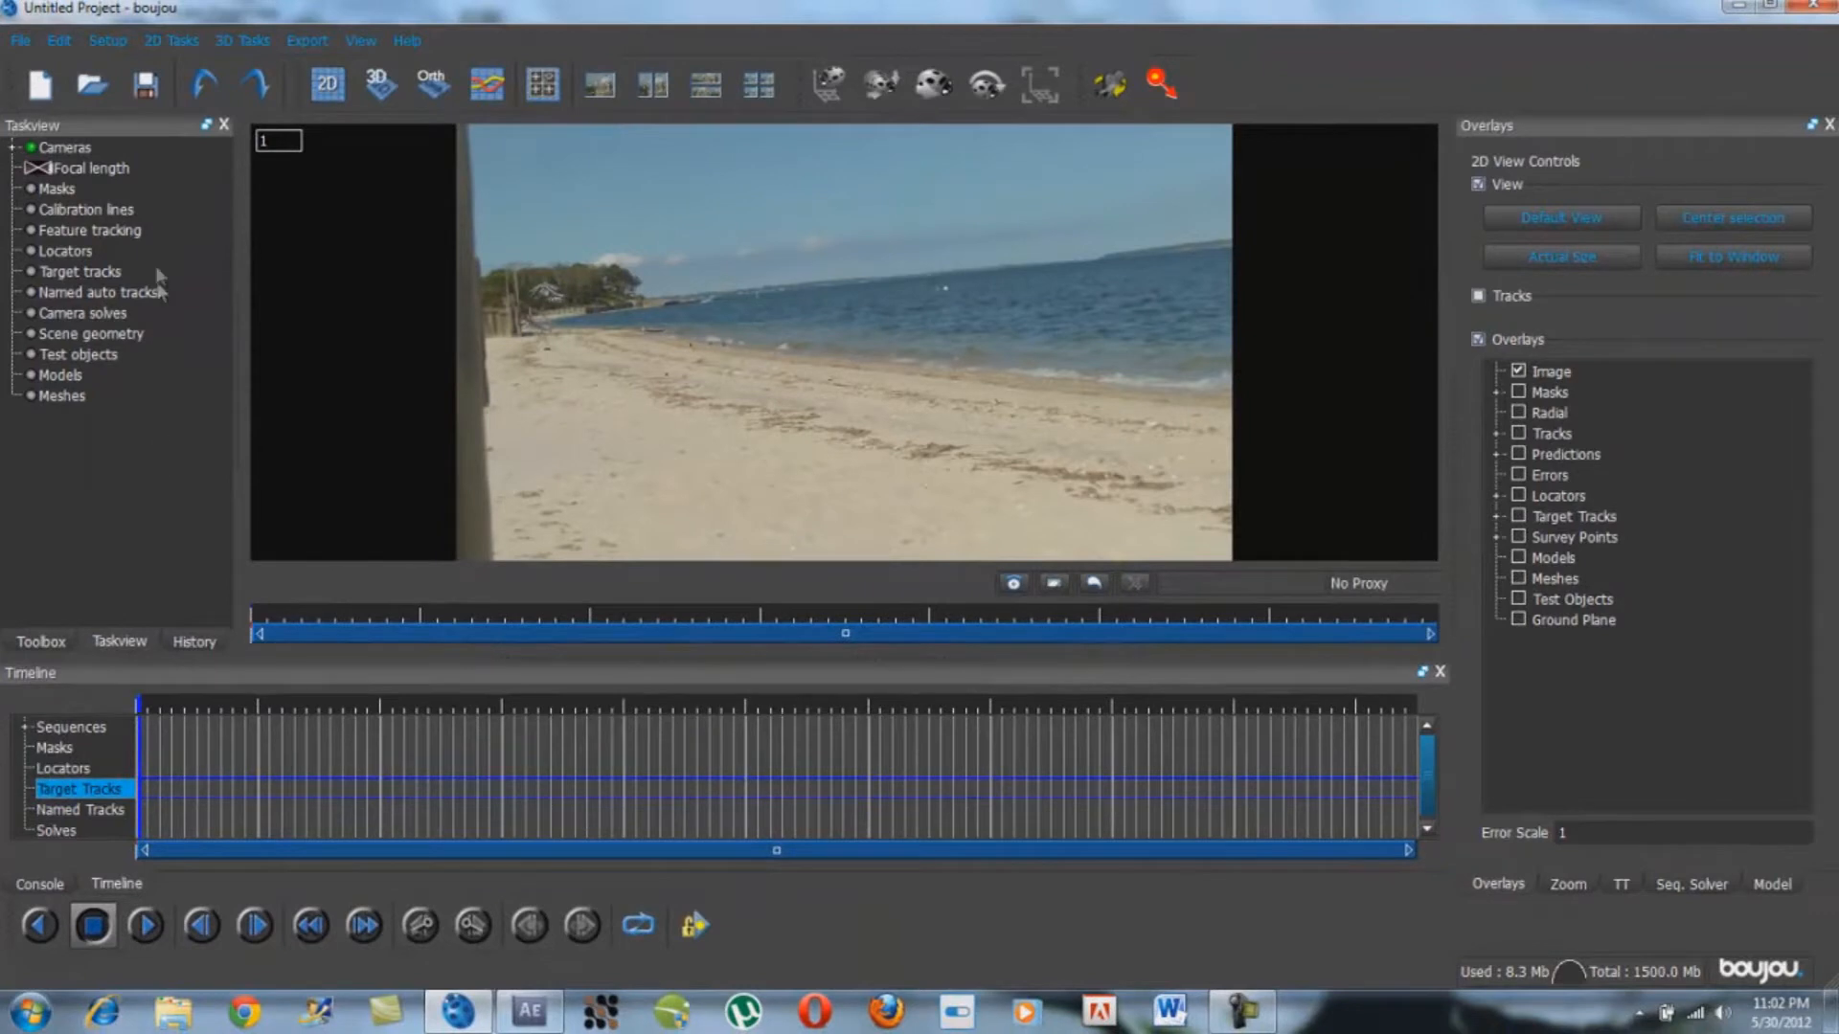
Run feature tracking on all frames of Sequence 1
{"action": "double_click", "coordinate": [107, 237]}
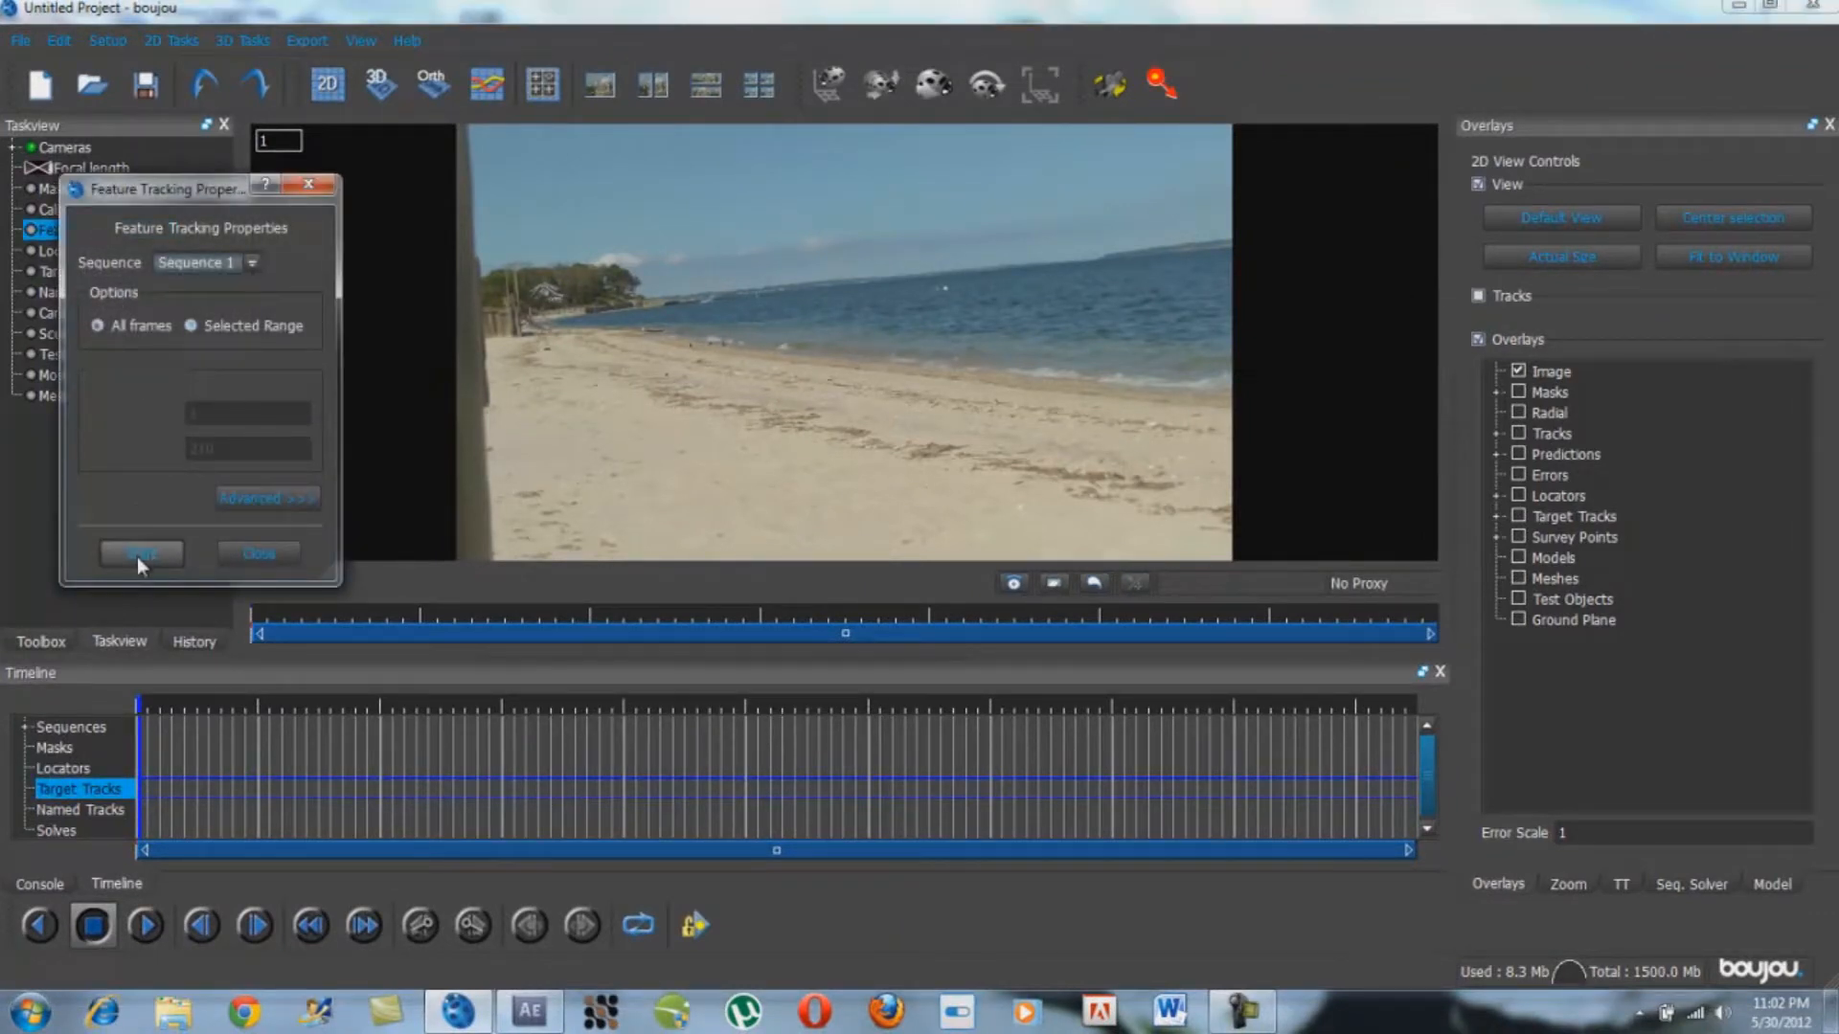
{"action": "left_click", "coordinate": [168, 549]}
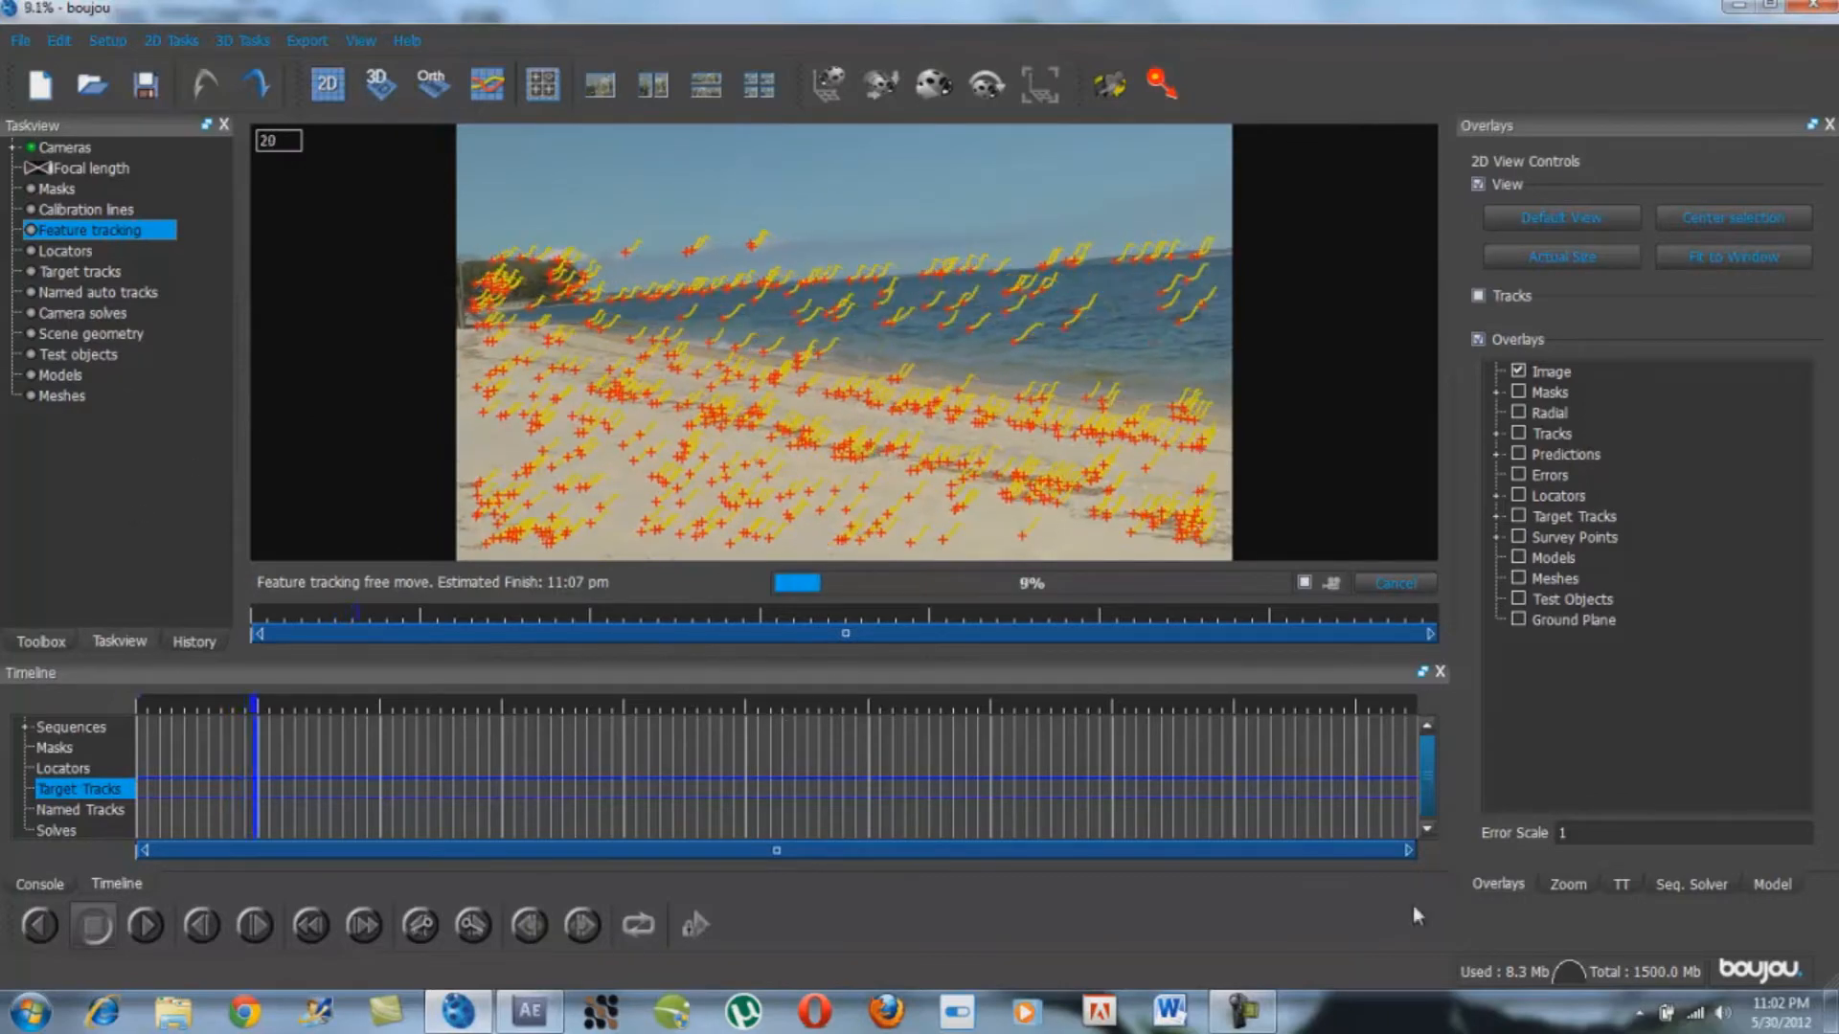
{"action": "left_click", "coordinate": [1231, 1027]}
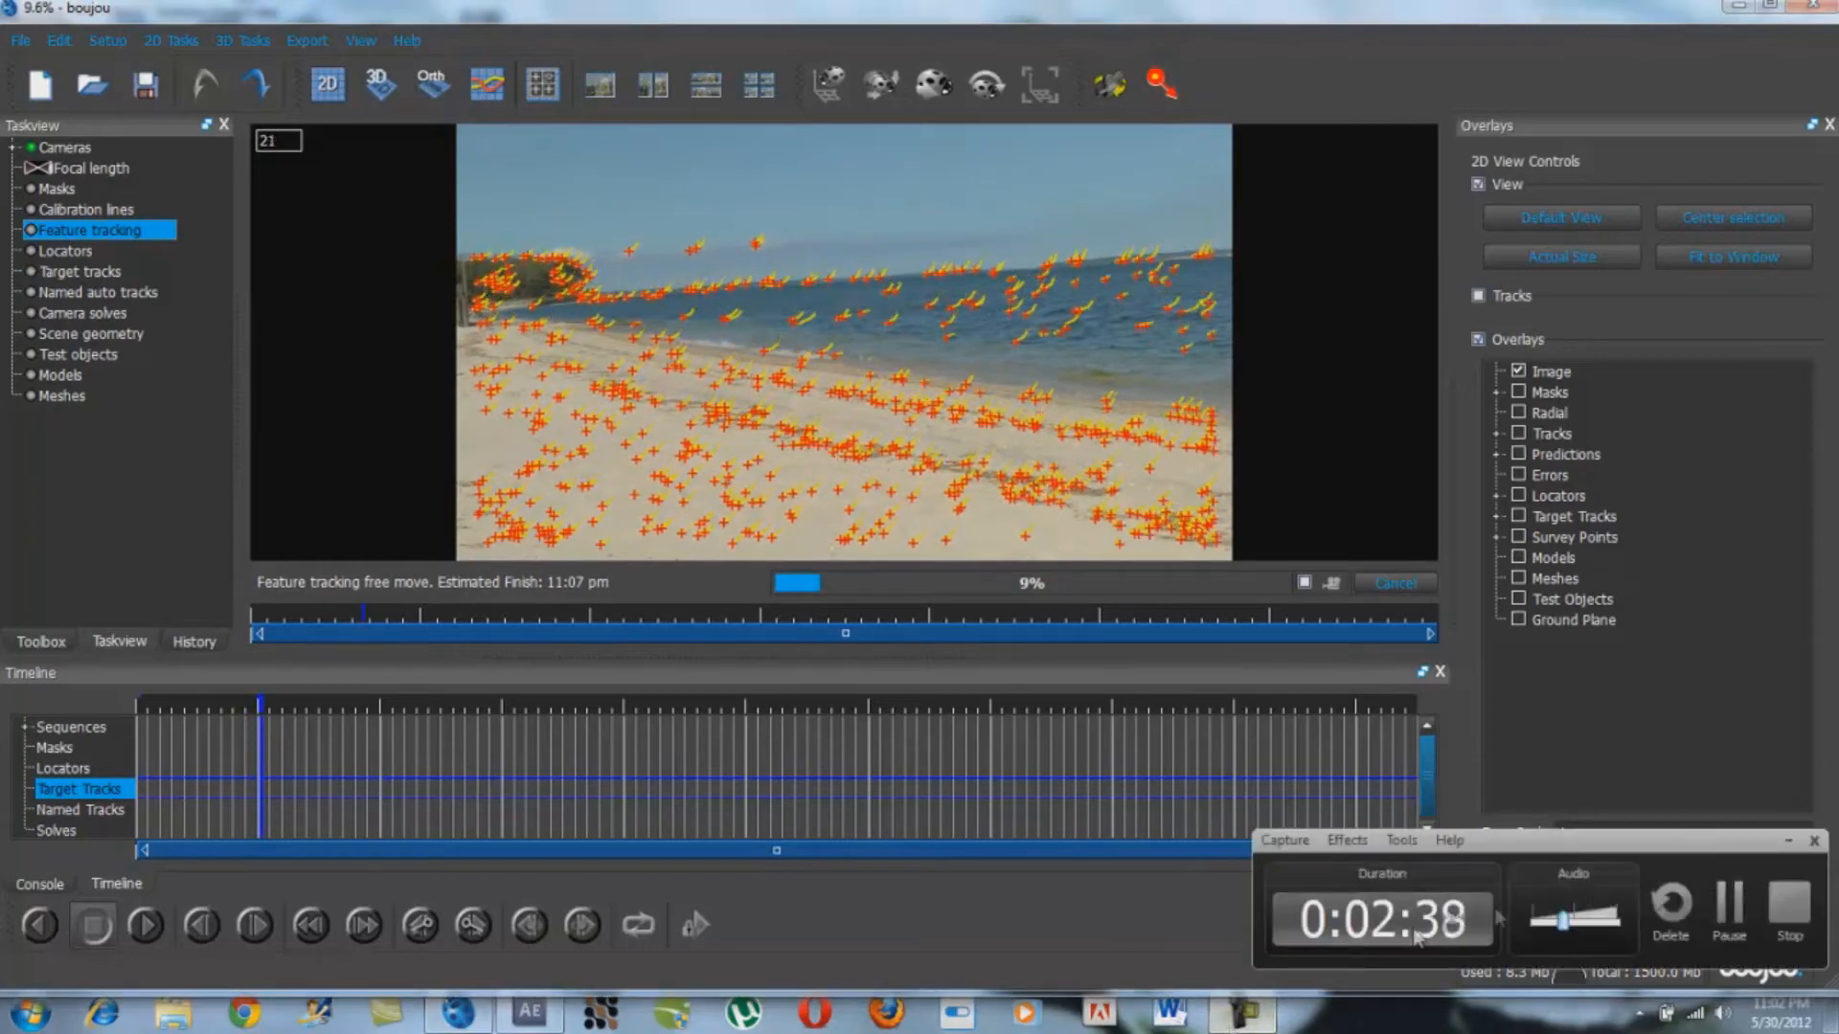
{"action": "left_click", "coordinate": [1734, 919]}
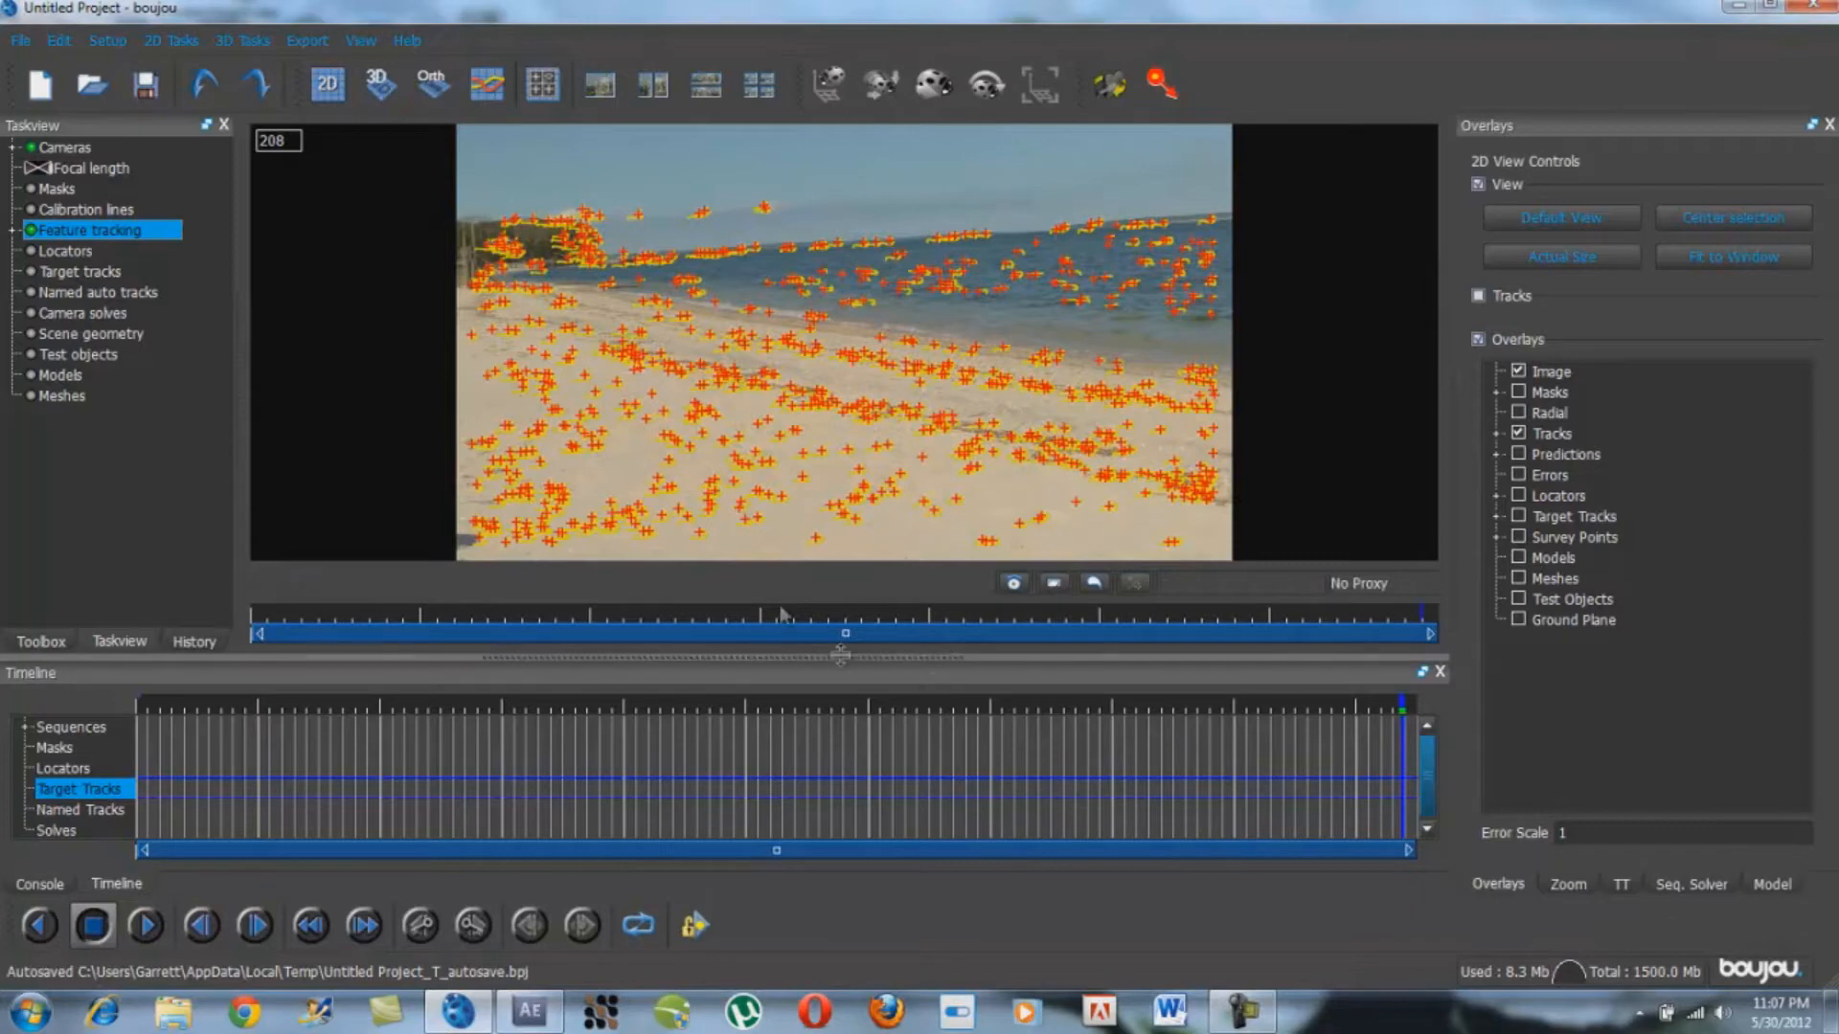
Review the feature tracks at several early frames of the timeline and return to frame 1
{"action": "left_click", "coordinate": [176, 701]}
{"action": "left_click", "coordinate": [239, 716]}
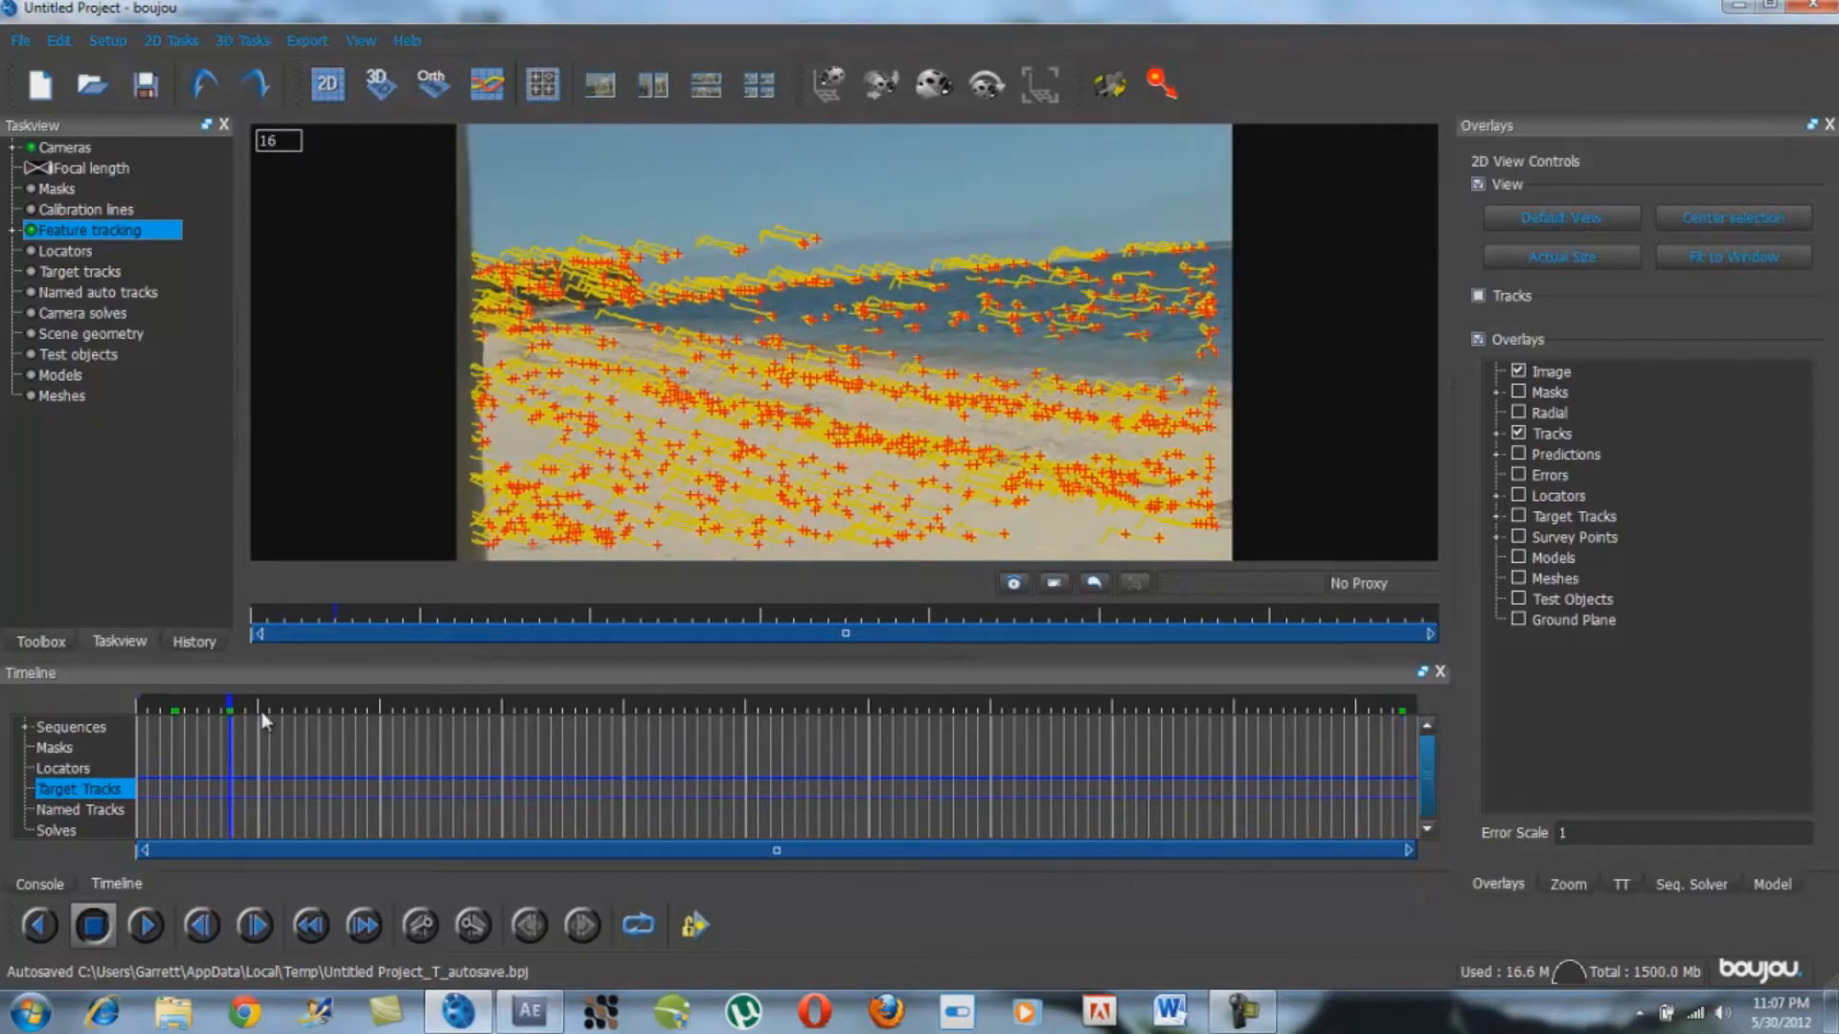
{"action": "left_click", "coordinate": [265, 711]}
{"action": "left_click", "coordinate": [149, 722]}
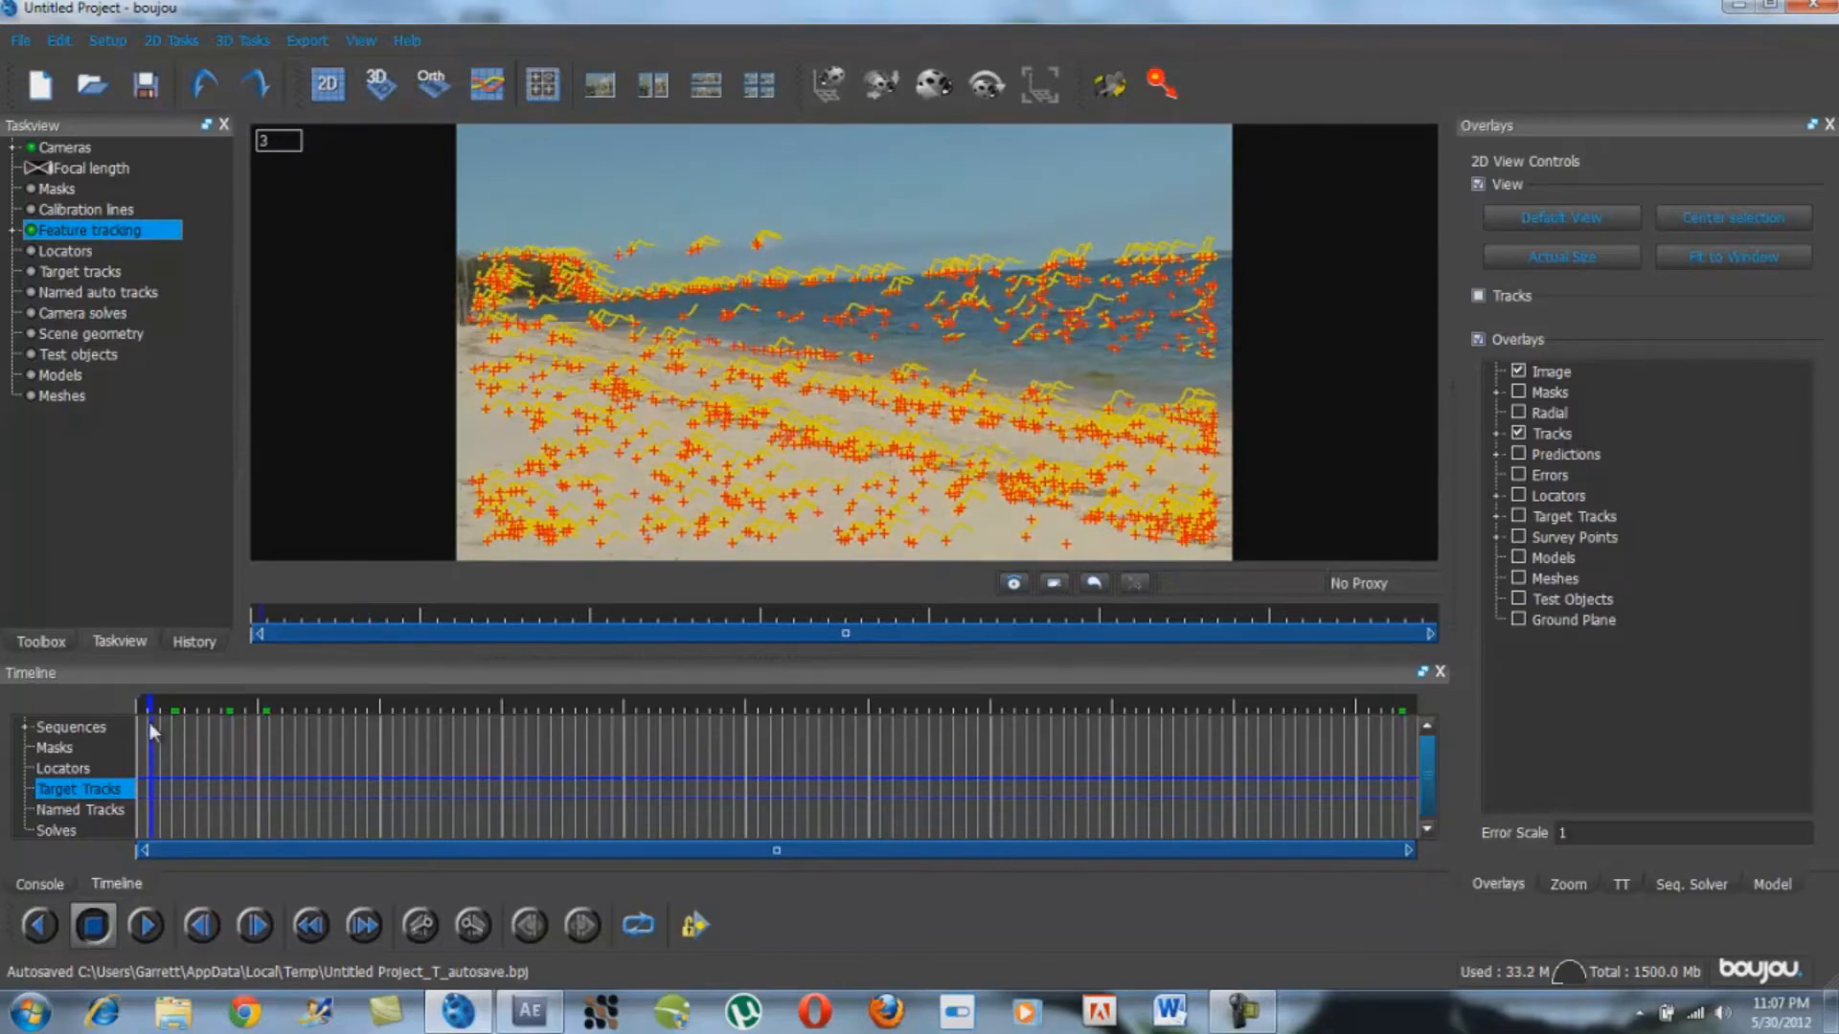
{"action": "left_click", "coordinate": [134, 716]}
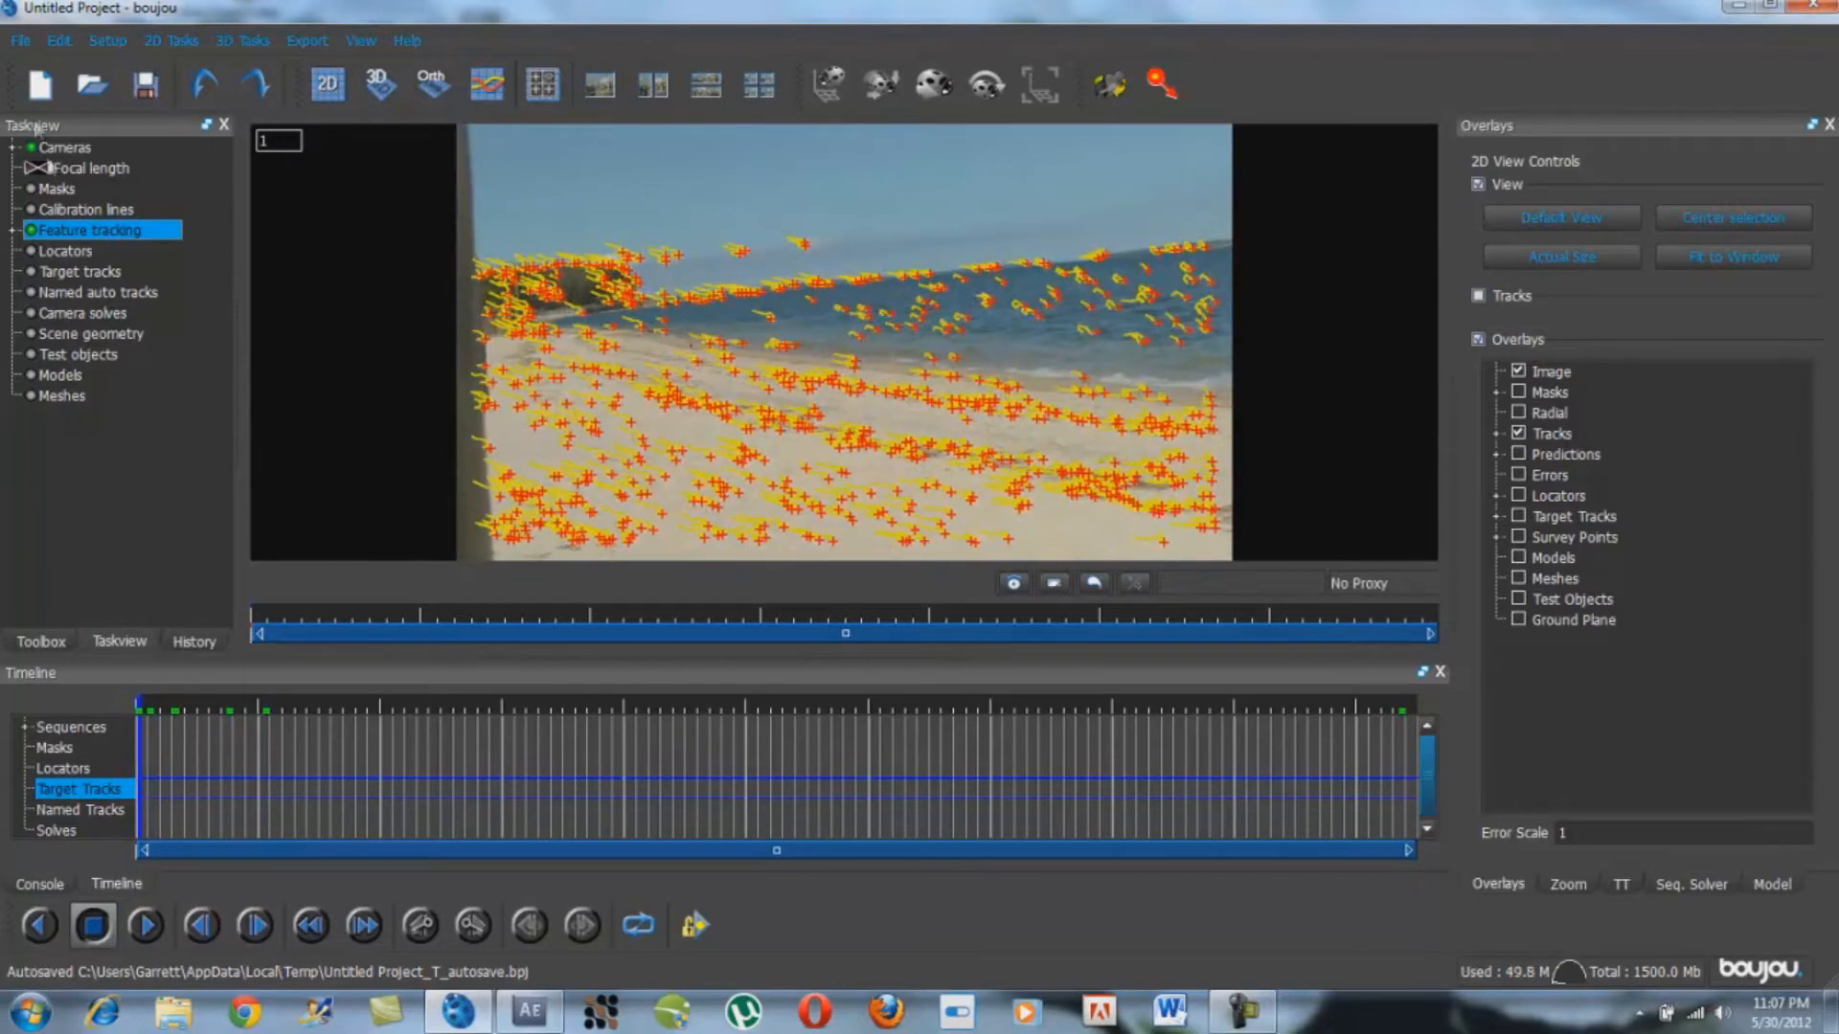
Change the frame rate in the properties of Sequence 1 under Camera 1 and confirm
{"action": "left_click", "coordinate": [13, 147]}
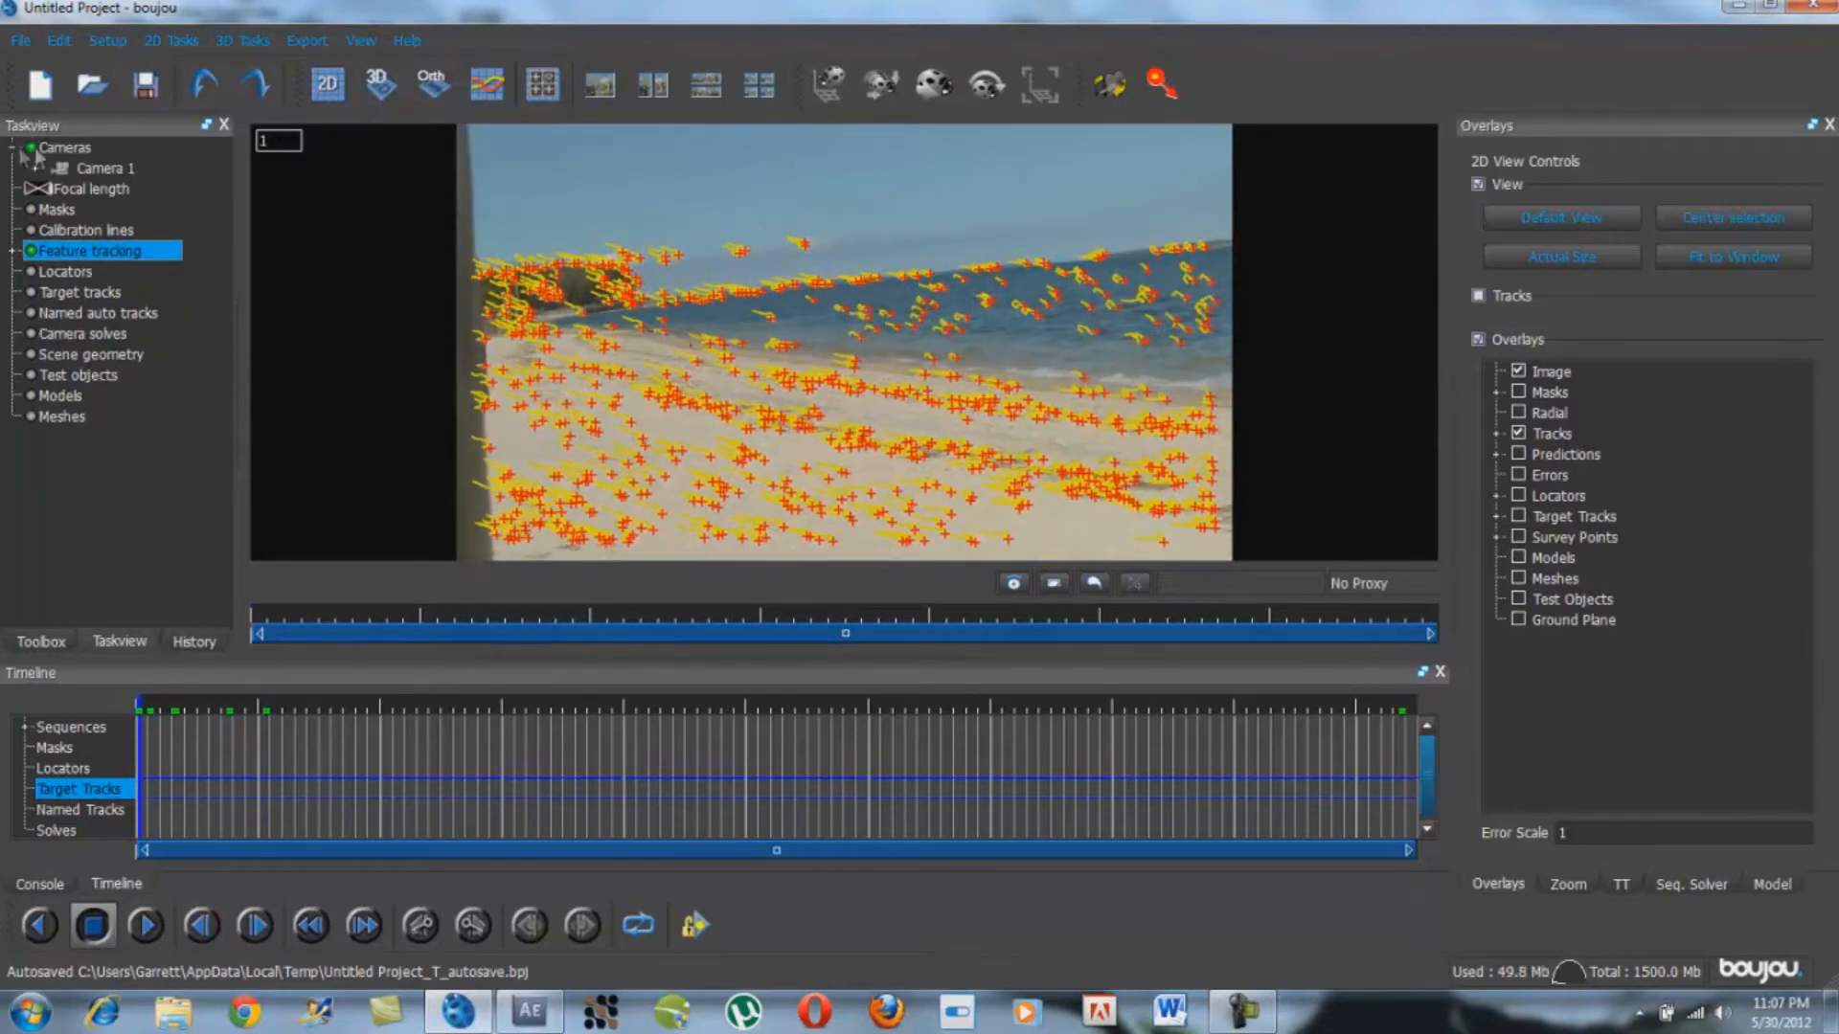
{"action": "left_click", "coordinate": [33, 167]}
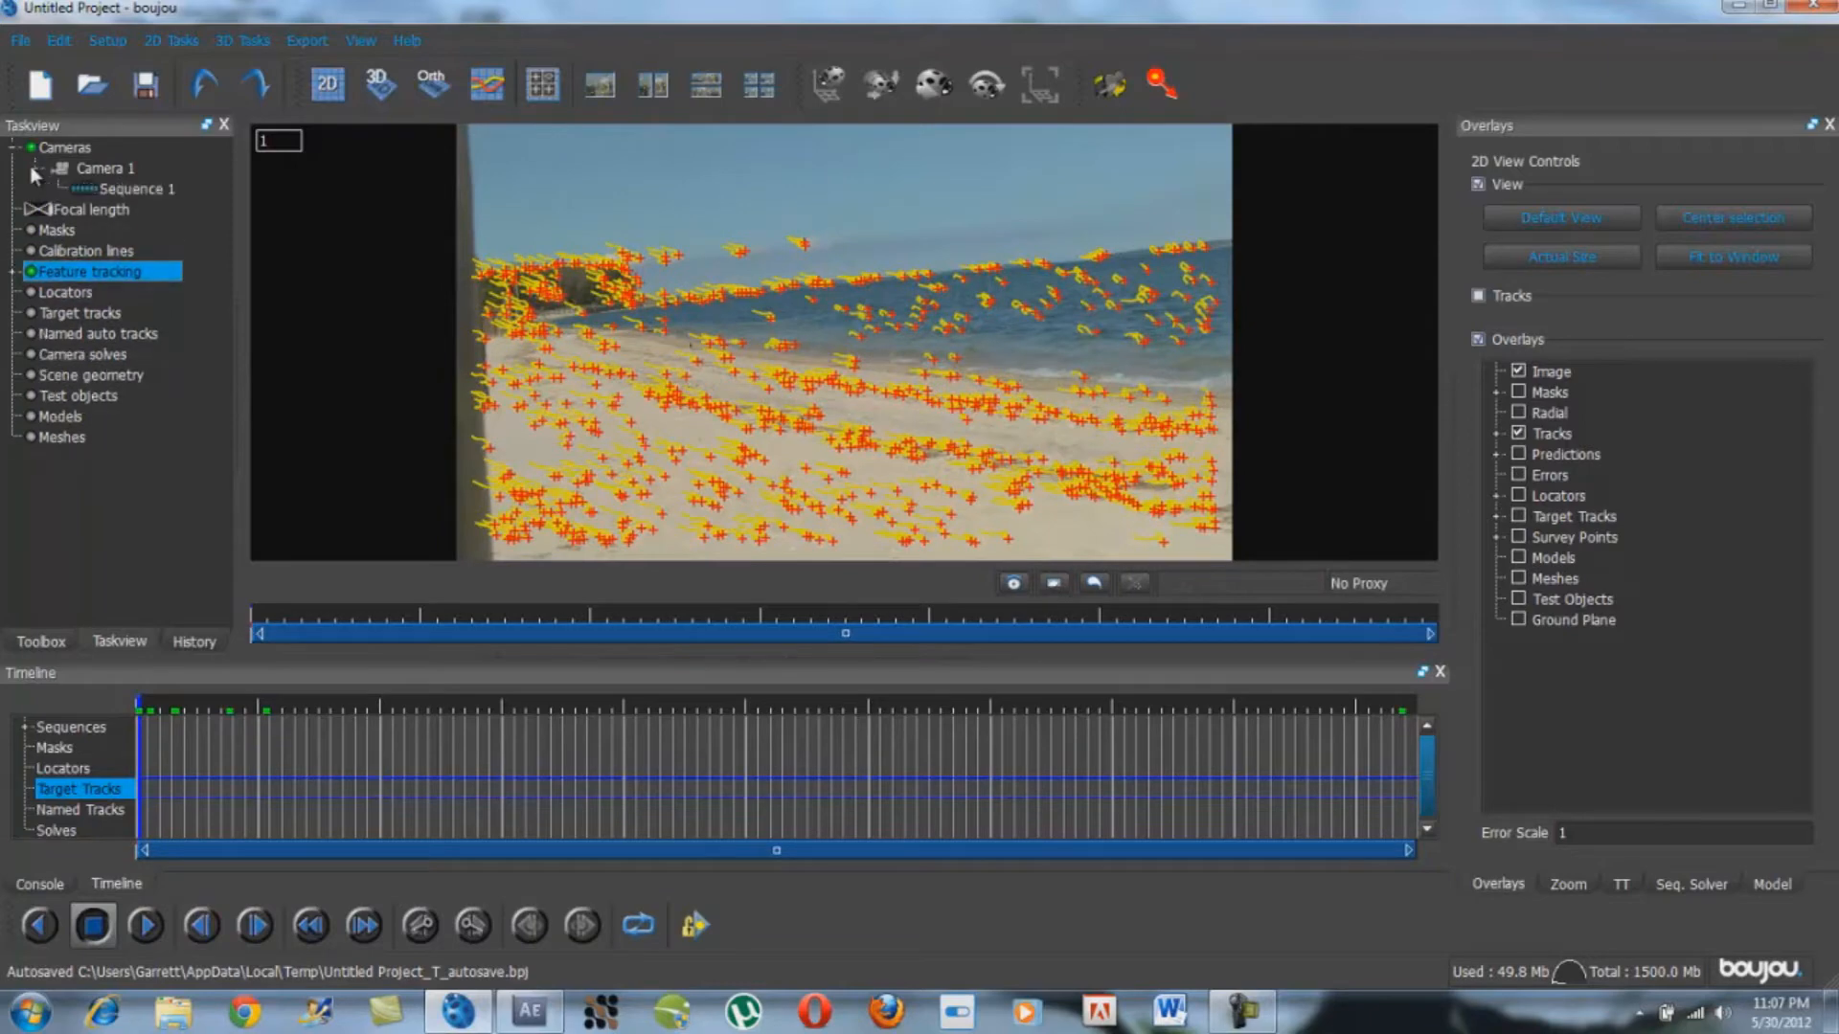
{"action": "double_click", "coordinate": [138, 187]}
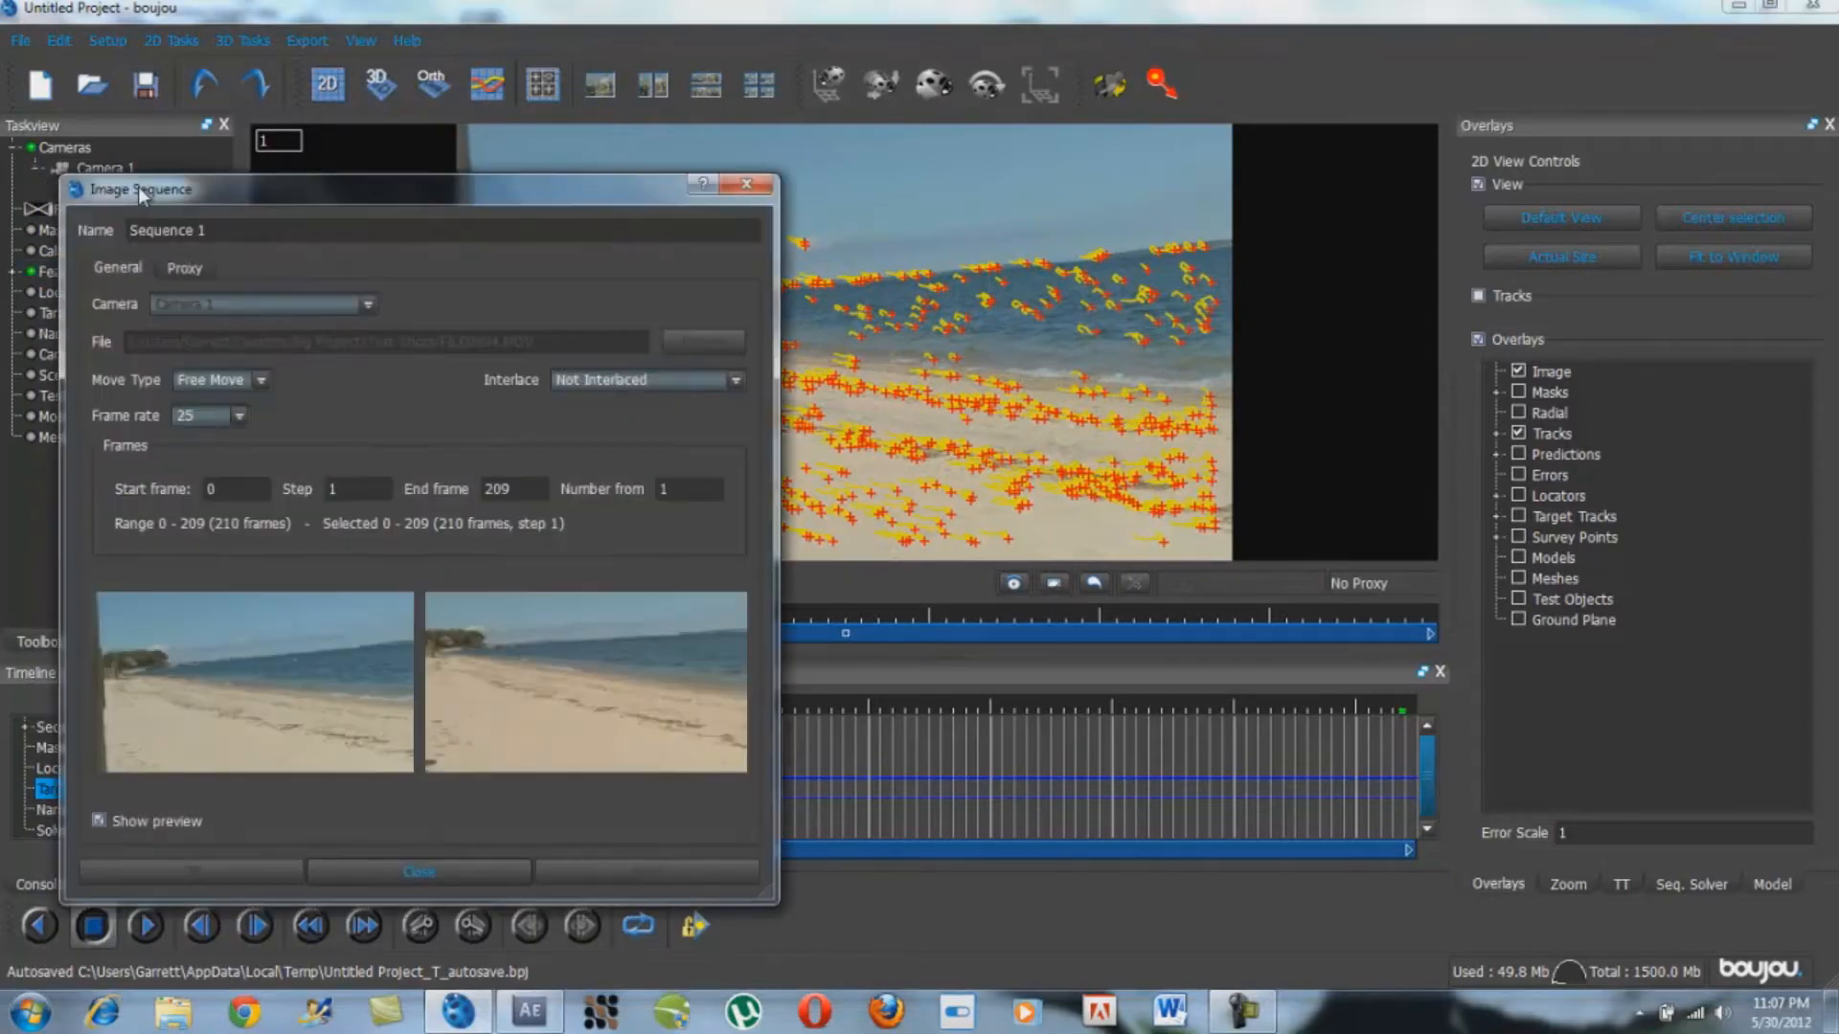
{"action": "left_click", "coordinate": [208, 417]}
{"action": "left_click", "coordinate": [218, 479]}
{"action": "left_click", "coordinate": [222, 874]}
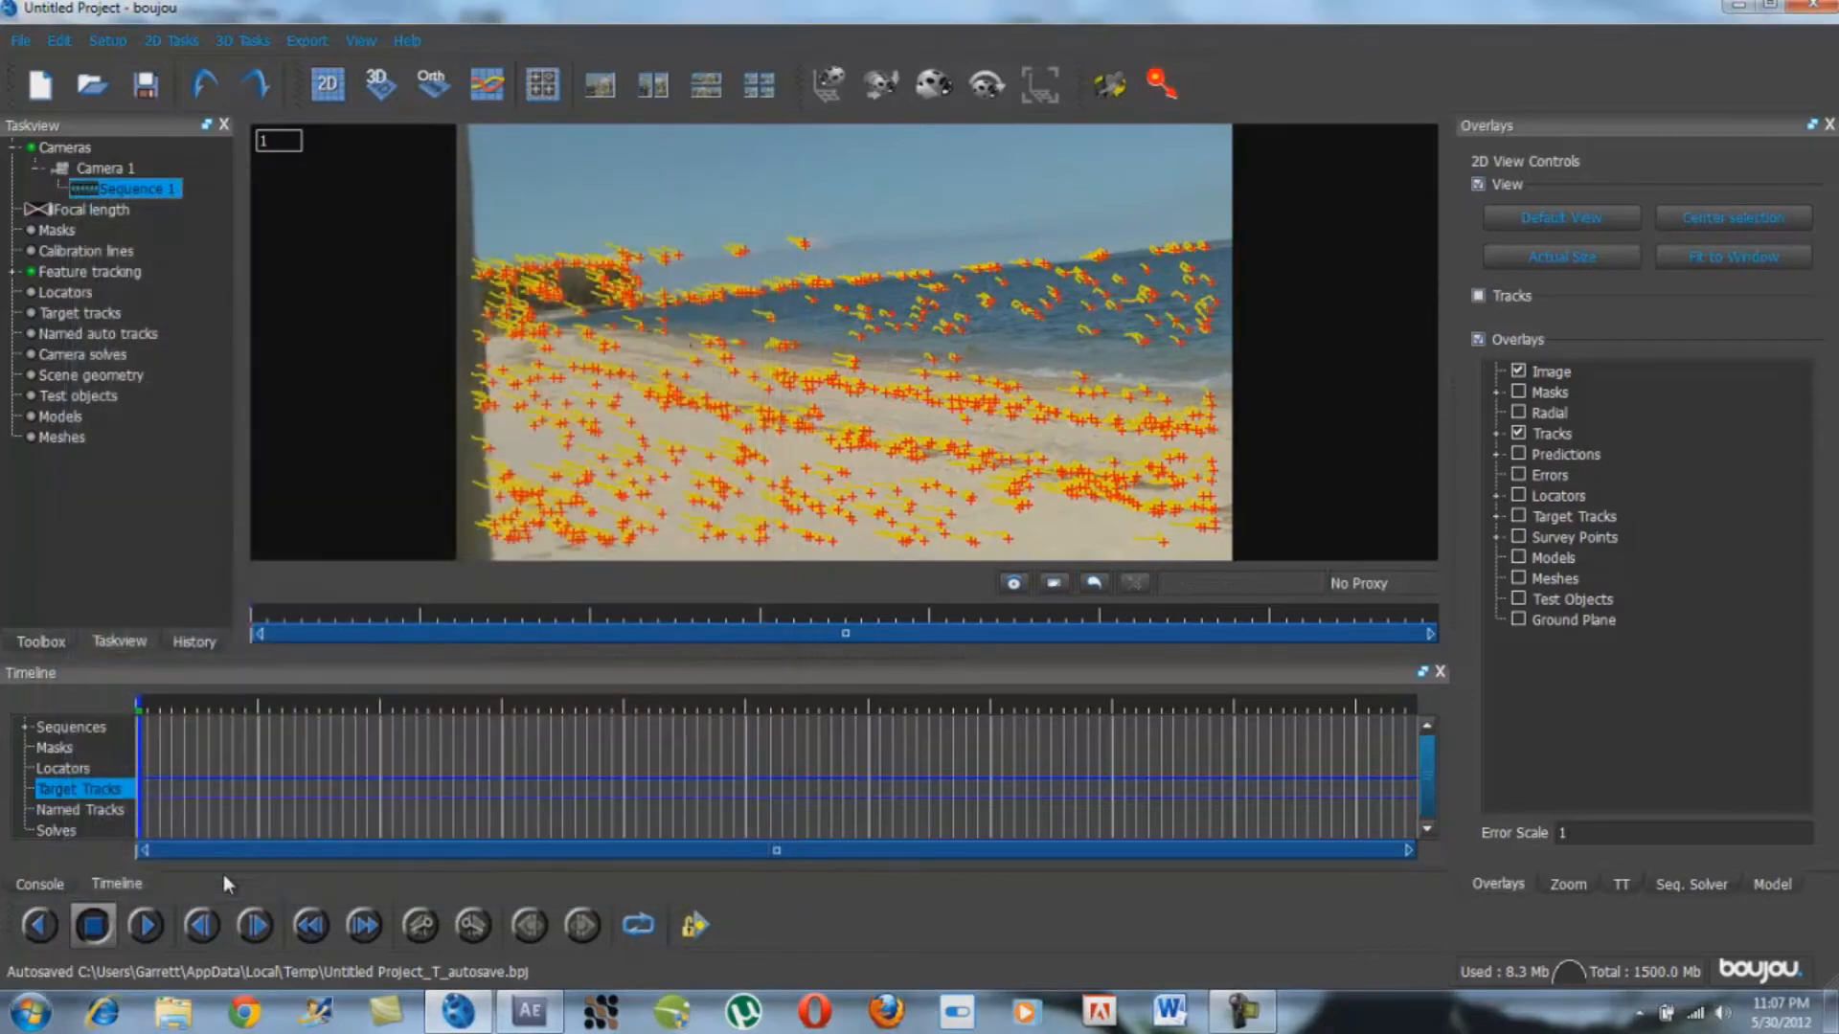
Run a camera solve on all frames of Sequence 1 with camera path smoothness optimization enabled
{"action": "double_click", "coordinate": [90, 357]}
{"action": "left_click", "coordinate": [97, 611]}
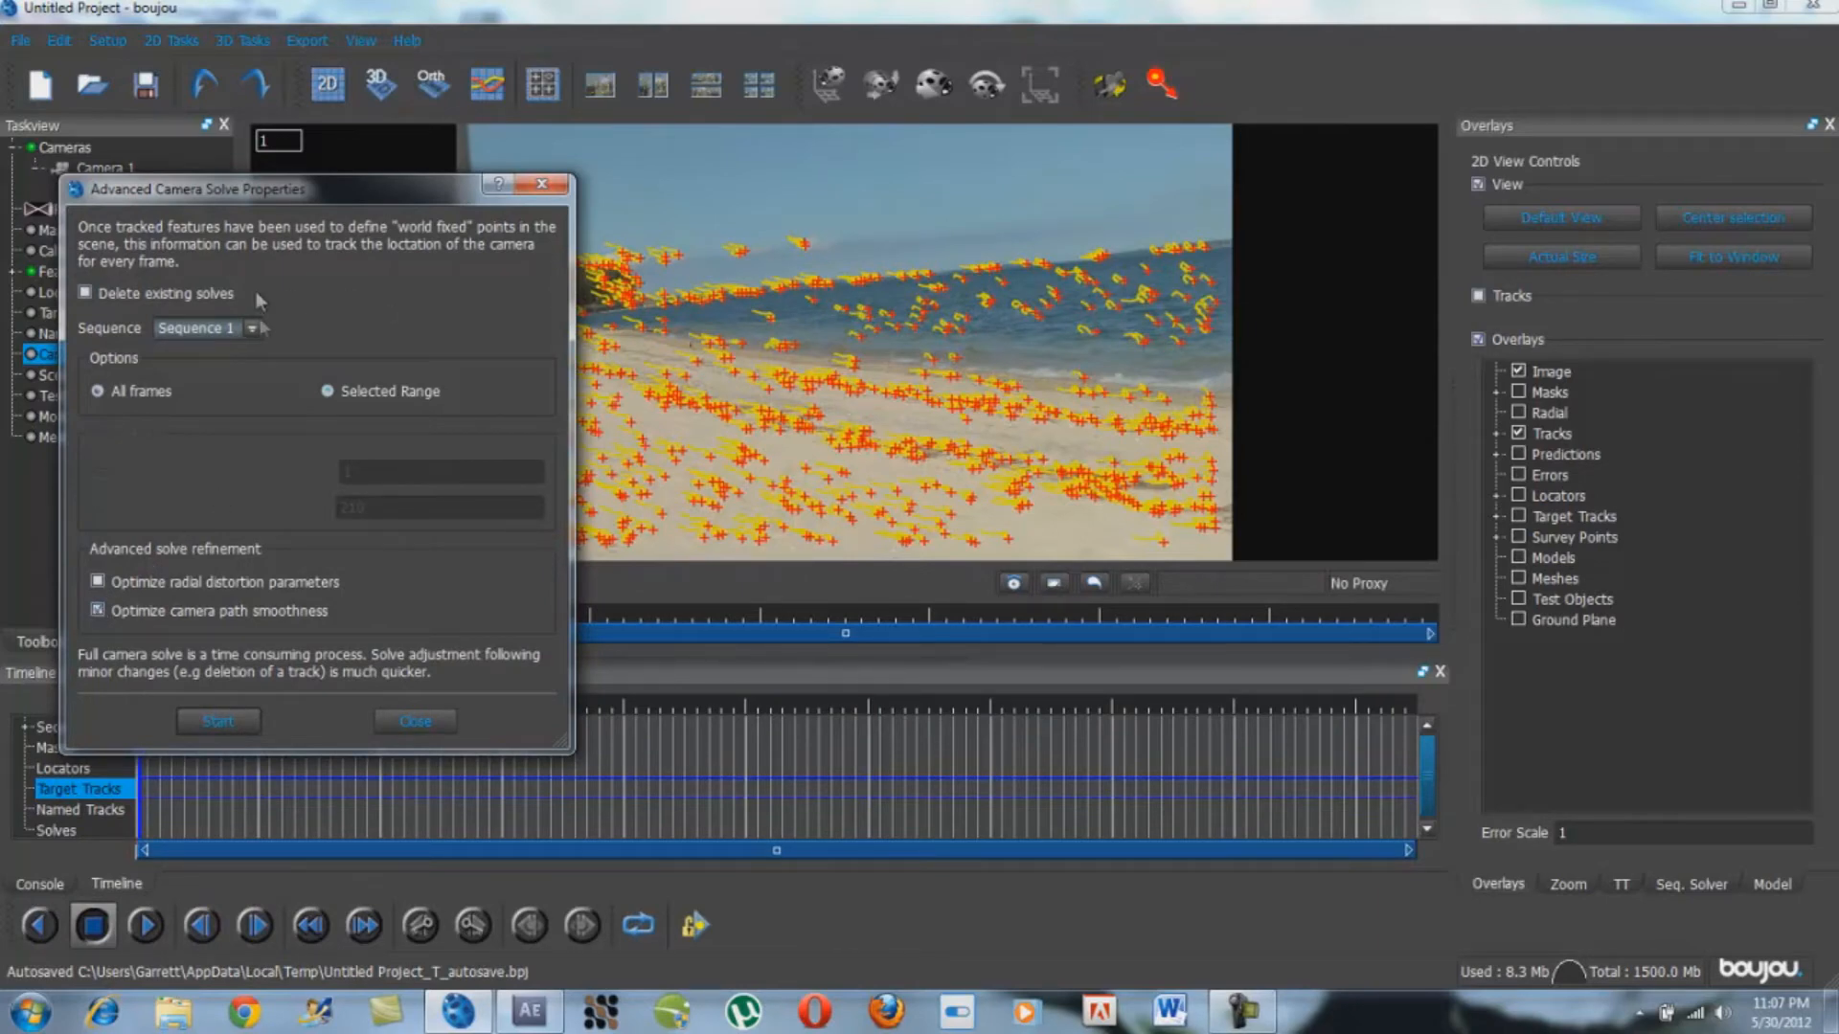
{"action": "left_click", "coordinate": [219, 720]}
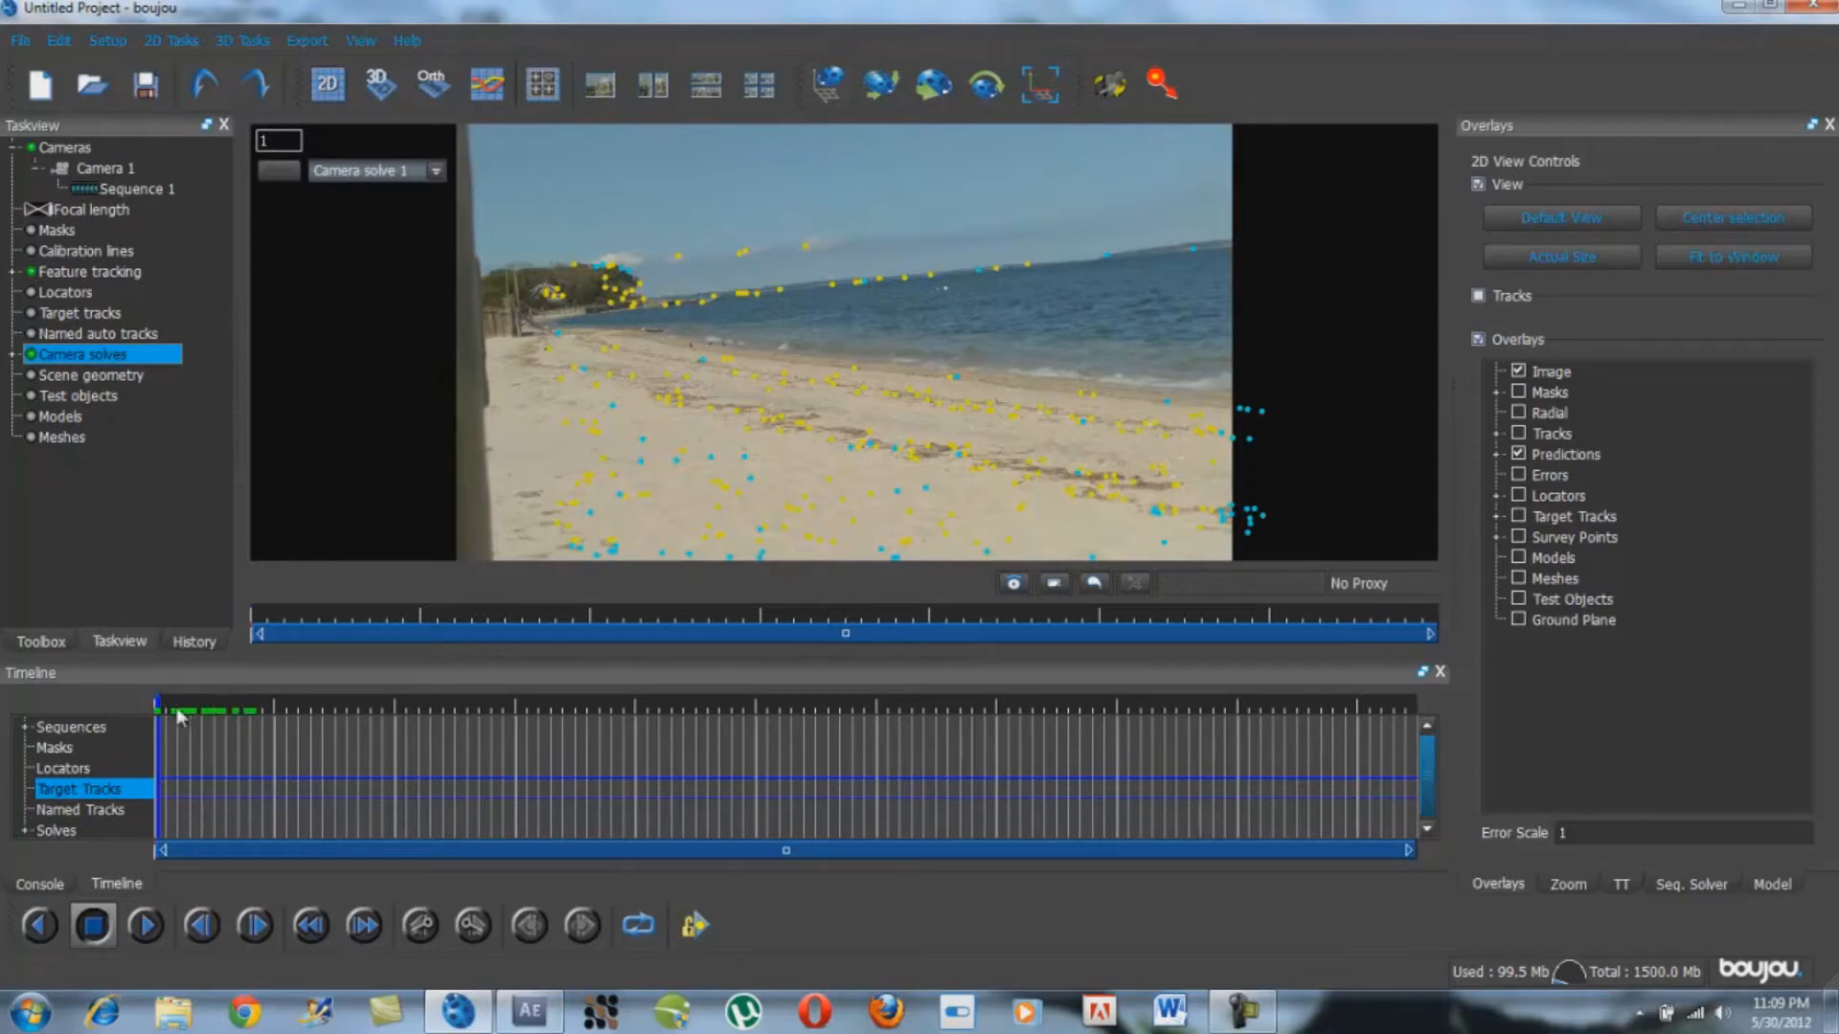
Begin exporting Camera solve 1 for Sequence 1, with Untitled Project on the Desktop as the destination file
{"action": "mouse_move", "coordinate": [159, 710]}
{"action": "left_mouse_down"}
{"action": "mouse_move", "coordinate": [253, 728]}
{"action": "mouse_move", "coordinate": [164, 724]}
{"action": "mouse_move", "coordinate": [279, 756]}
{"action": "mouse_move", "coordinate": [239, 731]}
{"action": "mouse_move", "coordinate": [157, 731]}
{"action": "left_mouse_up"}
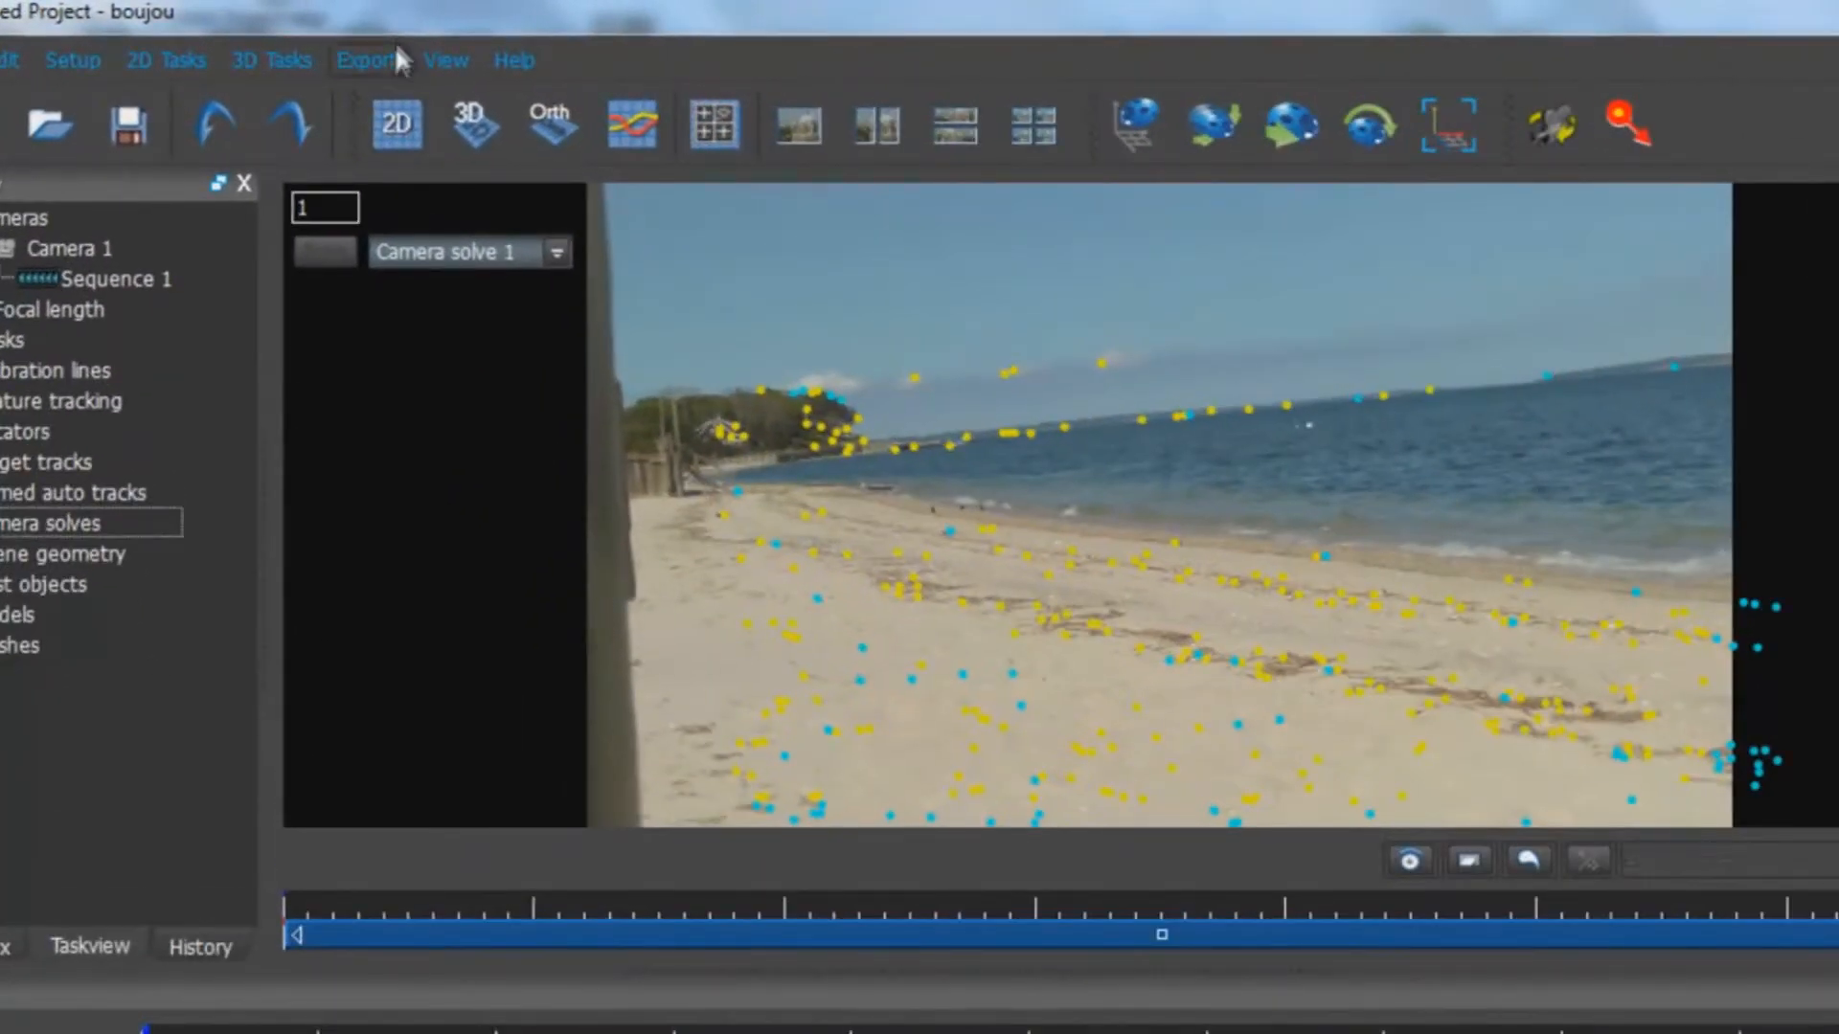
{"action": "left_click", "coordinate": [400, 62]}
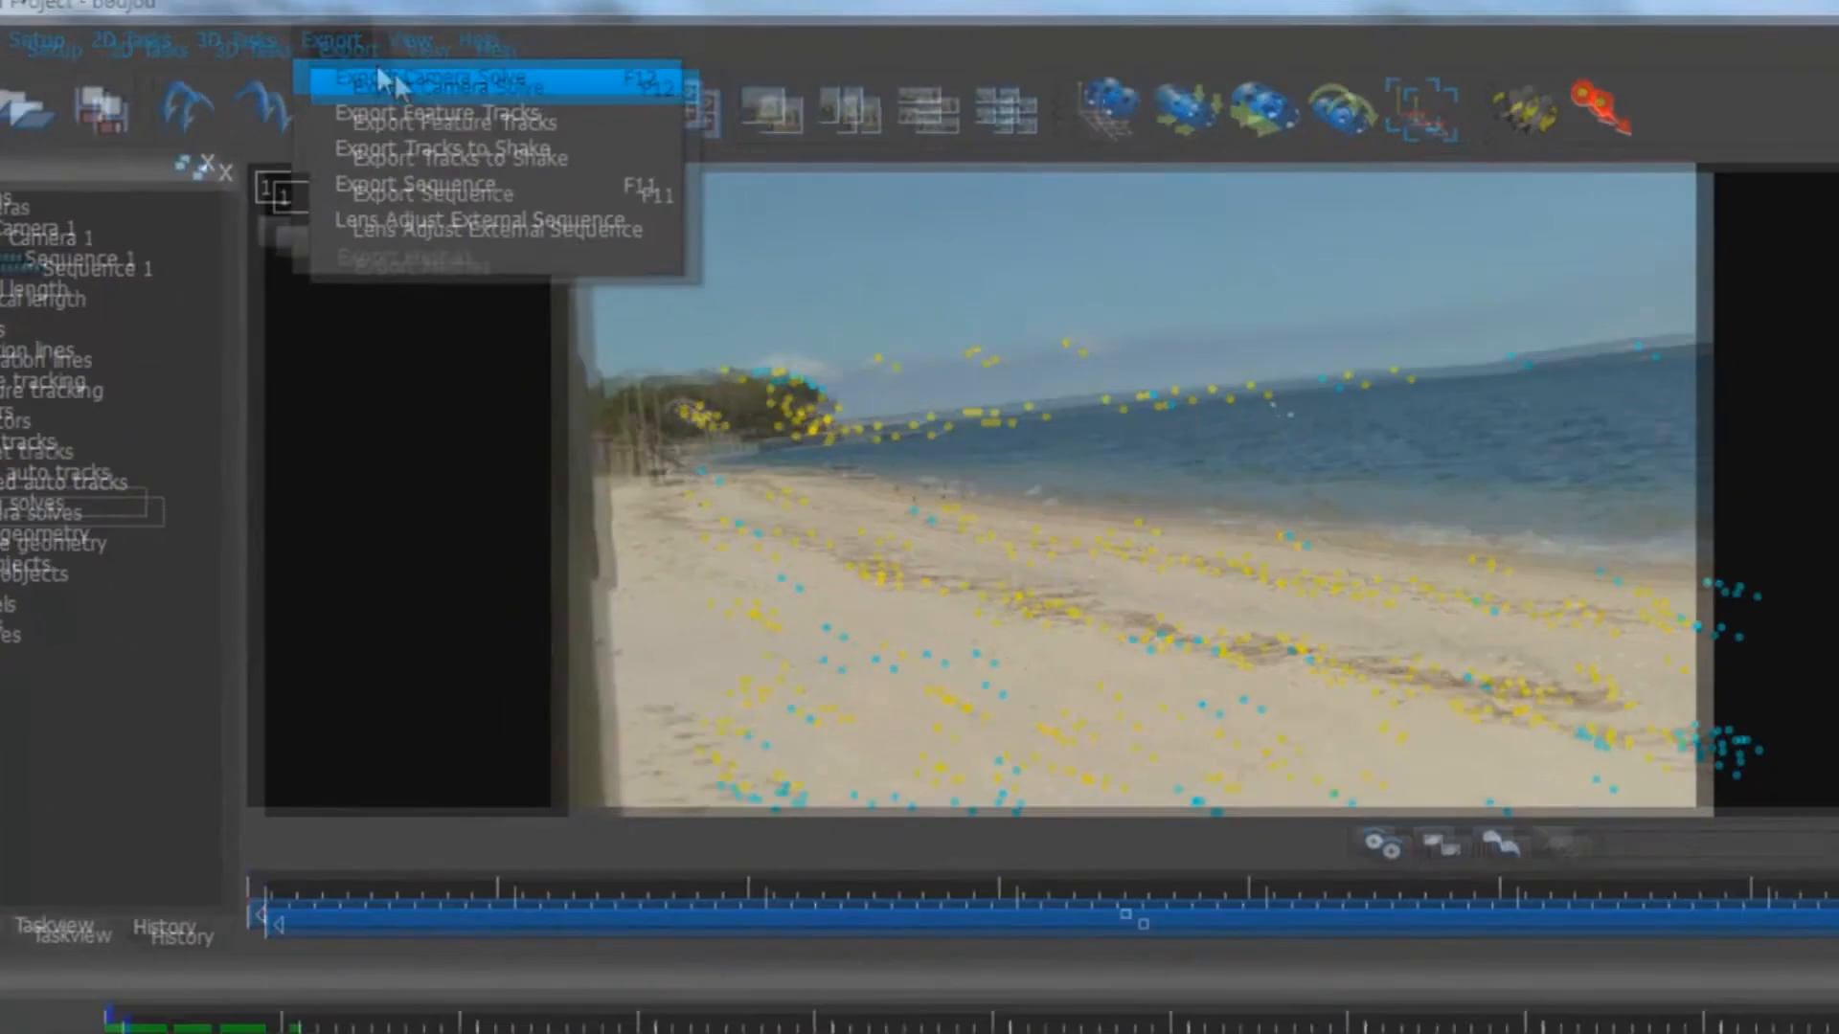
{"action": "left_click", "coordinate": [397, 96]}
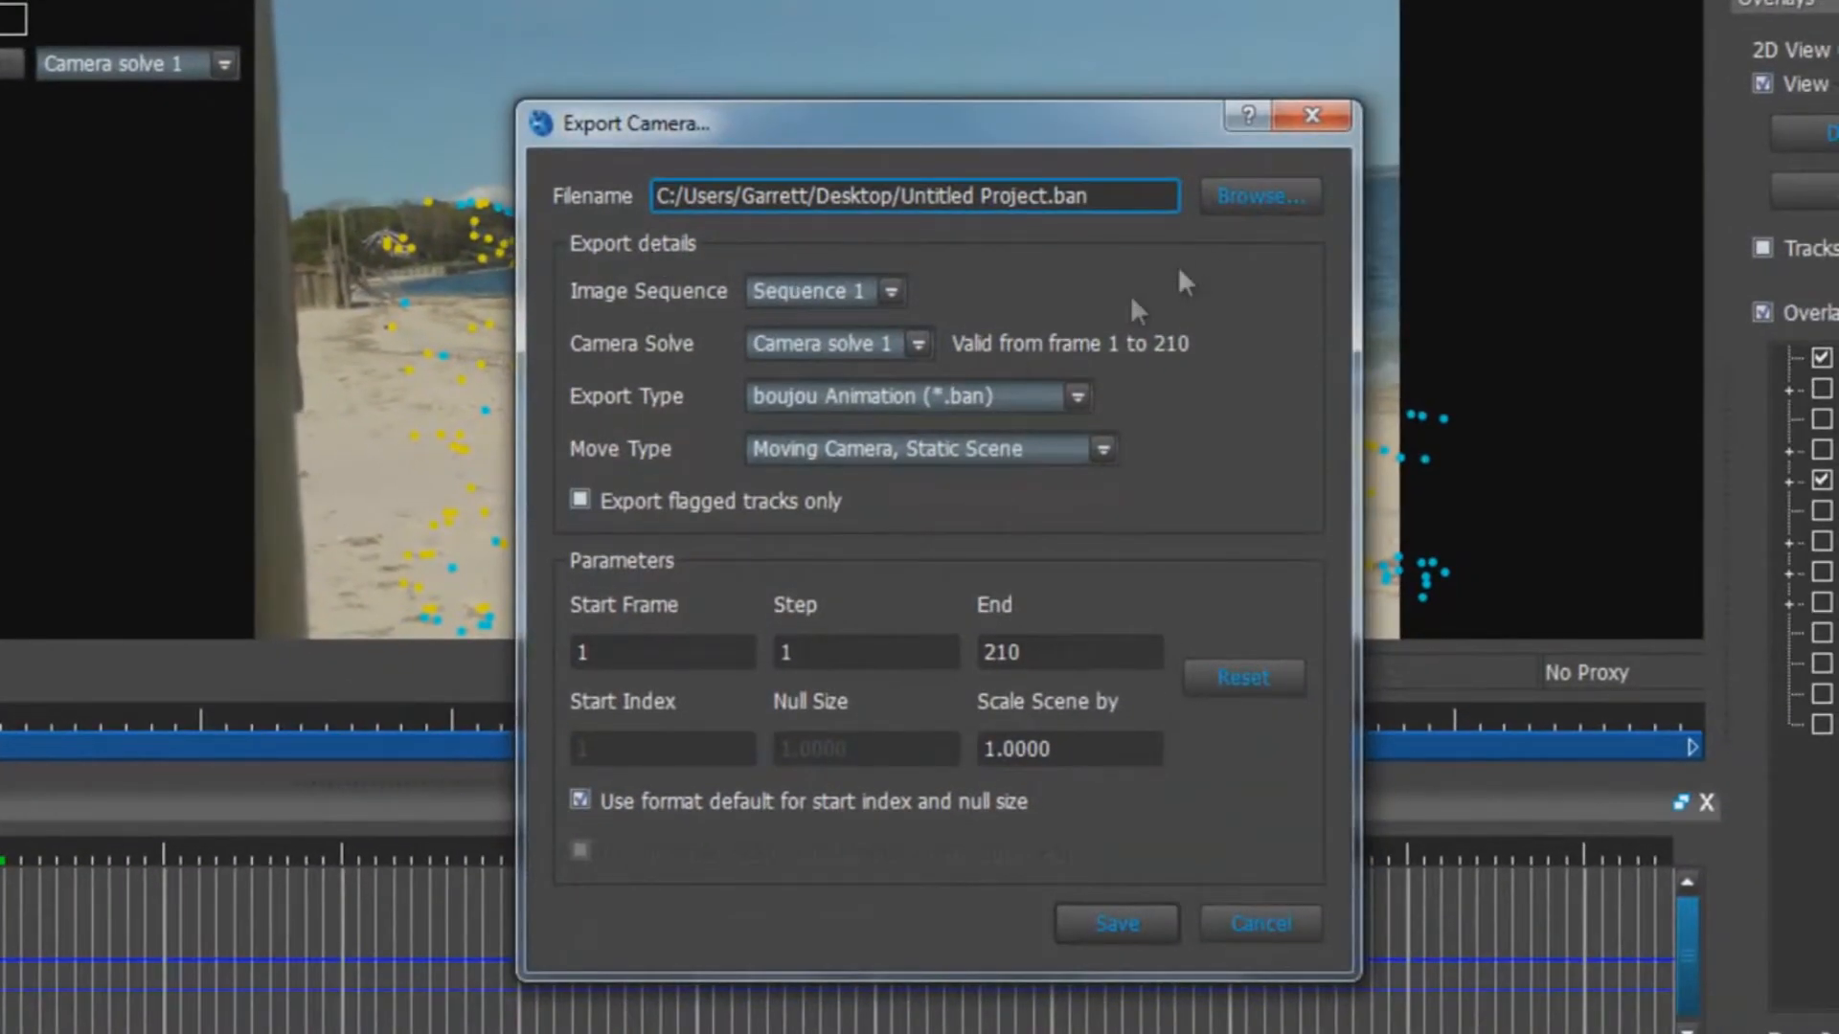
{"action": "left_click", "coordinate": [1238, 199]}
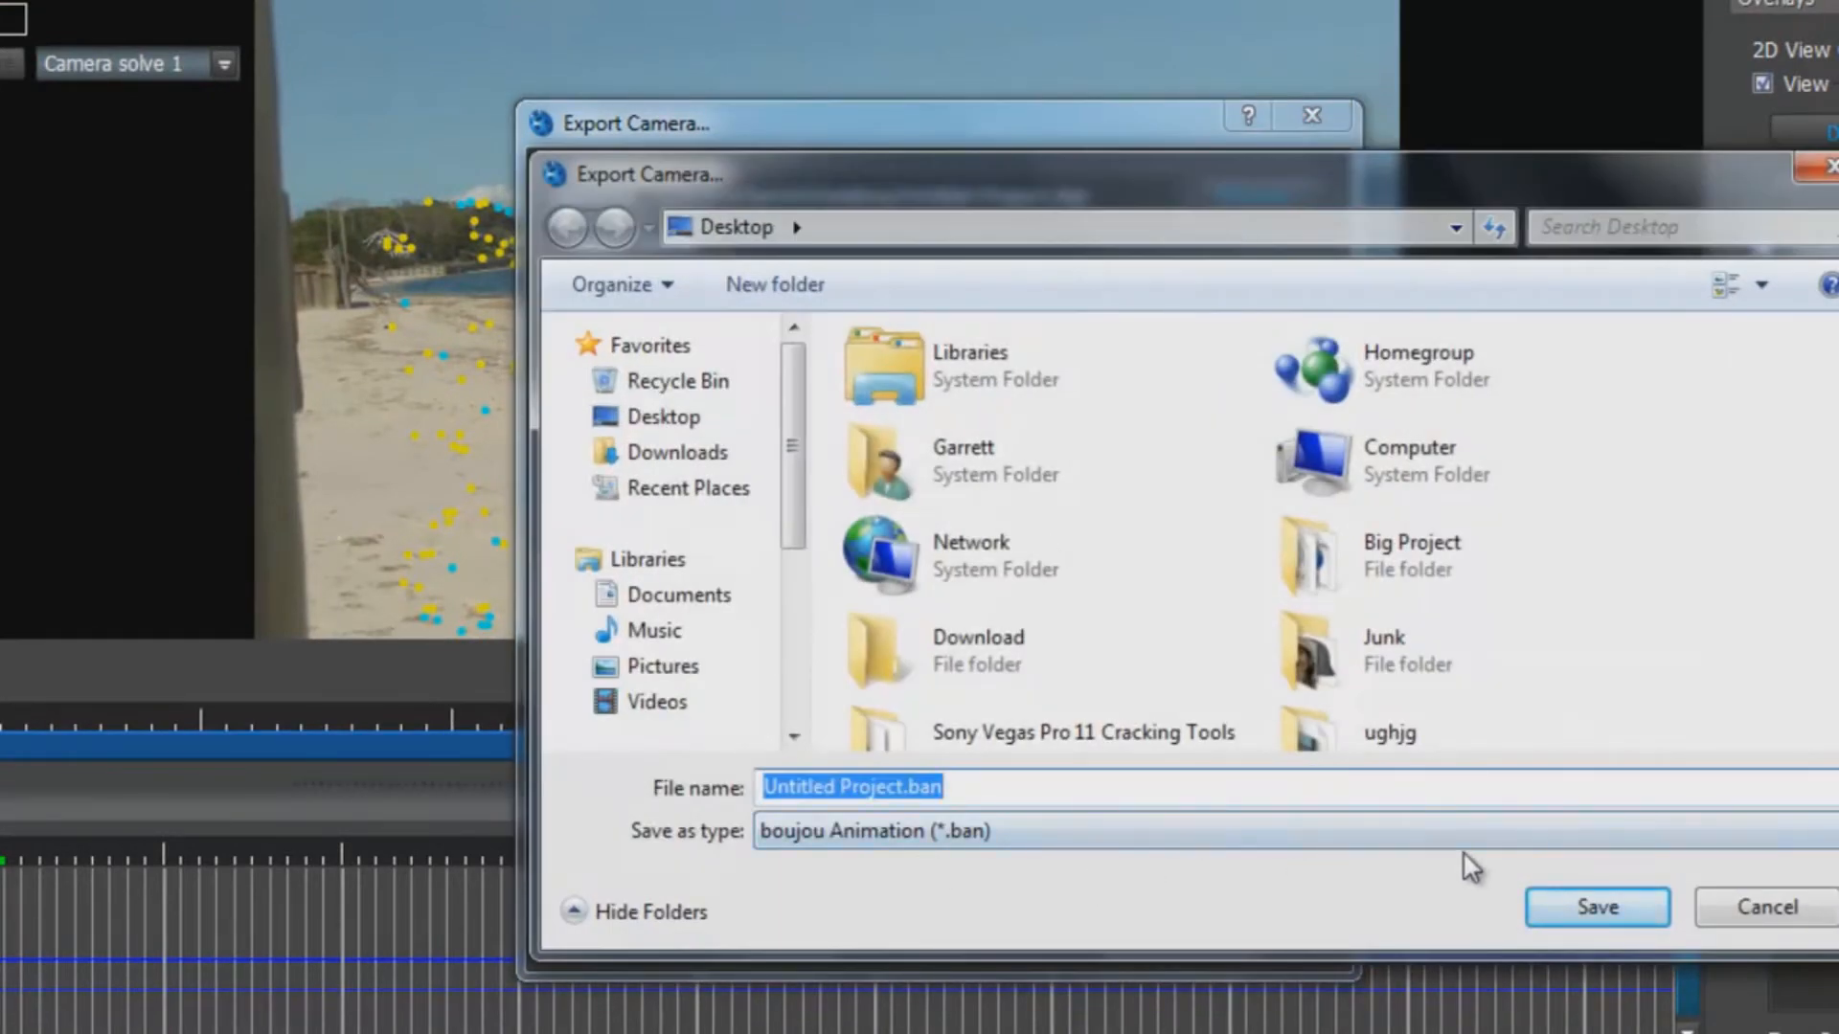
{"action": "left_click", "coordinate": [1631, 900]}
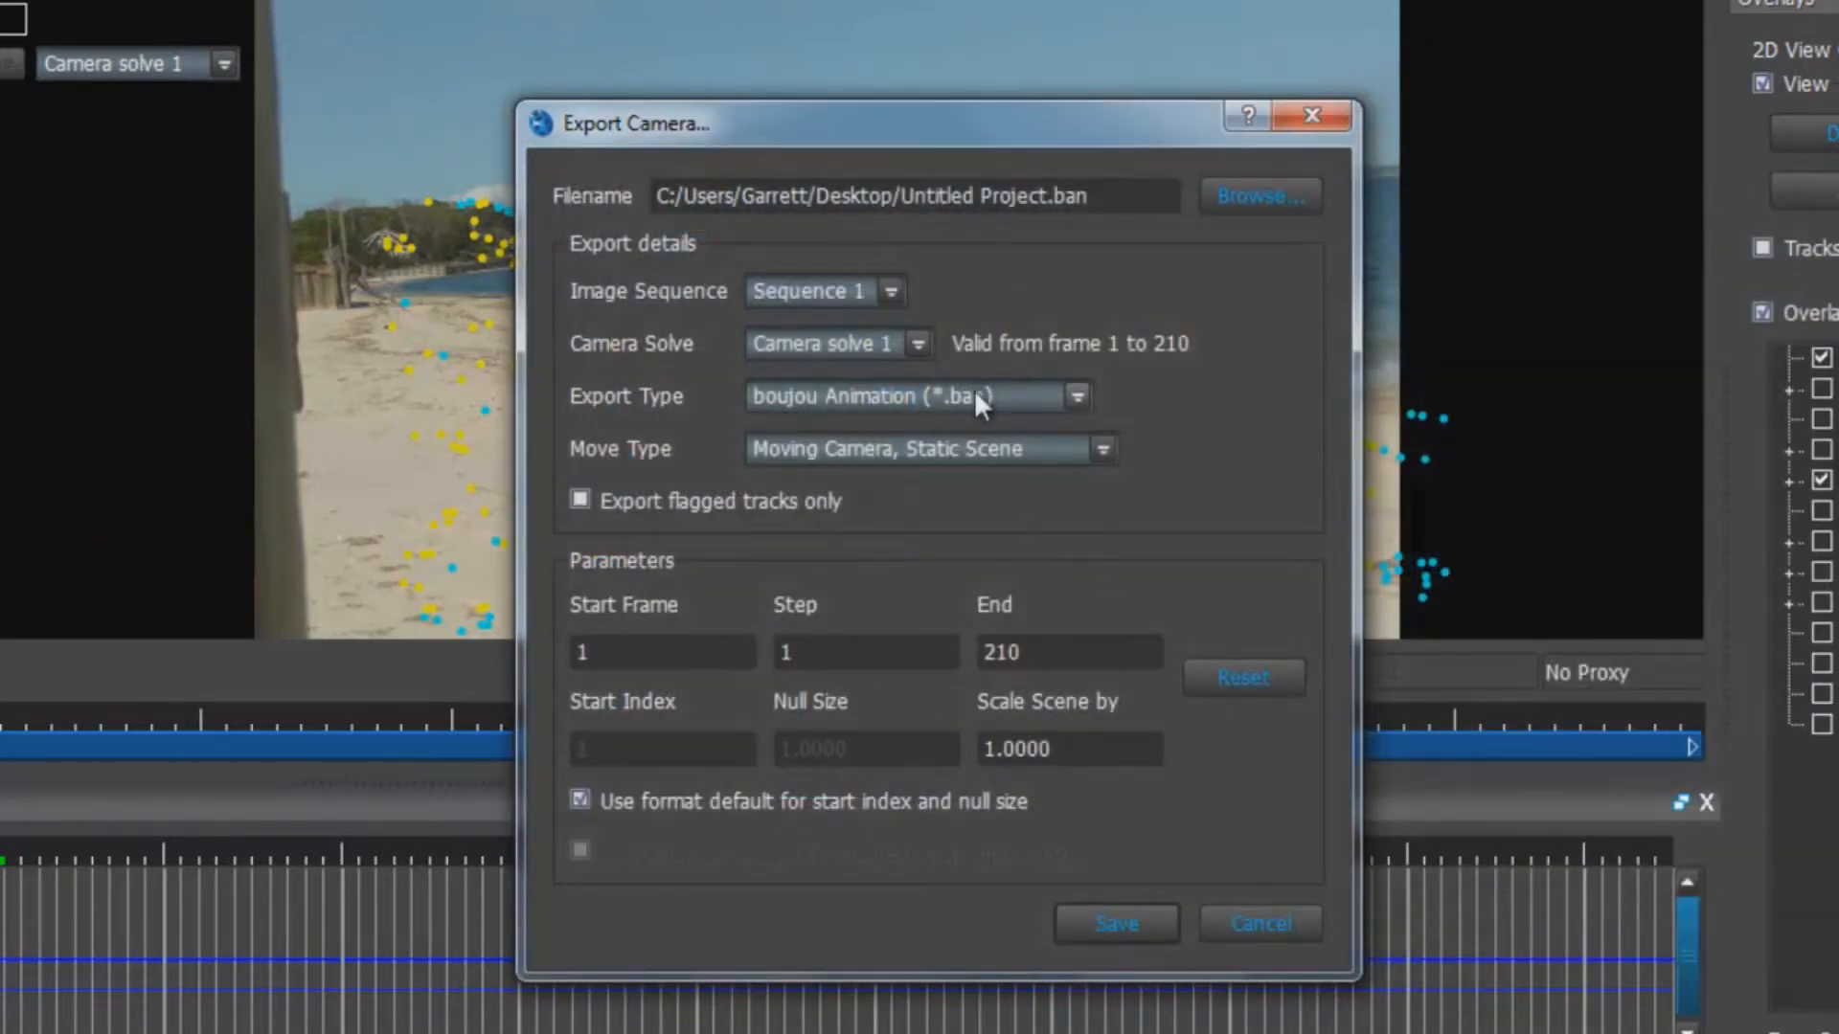
Export the camera solve as After Effects (Maya) (*.ma) with the scene scaled by 1000, overwriting the existing file
{"action": "left_click", "coordinate": [978, 402]}
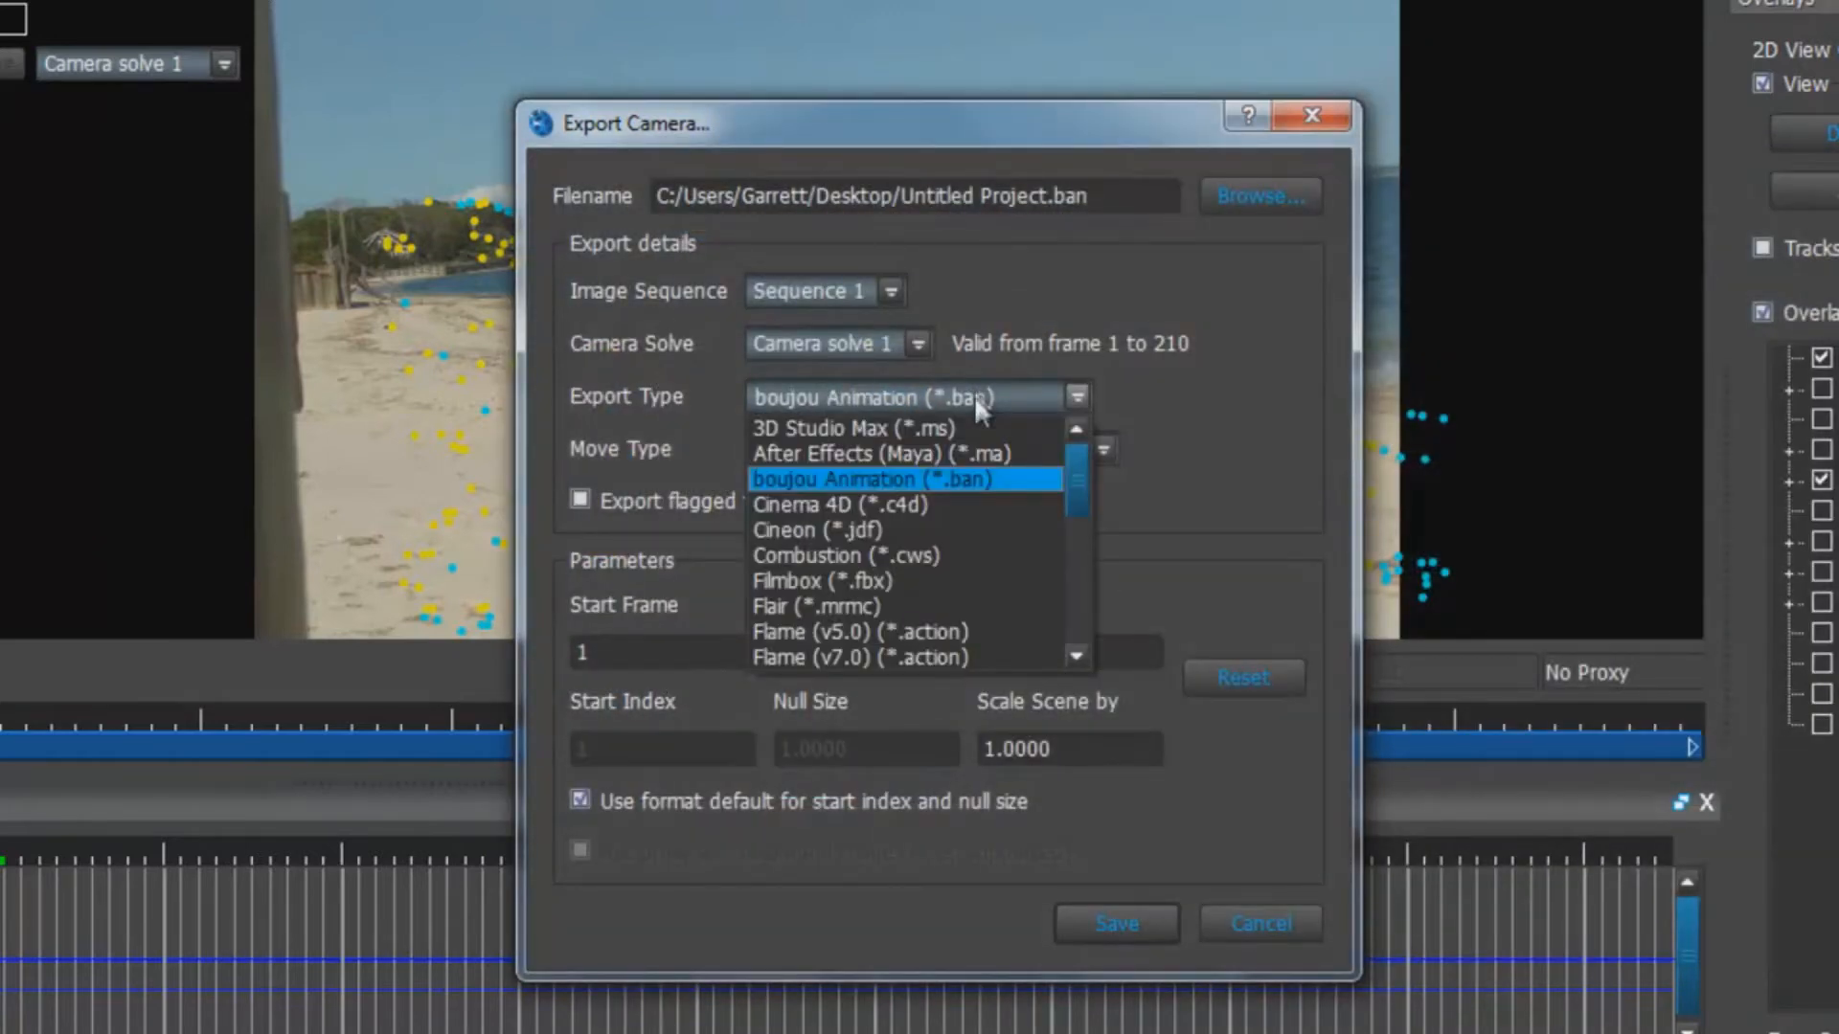
{"action": "left_click", "coordinate": [978, 456]}
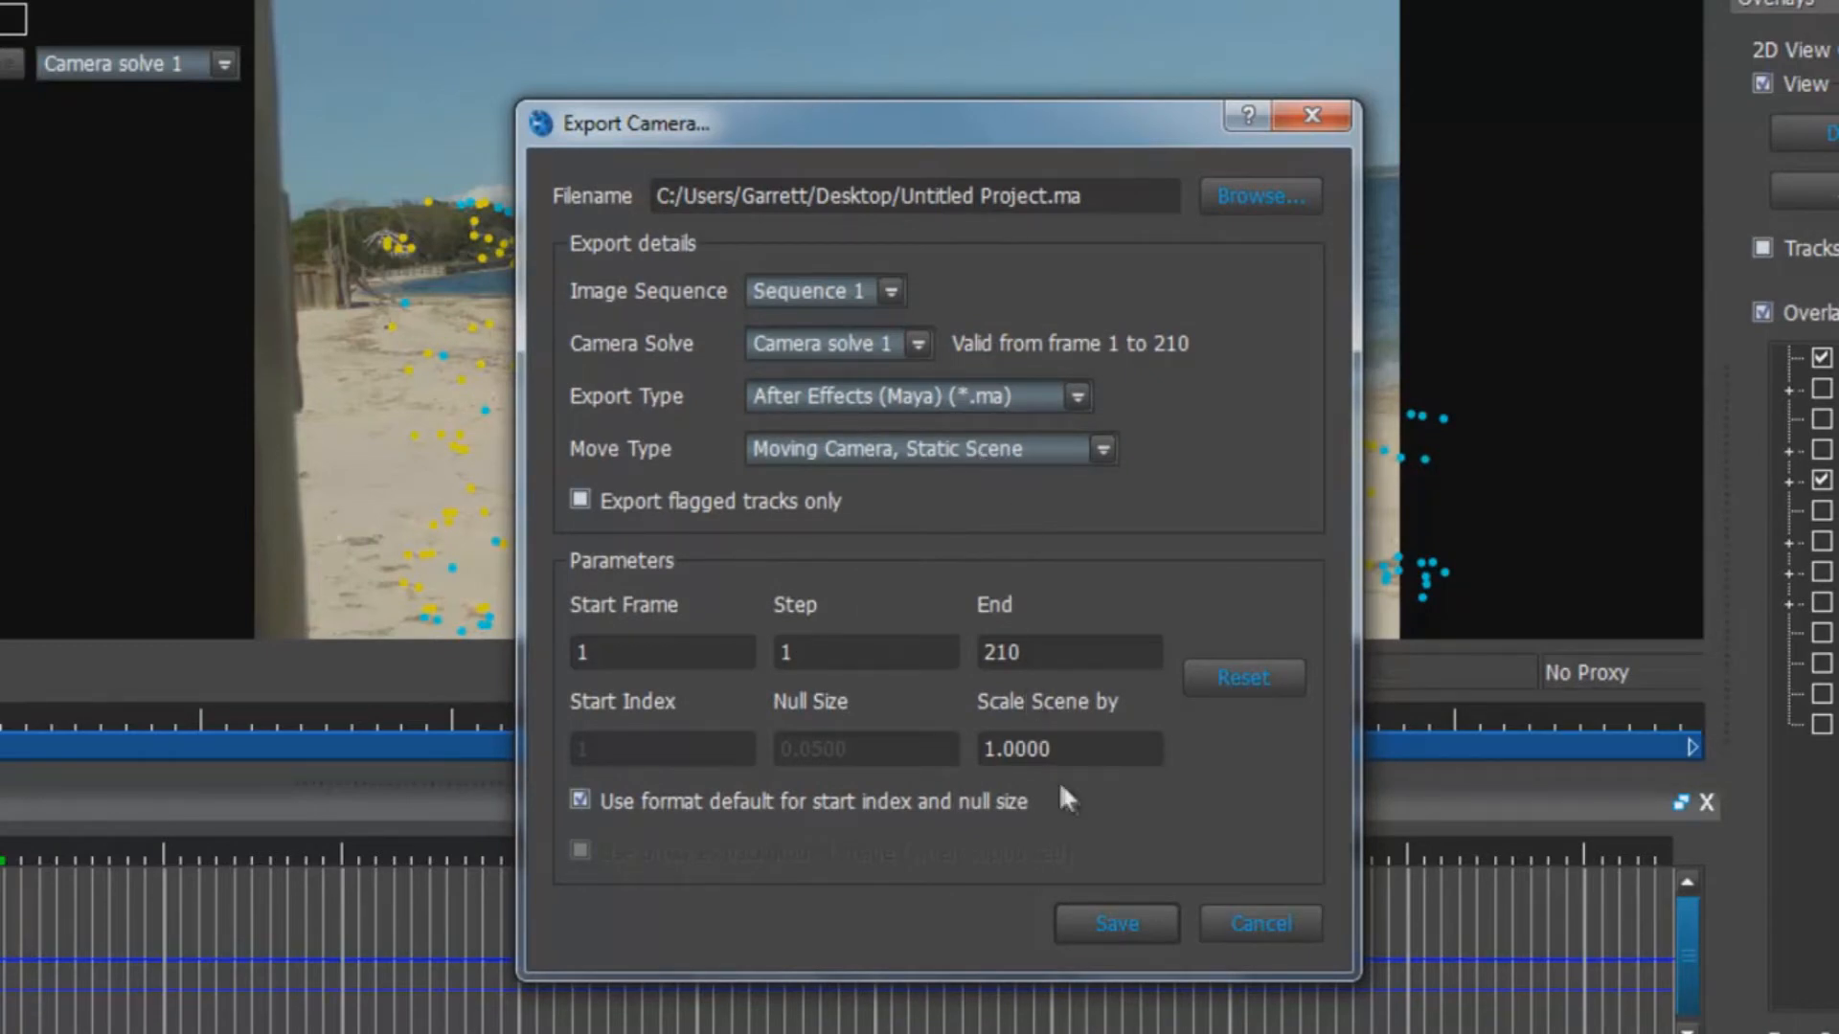
{"action": "left_click_drag", "start_coordinate": [1067, 756], "coordinate": [898, 767]}
{"action": "type", "text": "1000"}
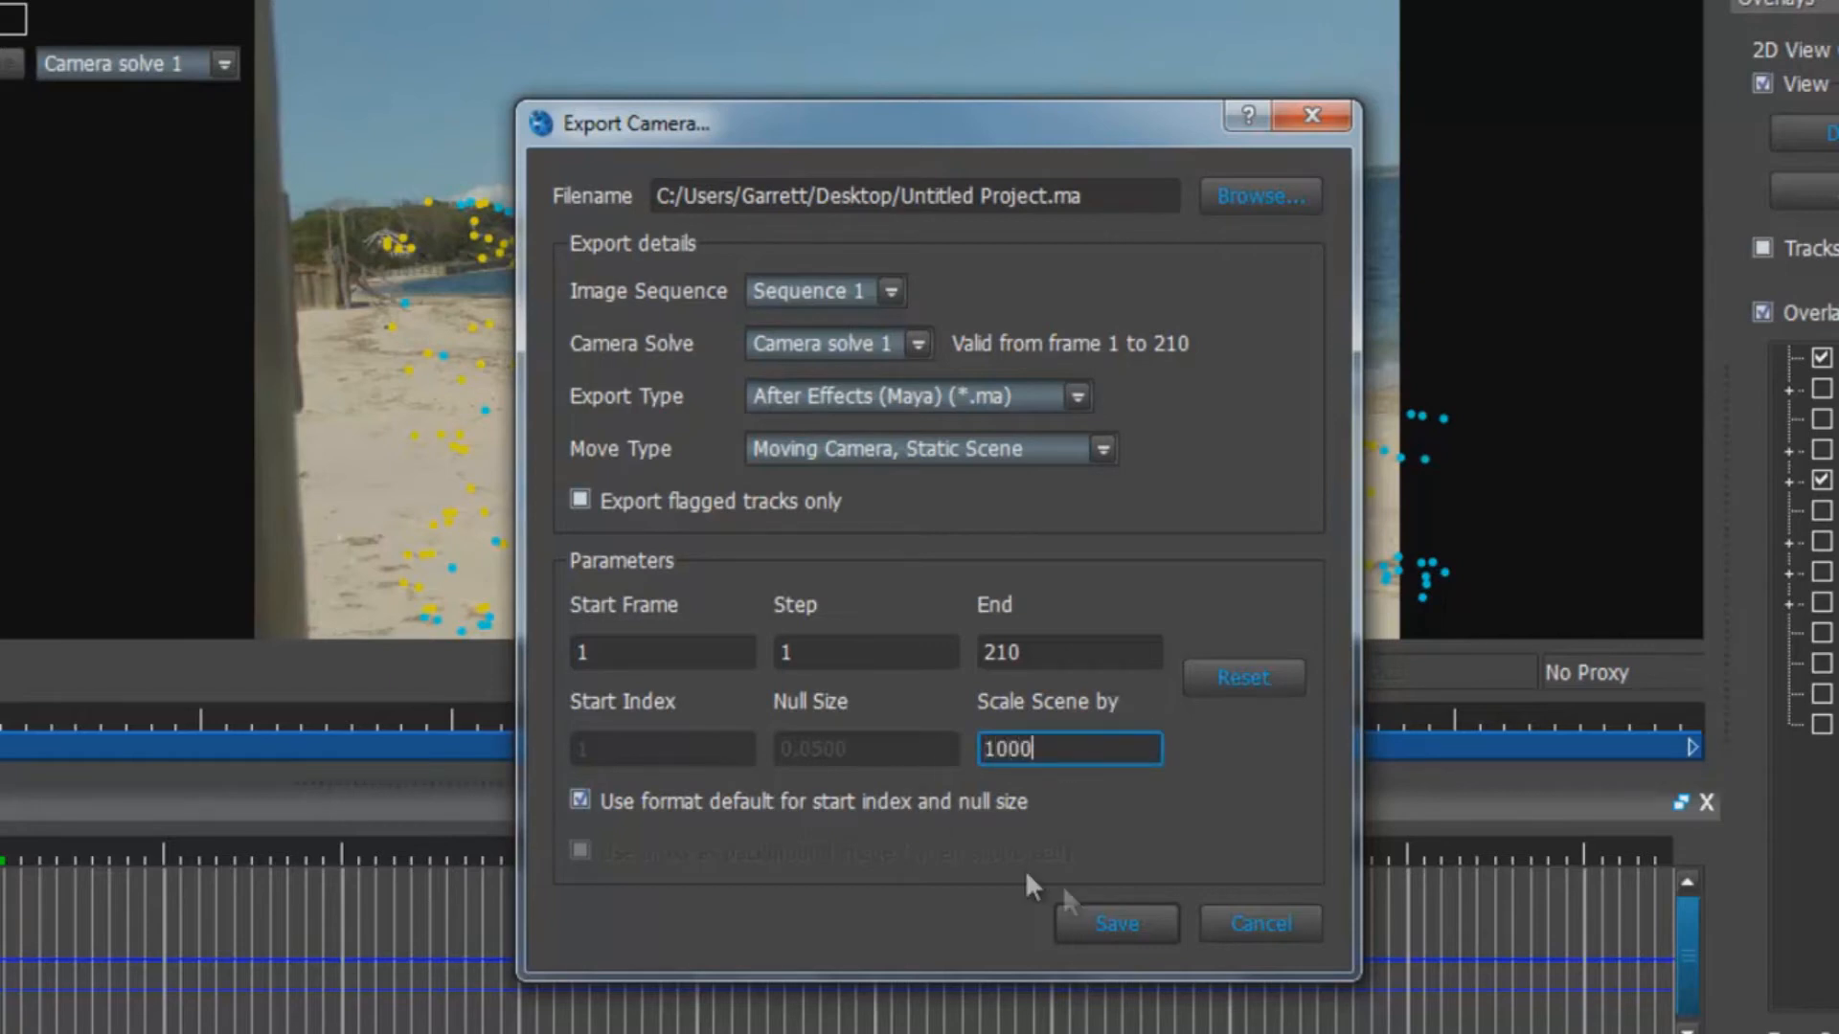
{"action": "left_click", "coordinate": [1128, 912]}
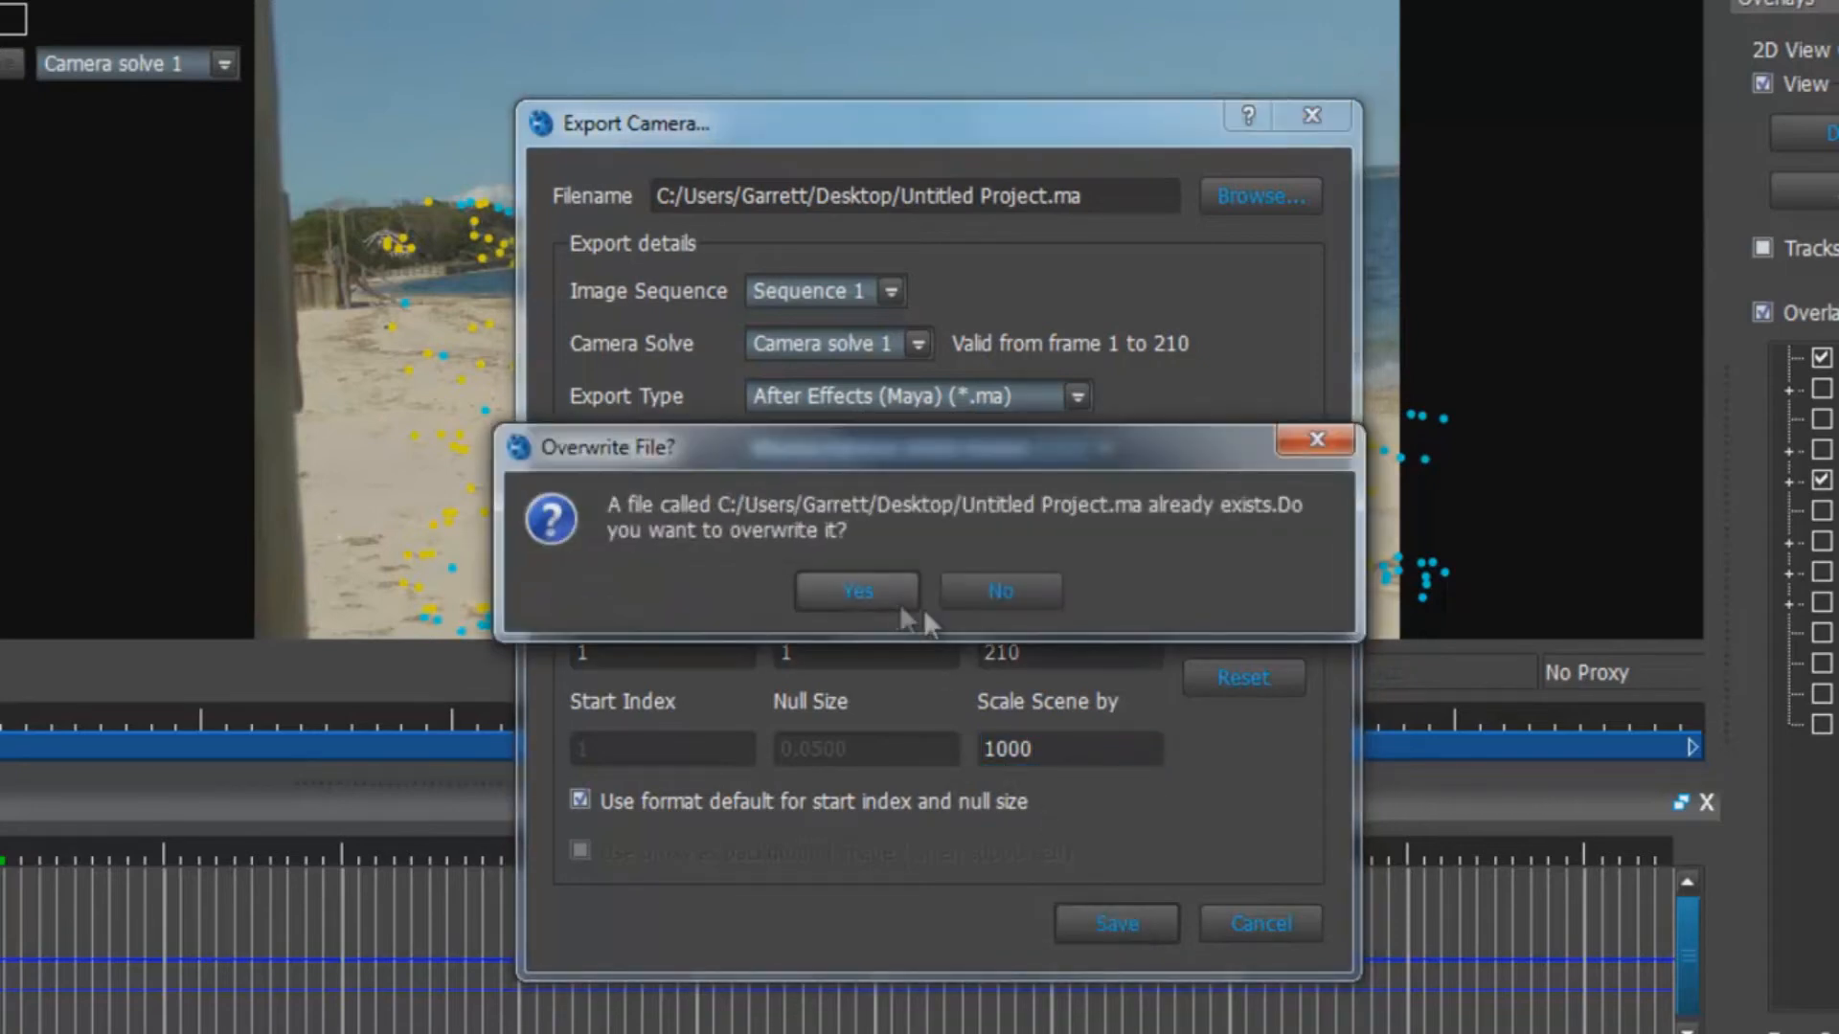
{"action": "left_click", "coordinate": [890, 599]}
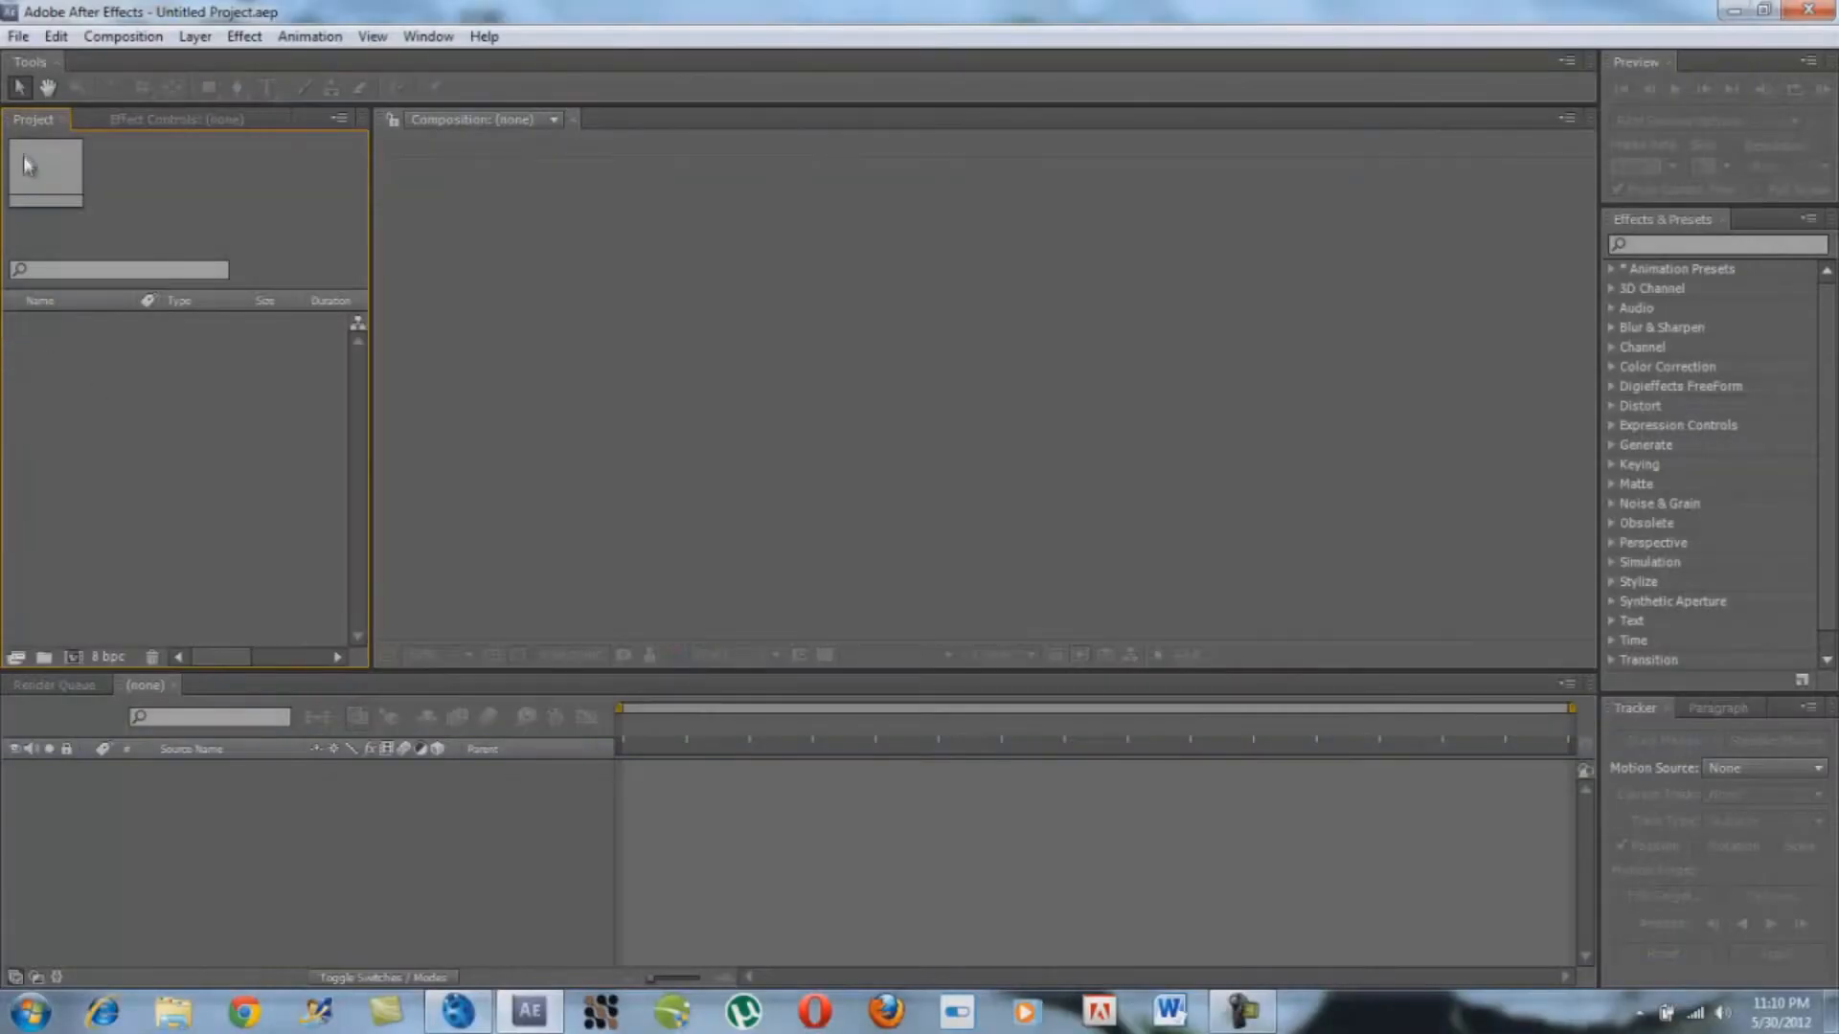
In After Effects, import FILE0004.MOV from the Test Shots folder as footage
{"action": "right_click", "coordinate": [111, 377]}
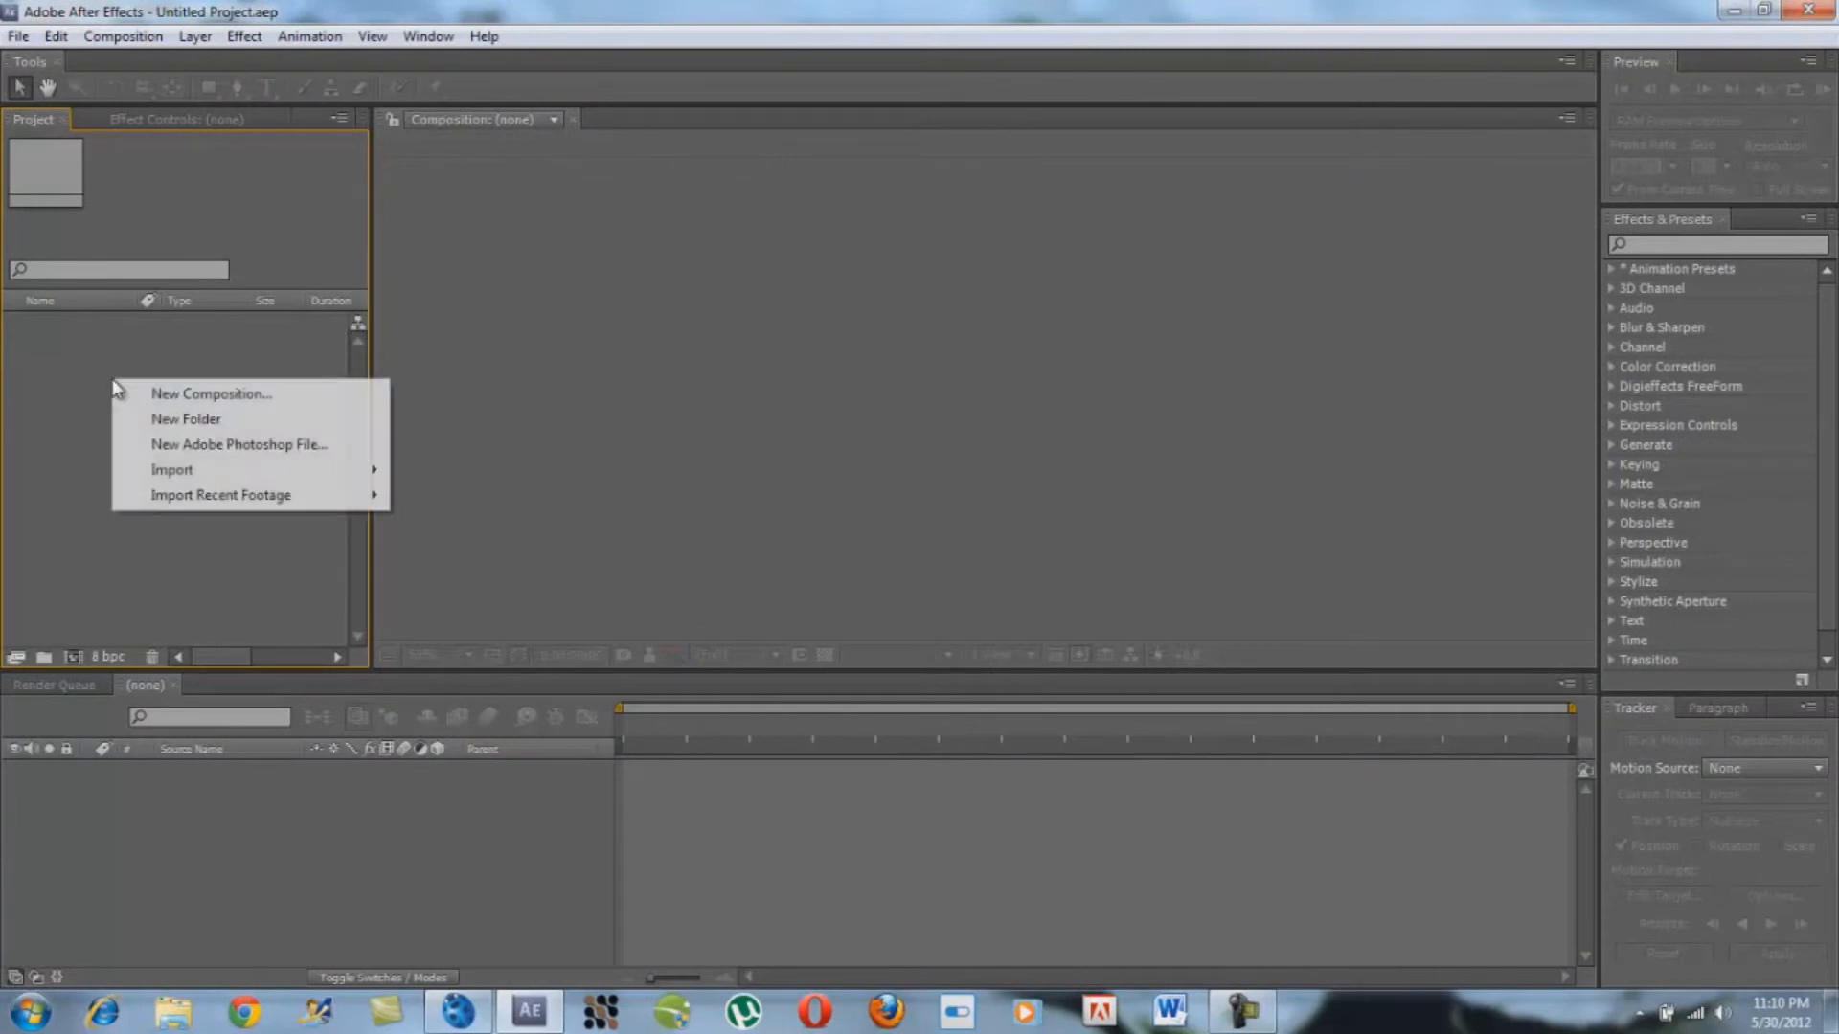
{"action": "mouse_move", "coordinate": [364, 470]}
{"action": "left_click", "coordinate": [420, 478]}
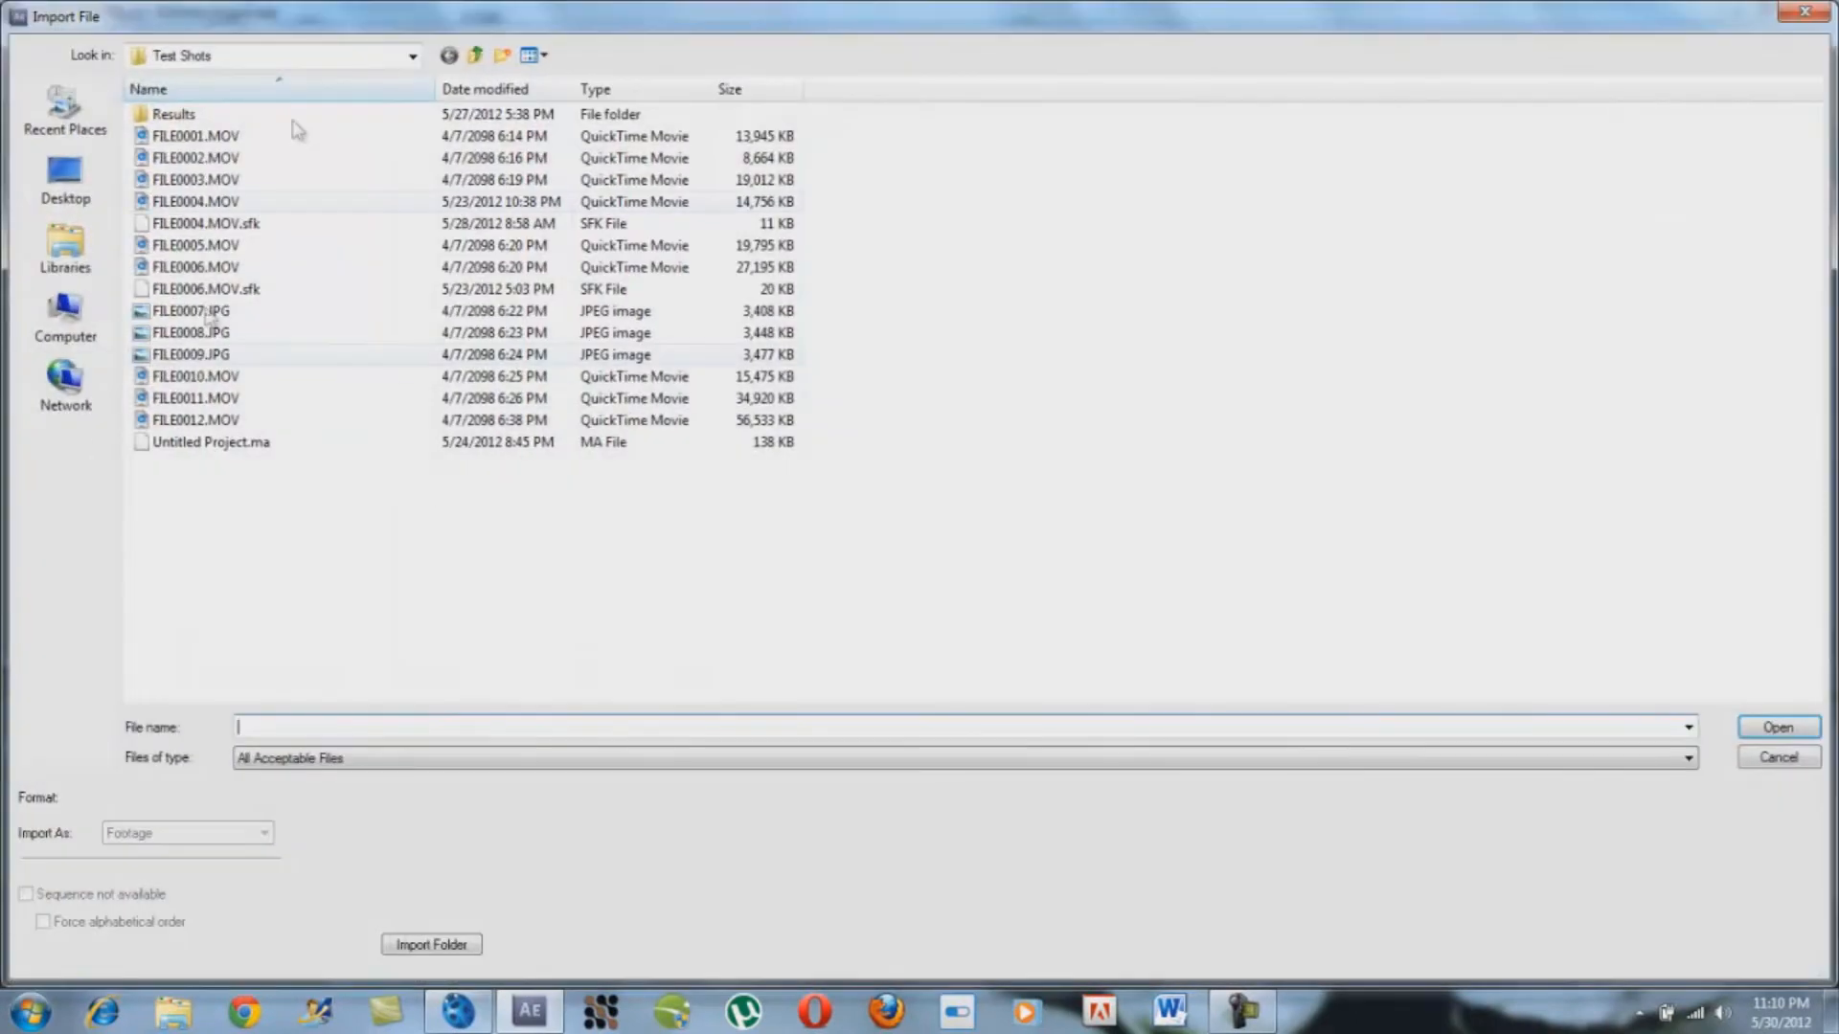
{"action": "left_click", "coordinate": [222, 202]}
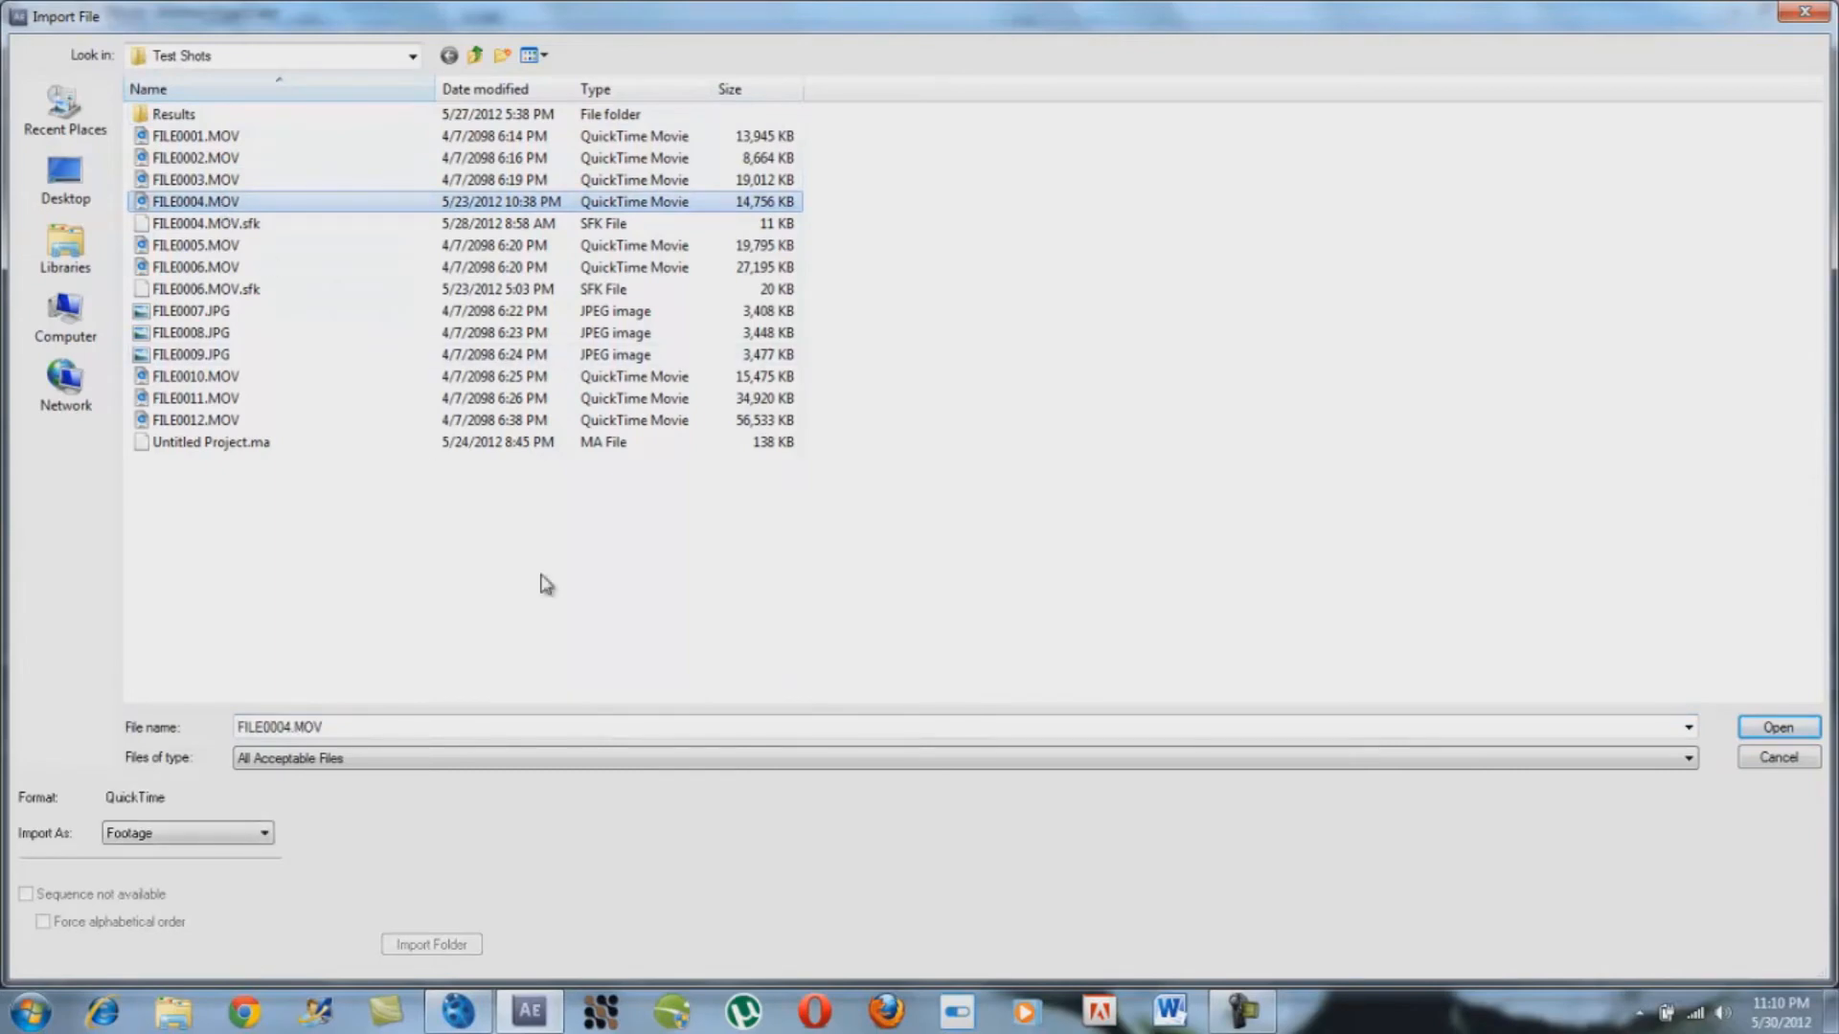
{"action": "left_click", "coordinate": [1791, 730]}
Import Untitled Project.ma from the Desktop and open its Untitled Project composition
{"action": "right_click", "coordinate": [197, 462]}
{"action": "mouse_move", "coordinate": [402, 555]}
{"action": "left_click", "coordinate": [517, 553]}
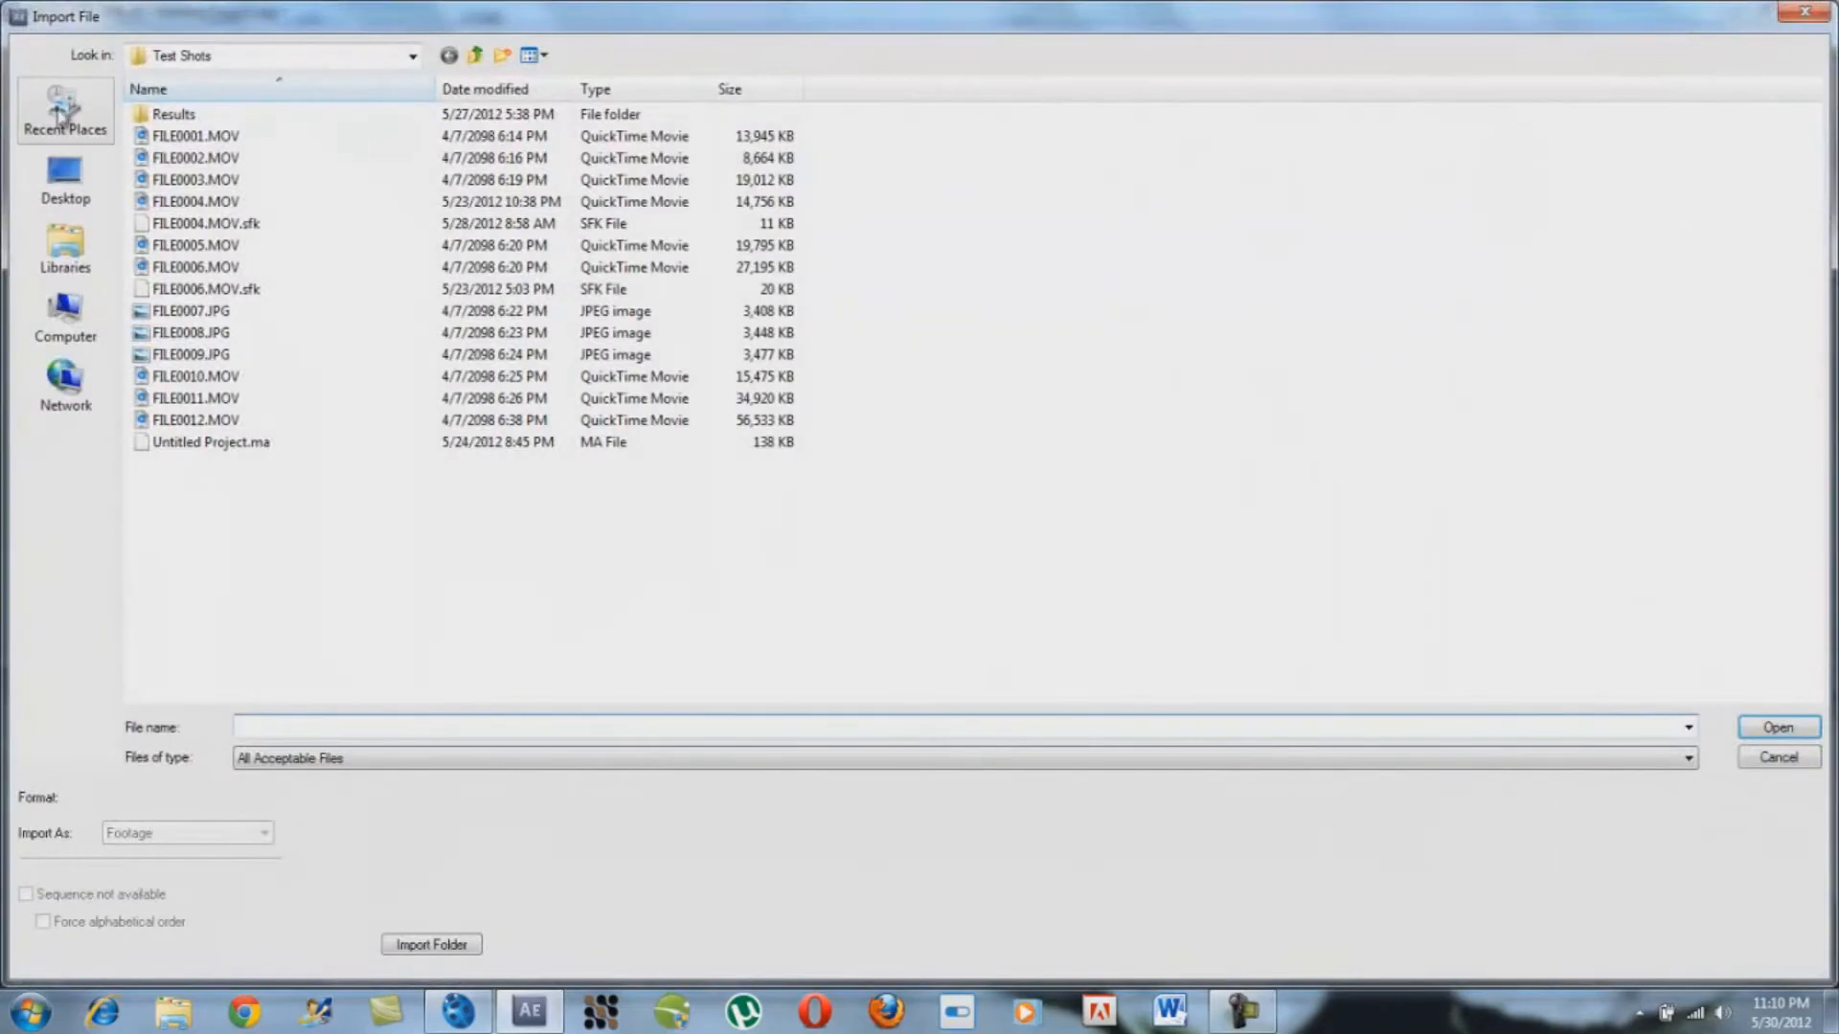
{"action": "left_click", "coordinate": [65, 180]}
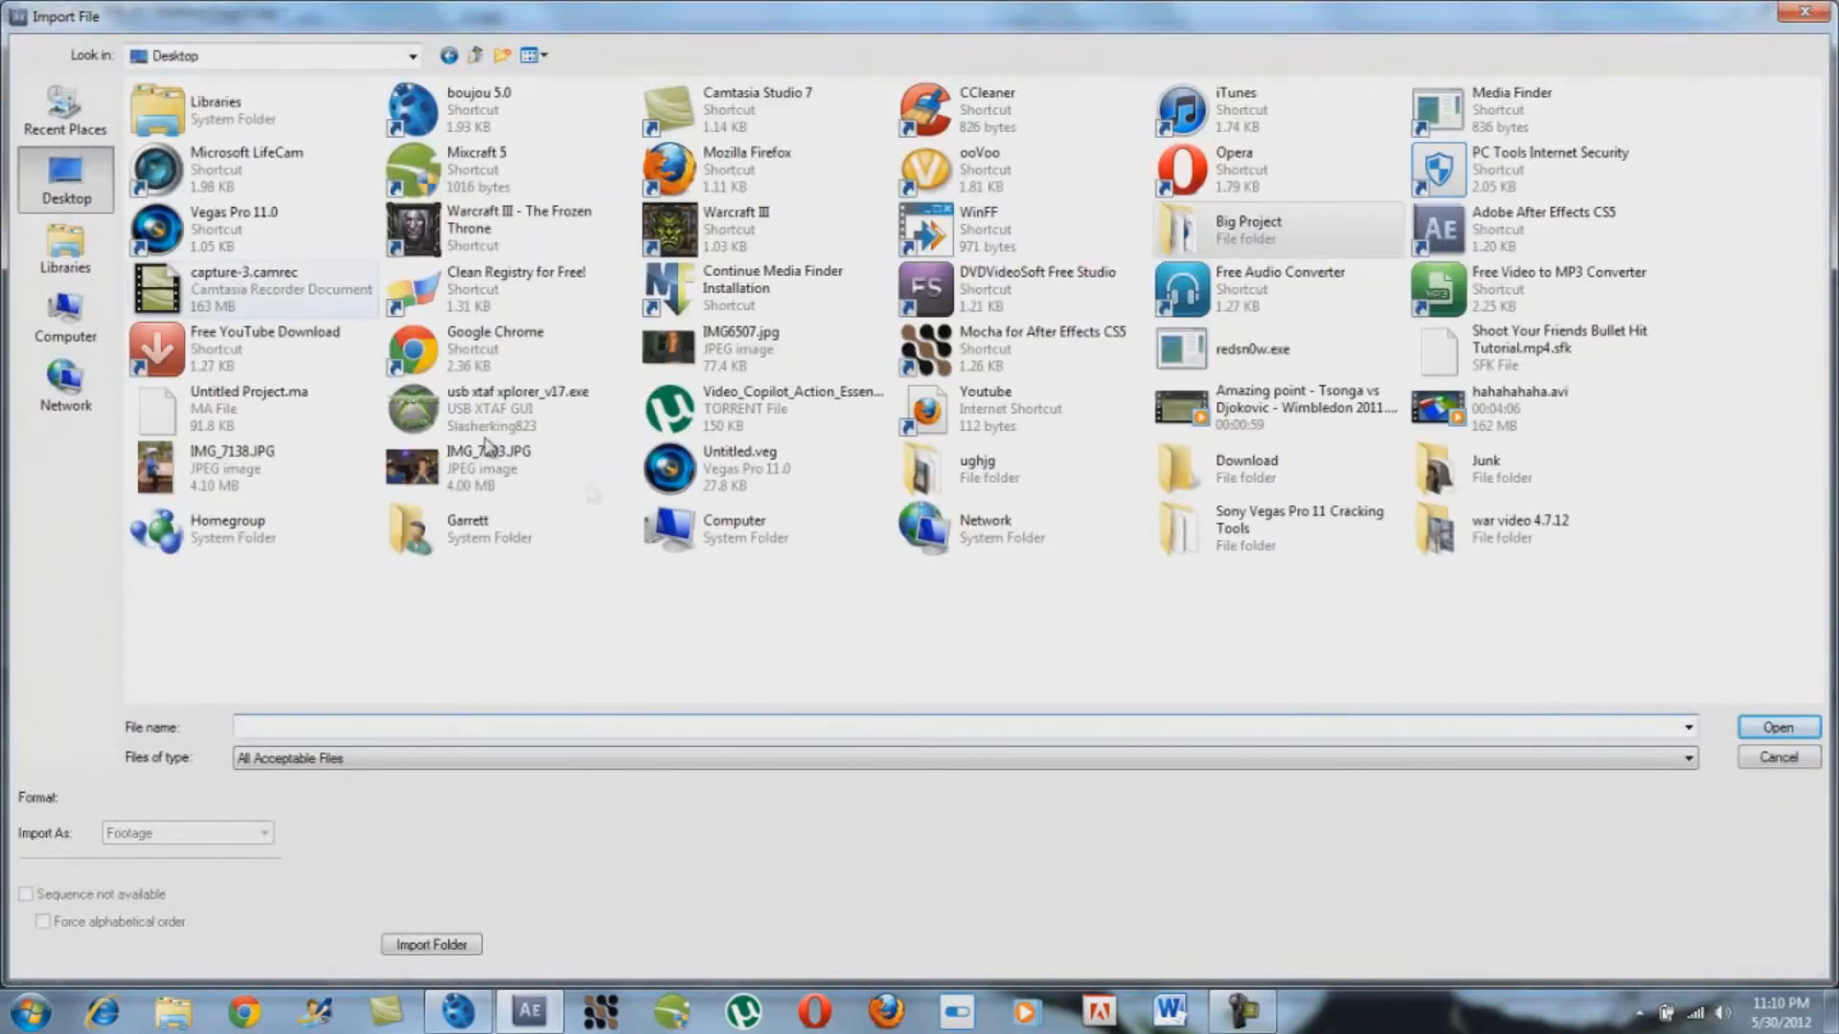
{"action": "left_click", "coordinate": [244, 403]}
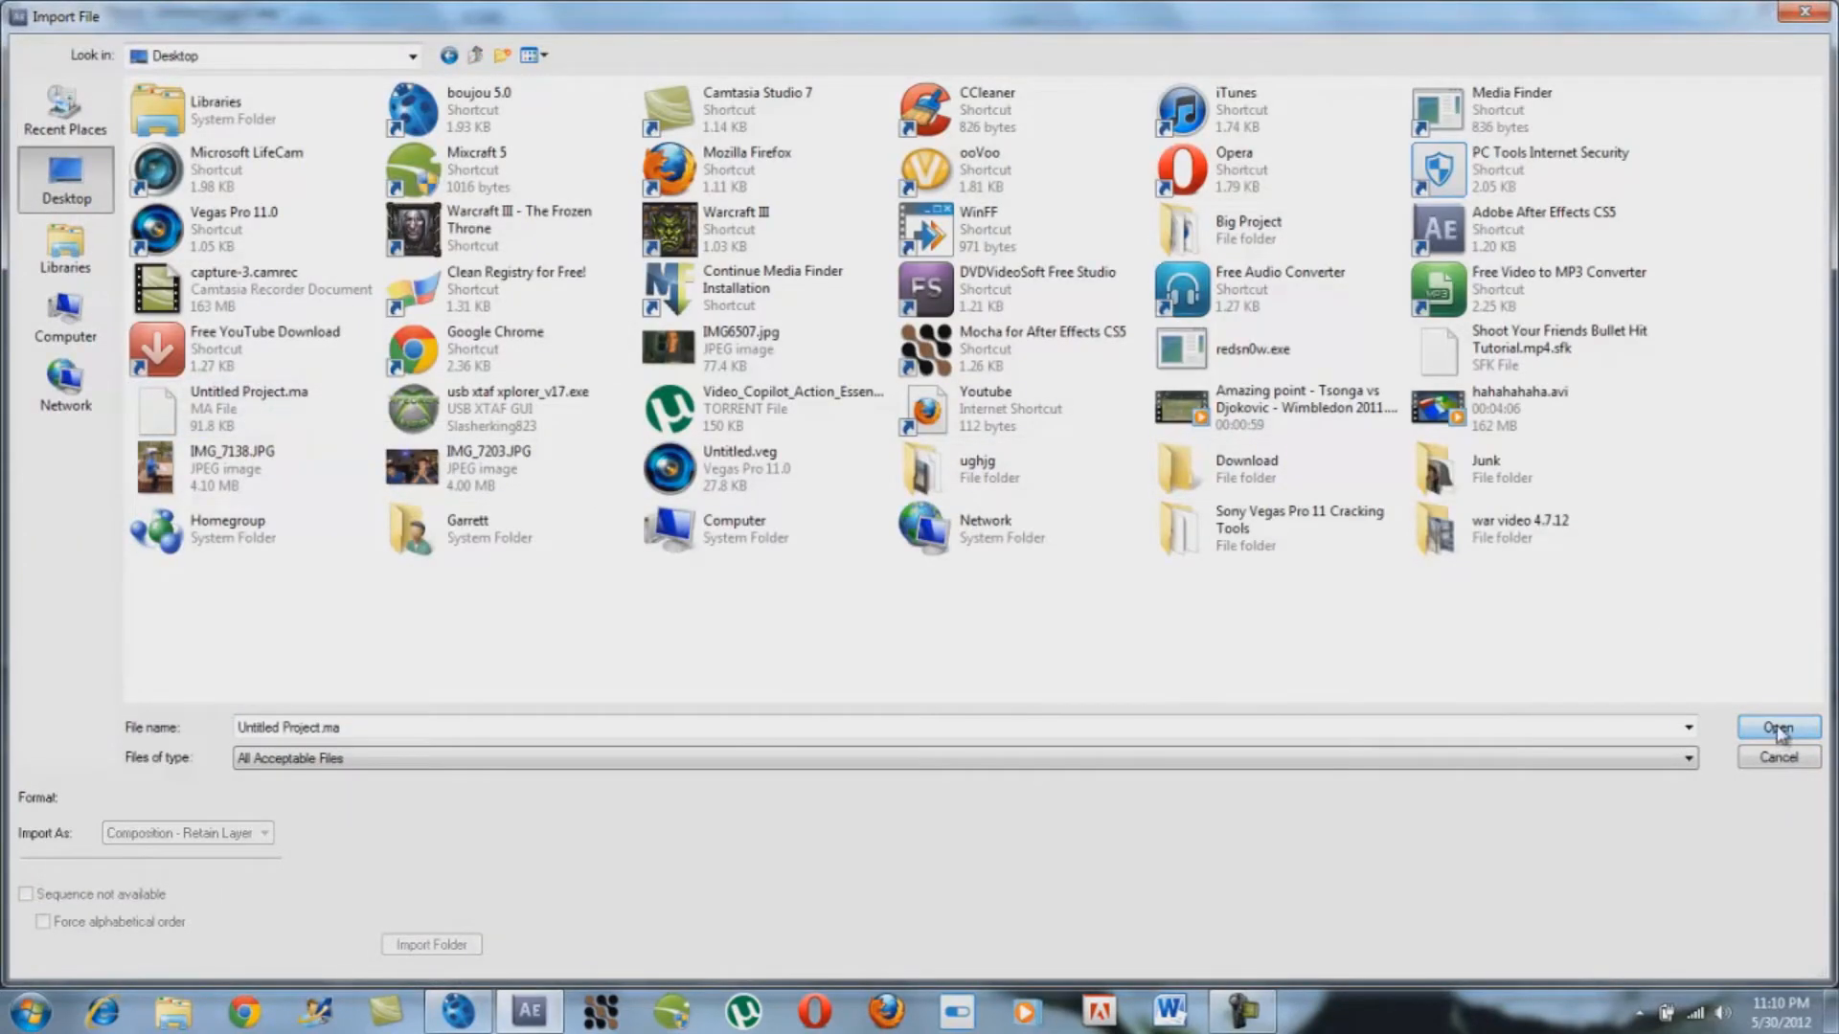
{"action": "left_click", "coordinate": [1777, 728]}
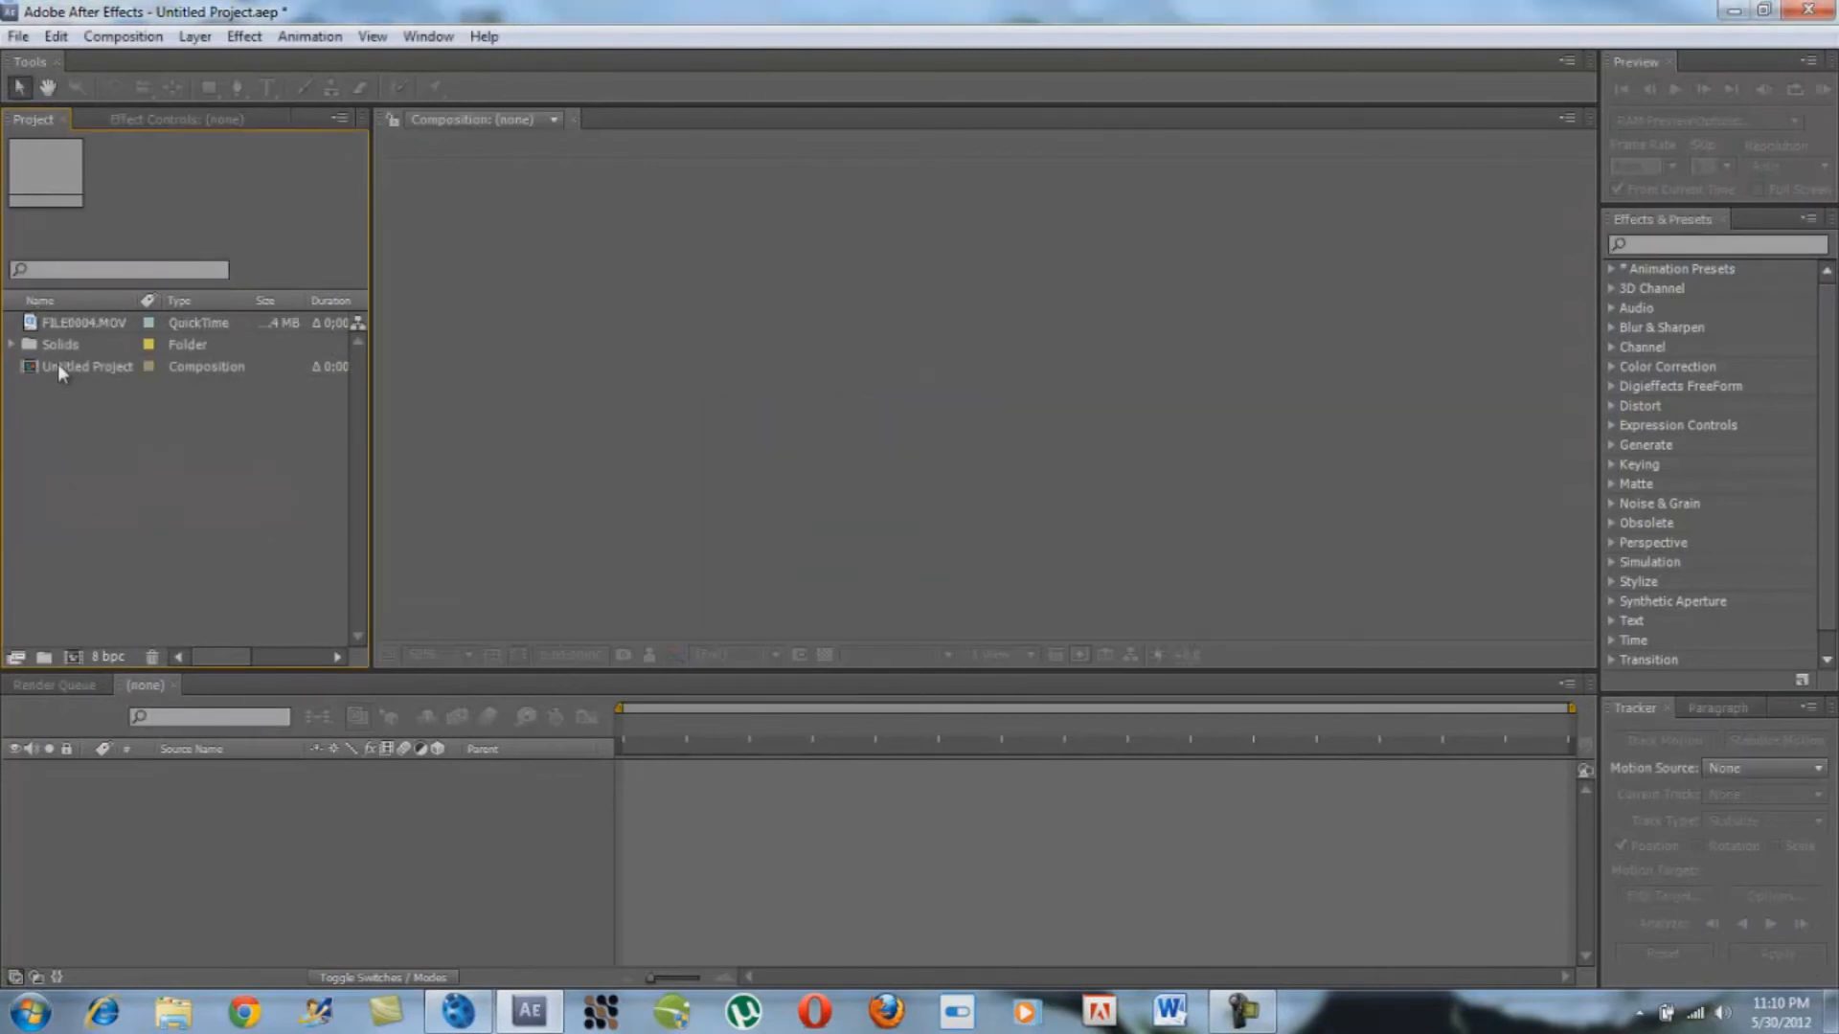
{"action": "double_click", "coordinate": [58, 367]}
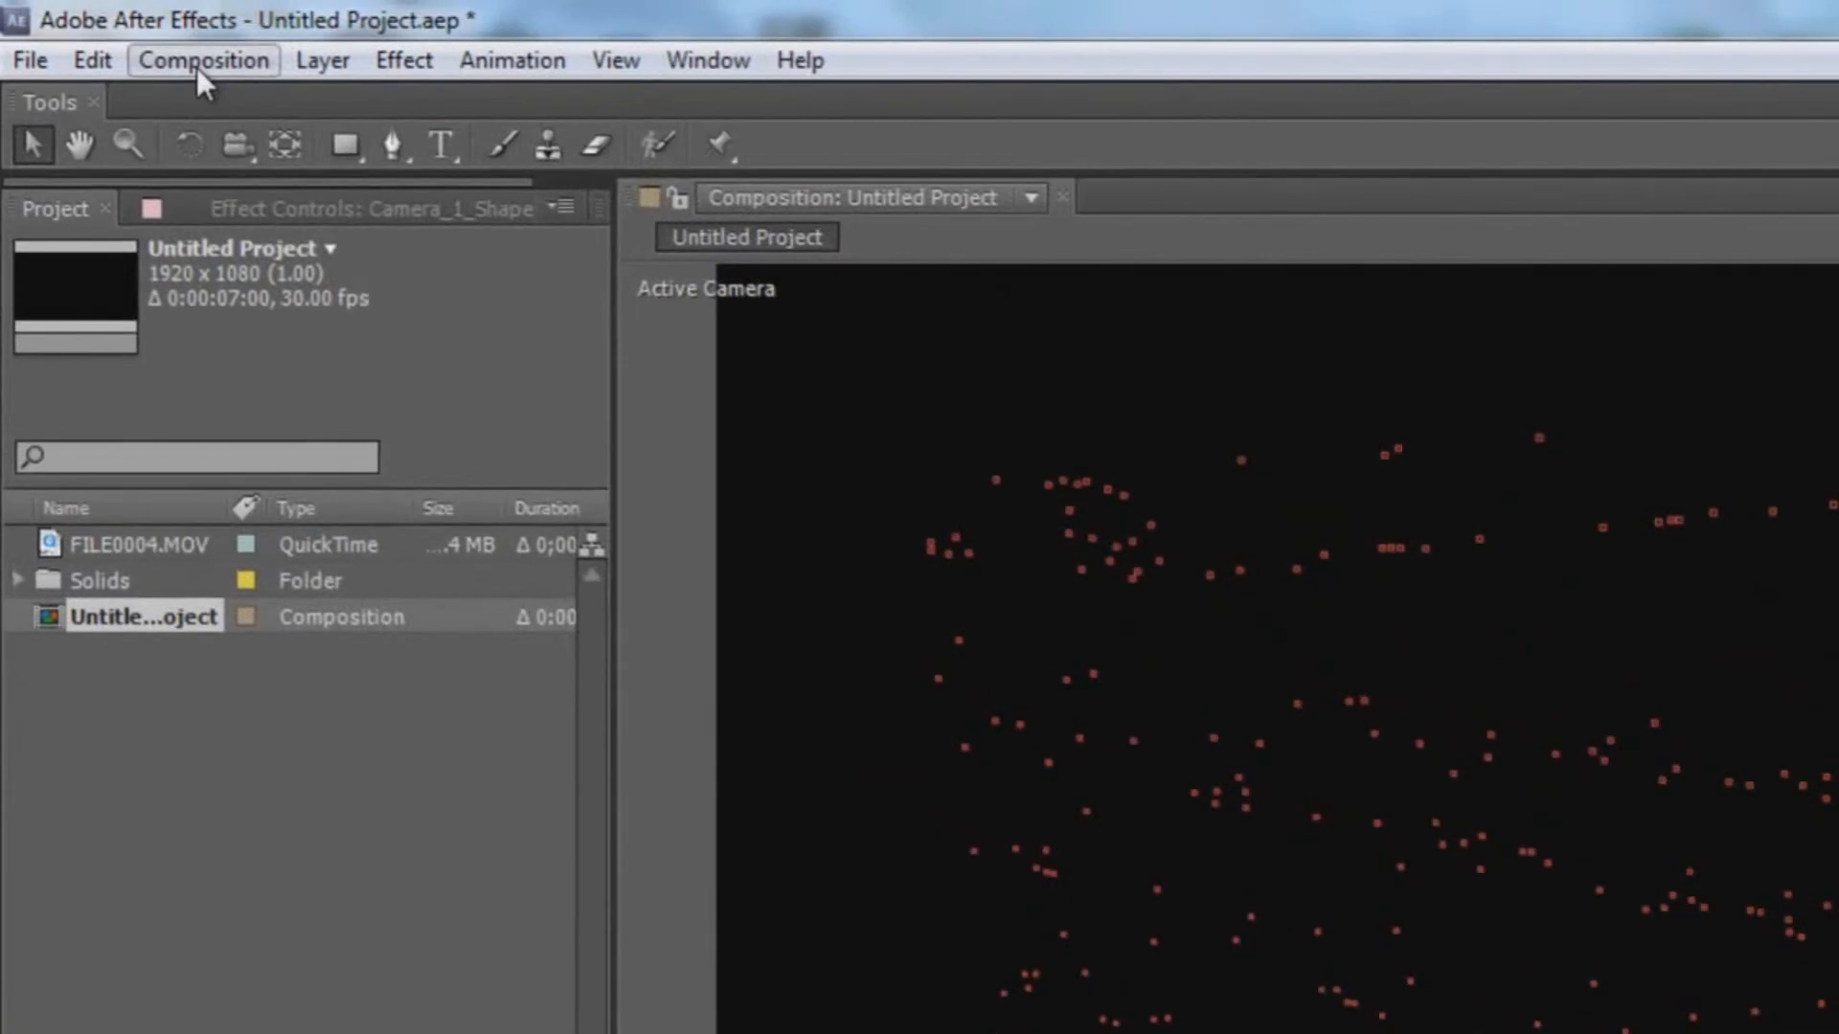
Set the Untitled Project composition's frame rate to 29.97 frames per second
{"action": "left_click", "coordinate": [197, 67]}
{"action": "left_click", "coordinate": [217, 157]}
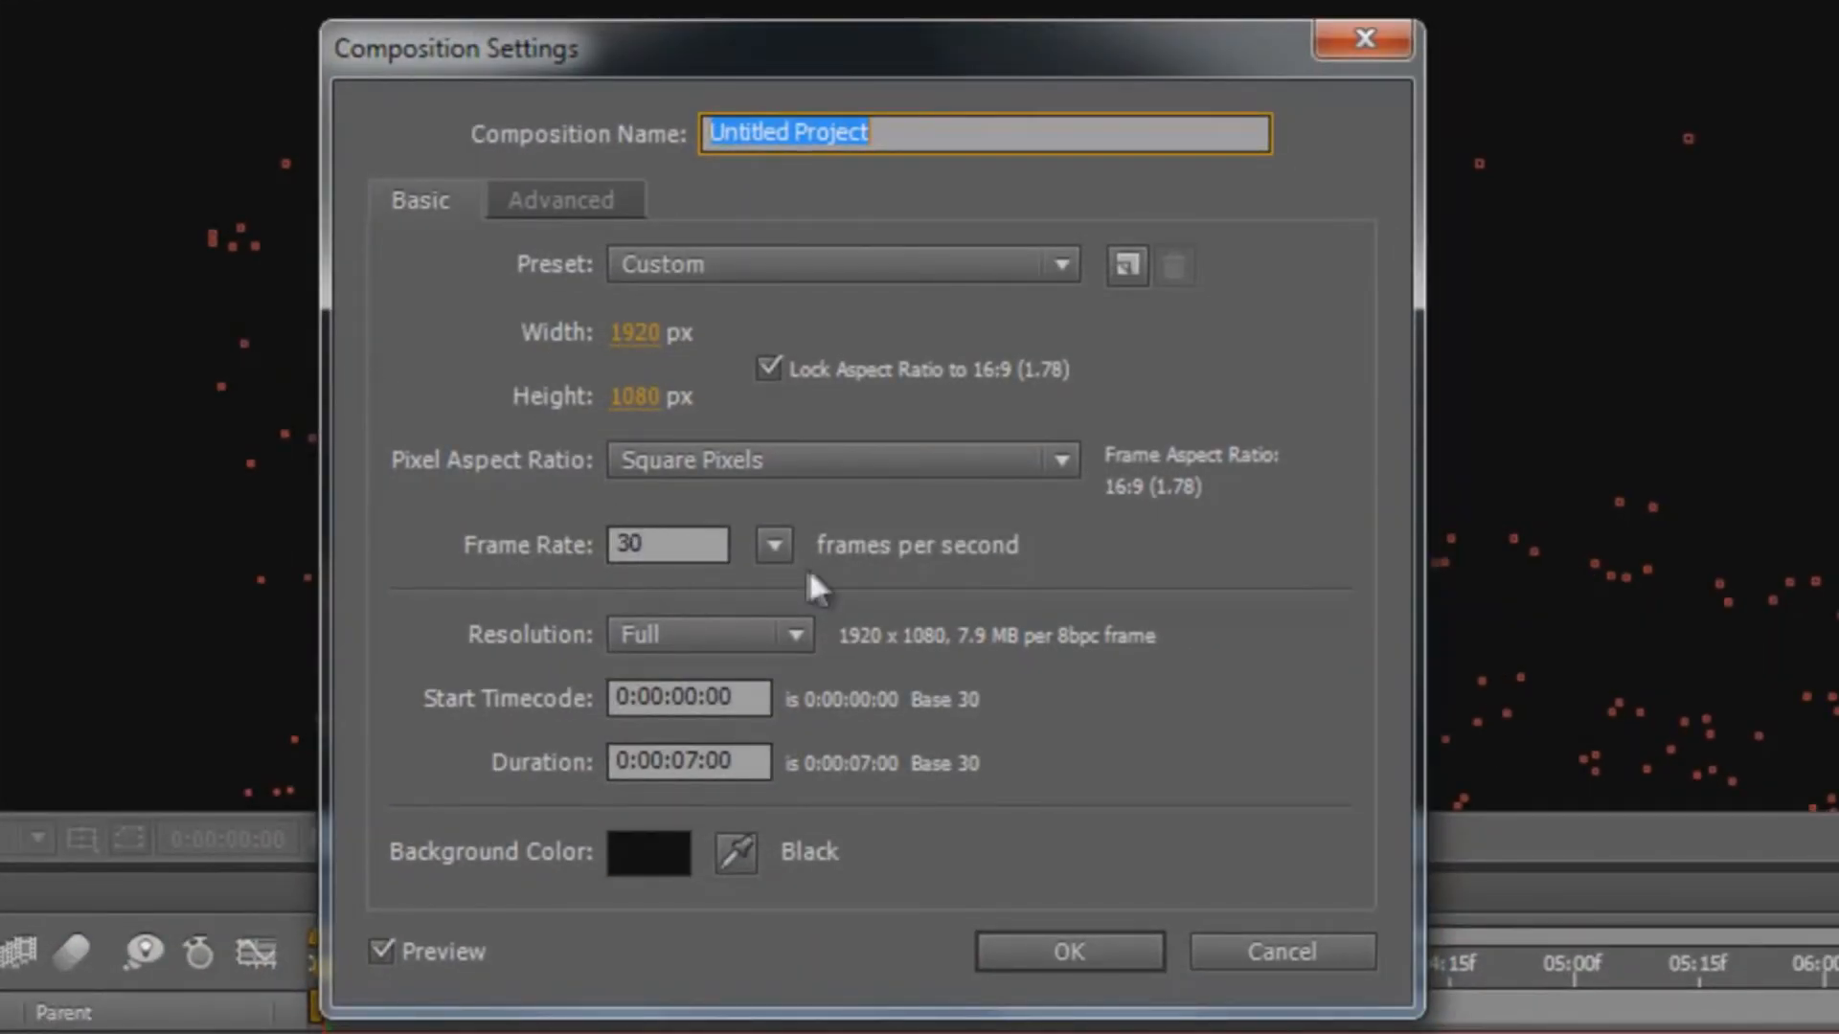
{"action": "left_click", "coordinate": [774, 544]}
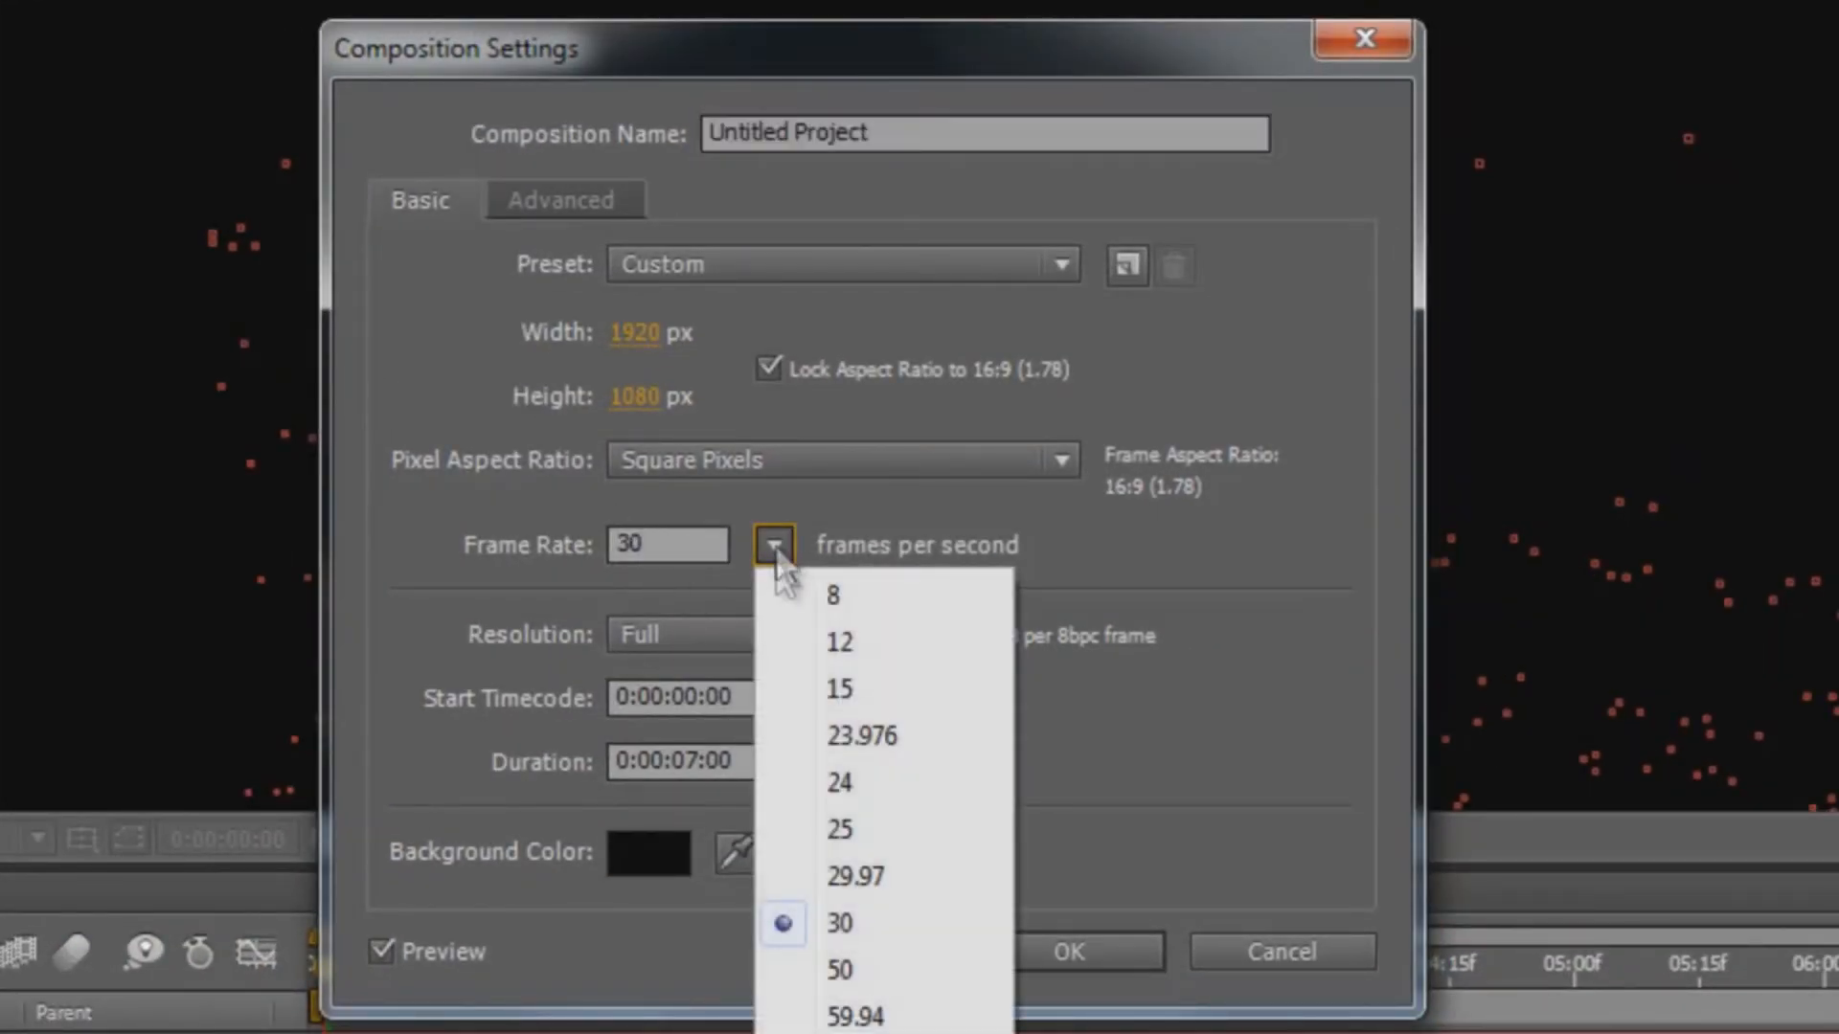
{"action": "left_click", "coordinate": [896, 875]}
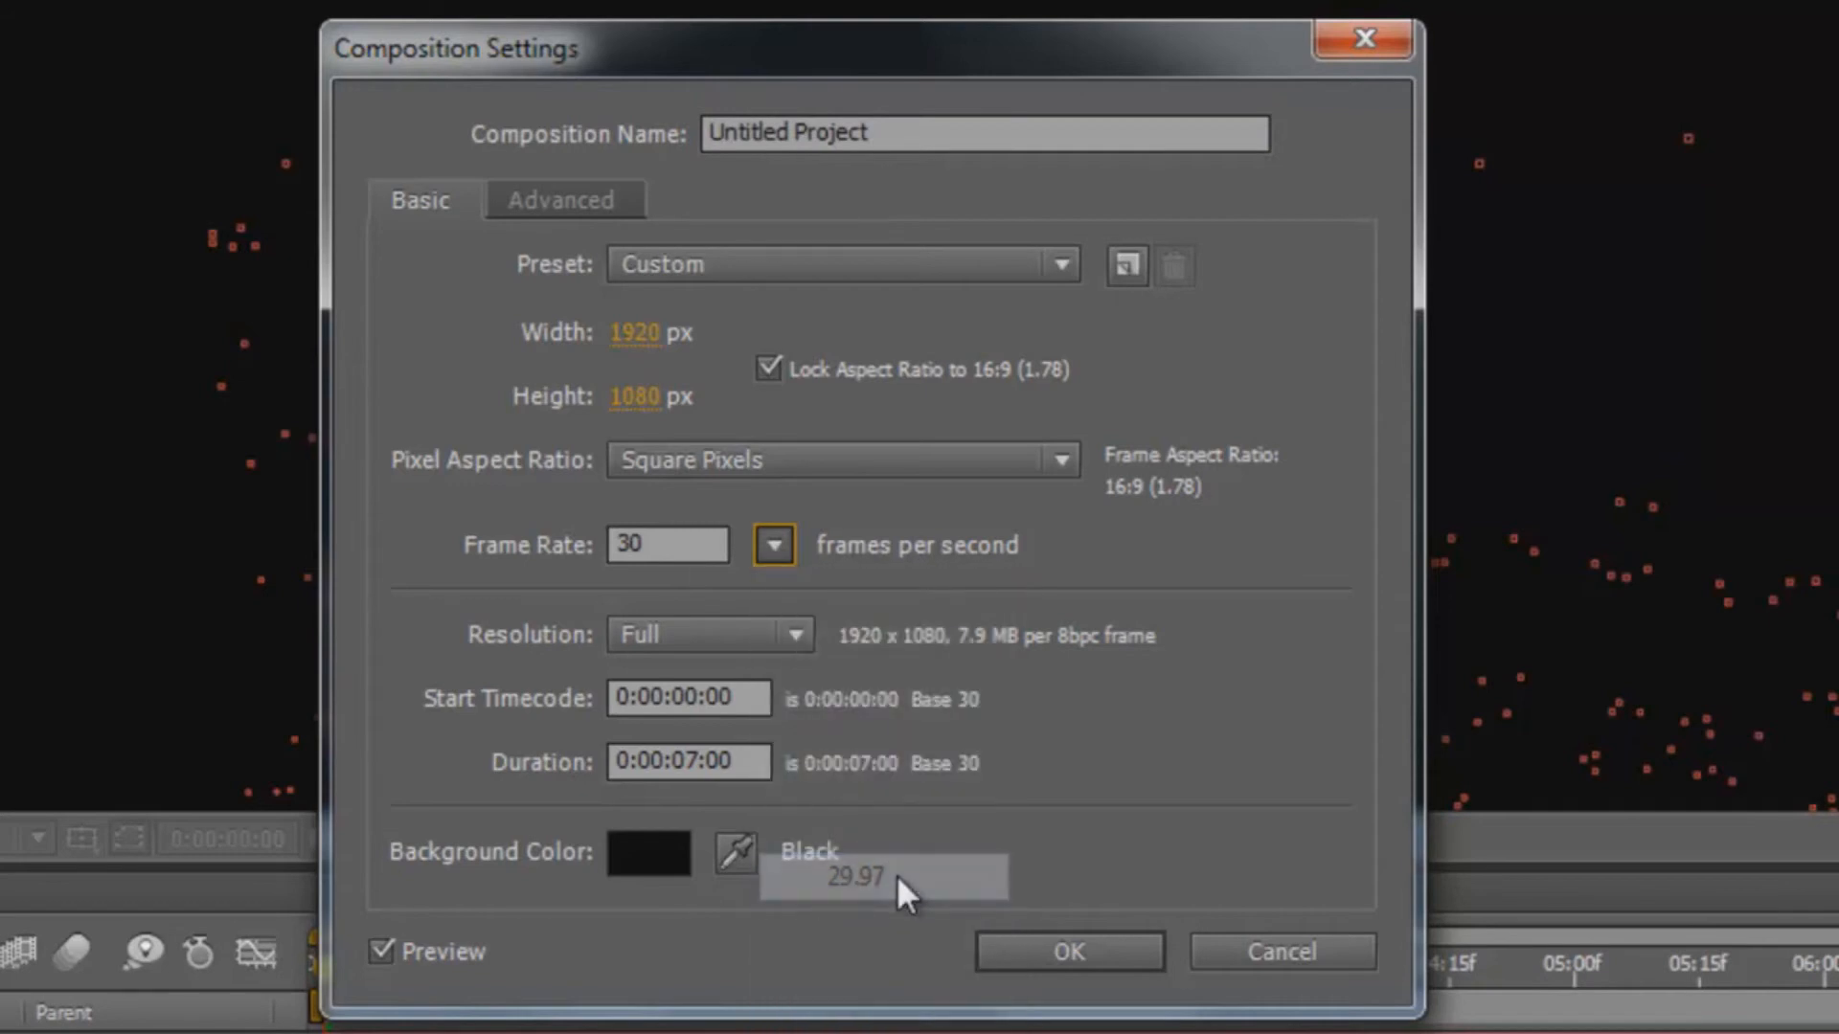
{"action": "left_click", "coordinate": [1033, 948]}
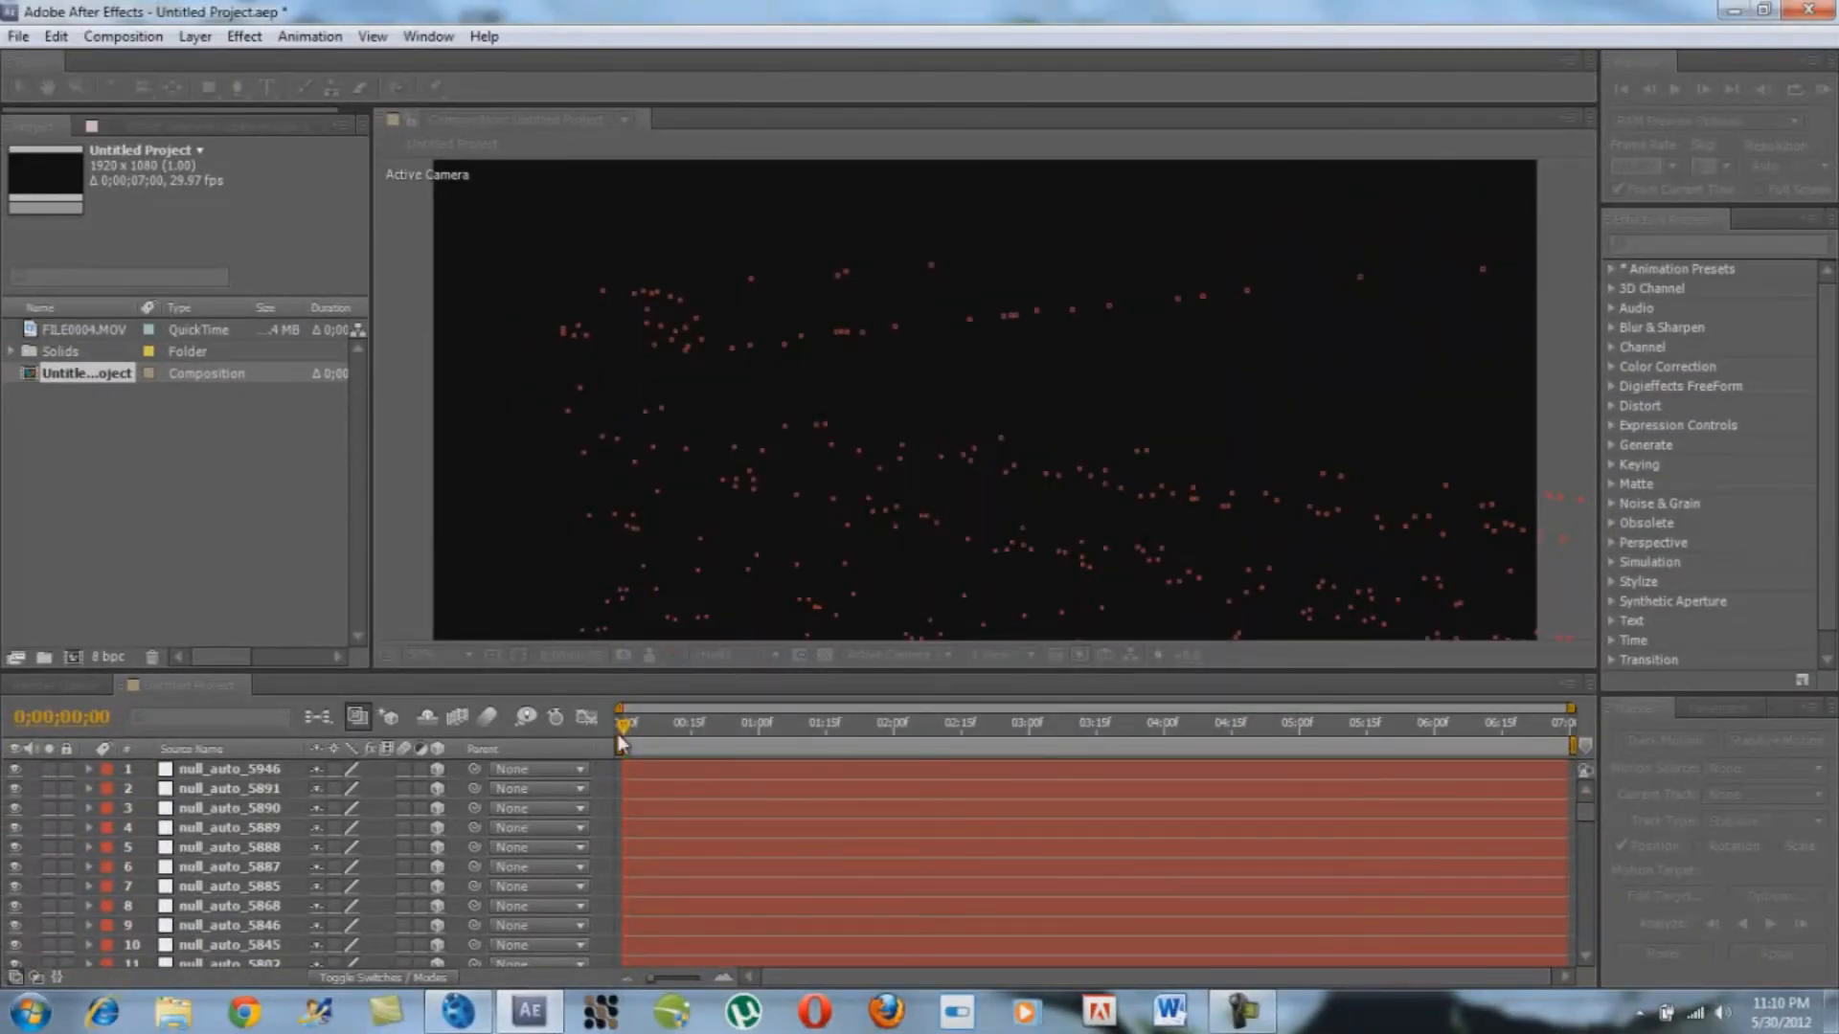
Add FILE0004.MOV as the top layer at the composition's start, preview the track in RAM and return to the first frame
{"action": "left_click_drag", "start_coordinate": [623, 766], "coordinate": [622, 768]}
{"action": "key", "text": "KP_0"}
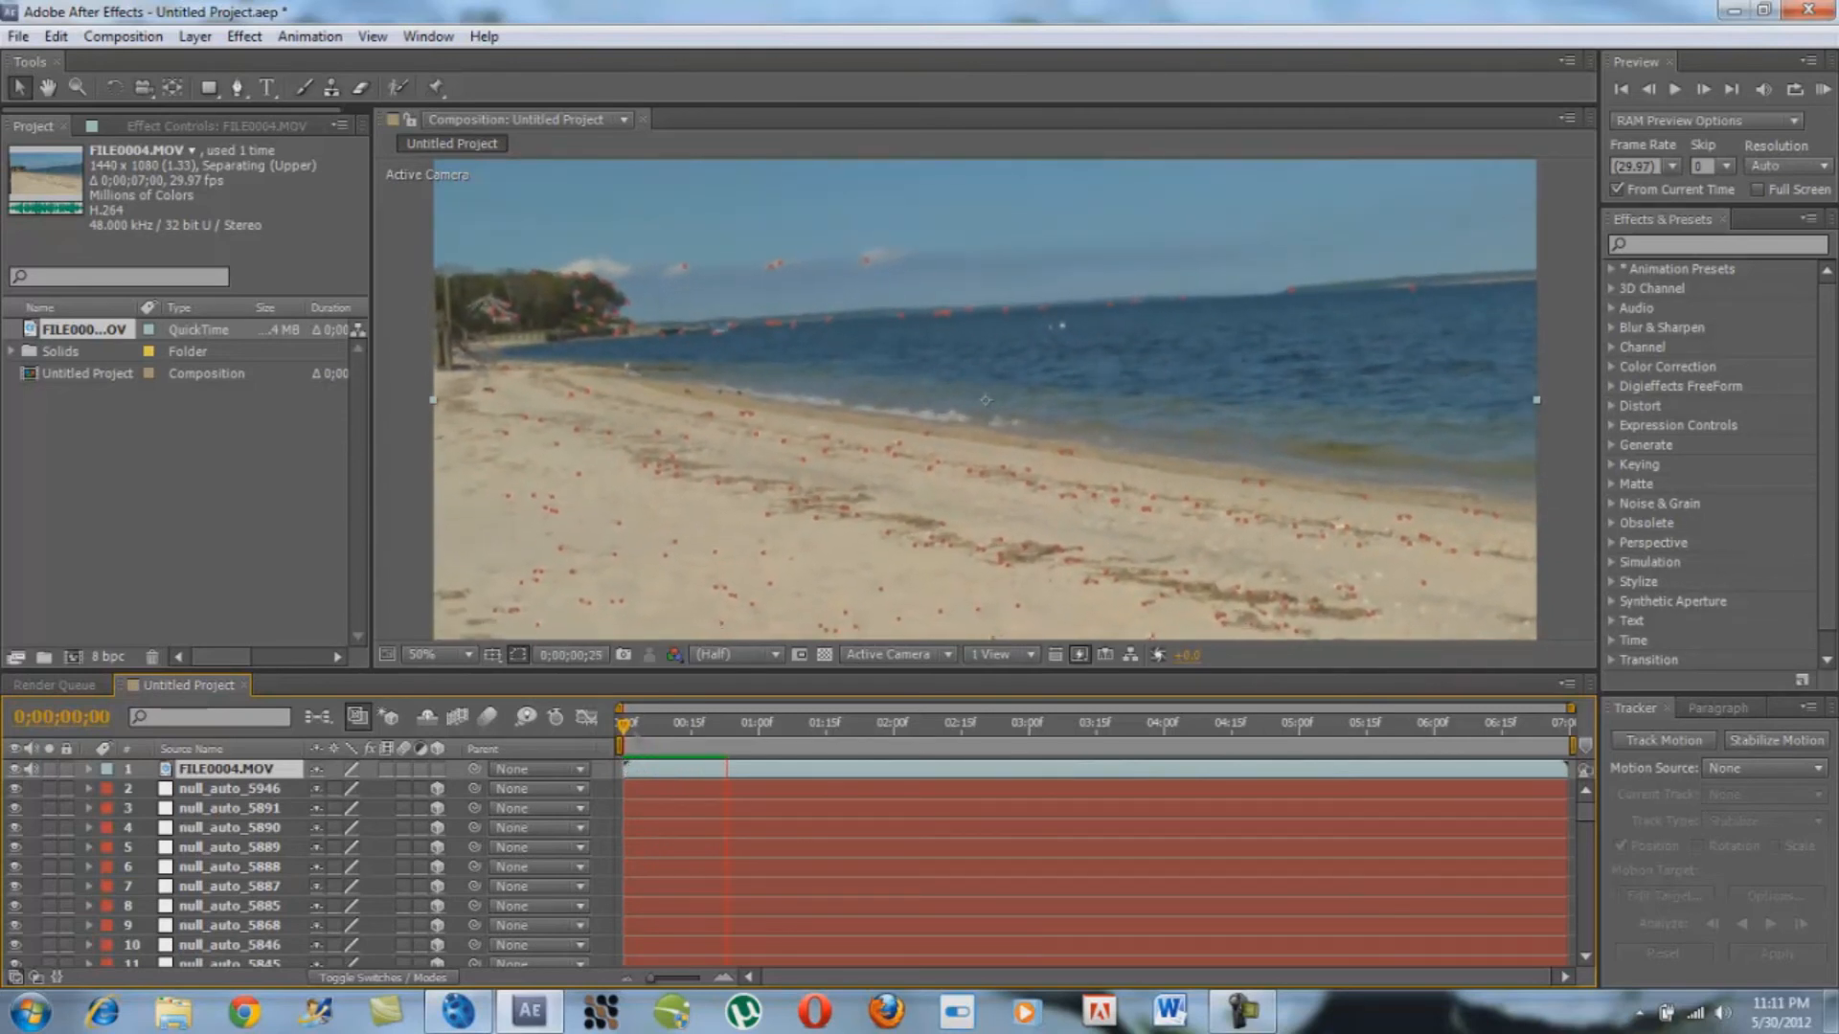
{"action": "left_click", "coordinate": [622, 732]}
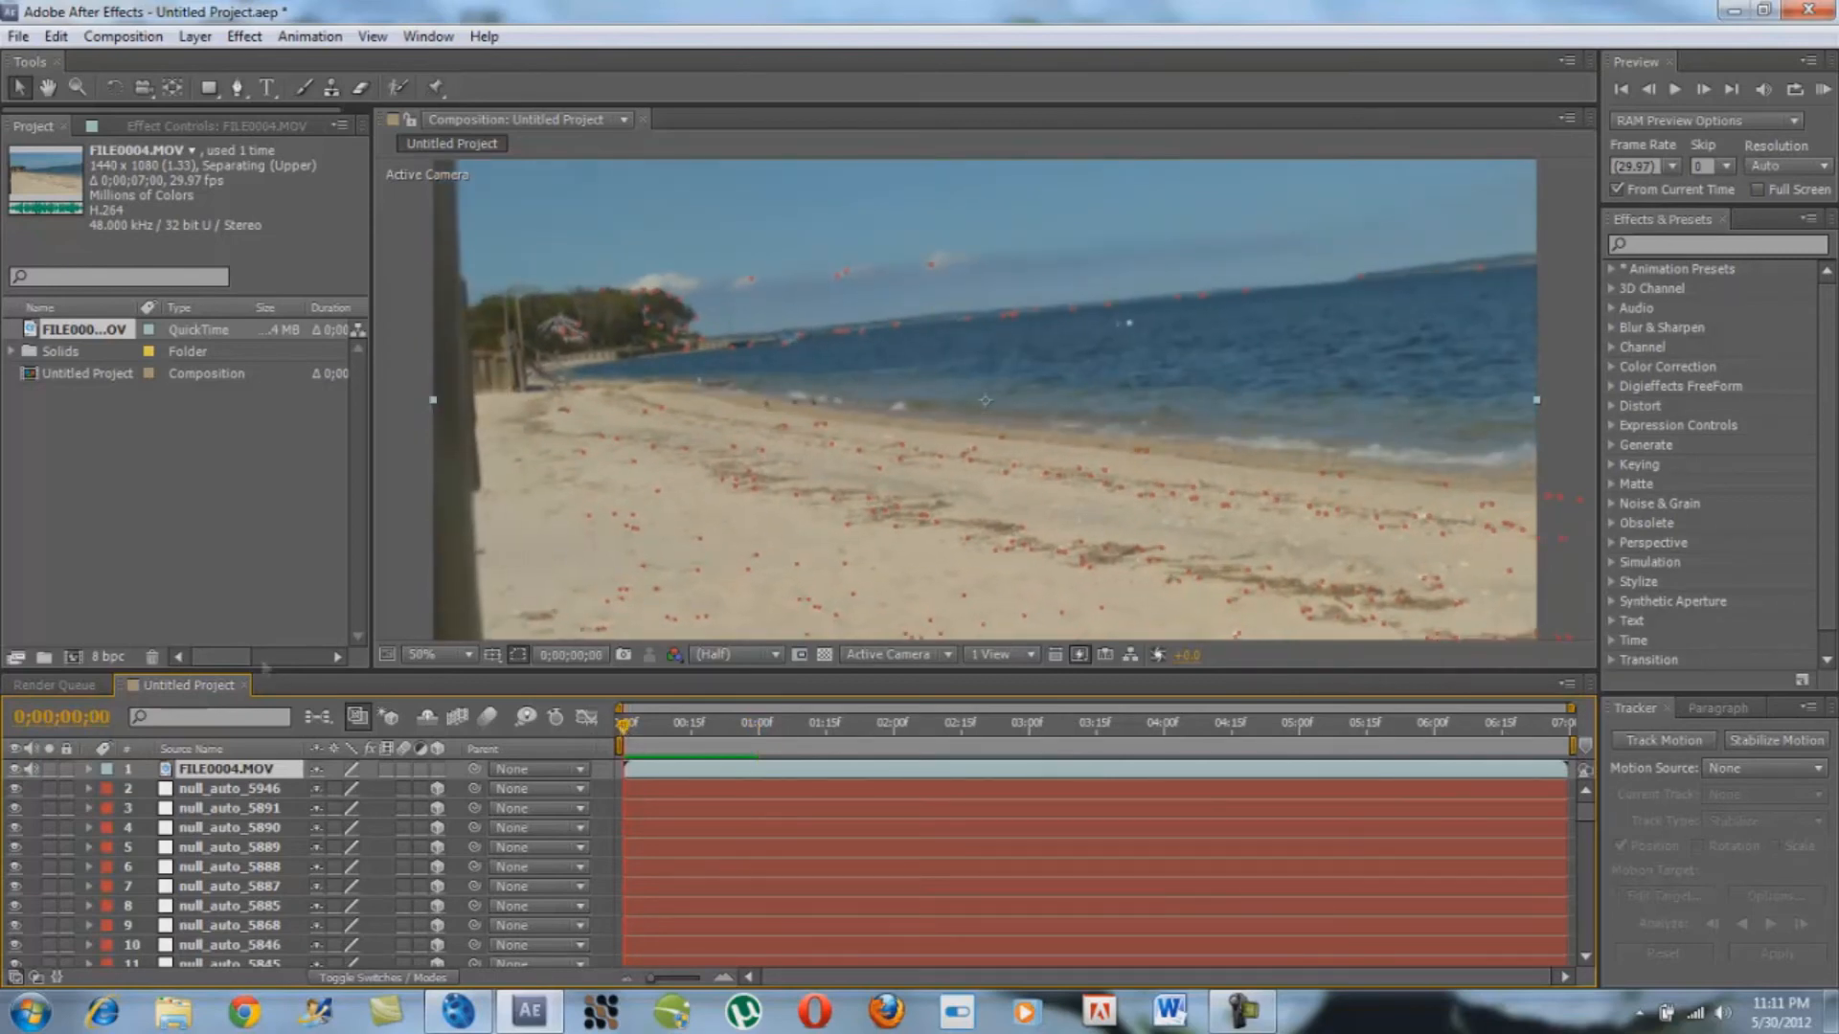
Import the Dirt_Charge_23.mov clip from the recently used 06. Dirt_Charges folder
{"action": "right_click", "coordinate": [124, 555]}
{"action": "mouse_move", "coordinate": [340, 646]}
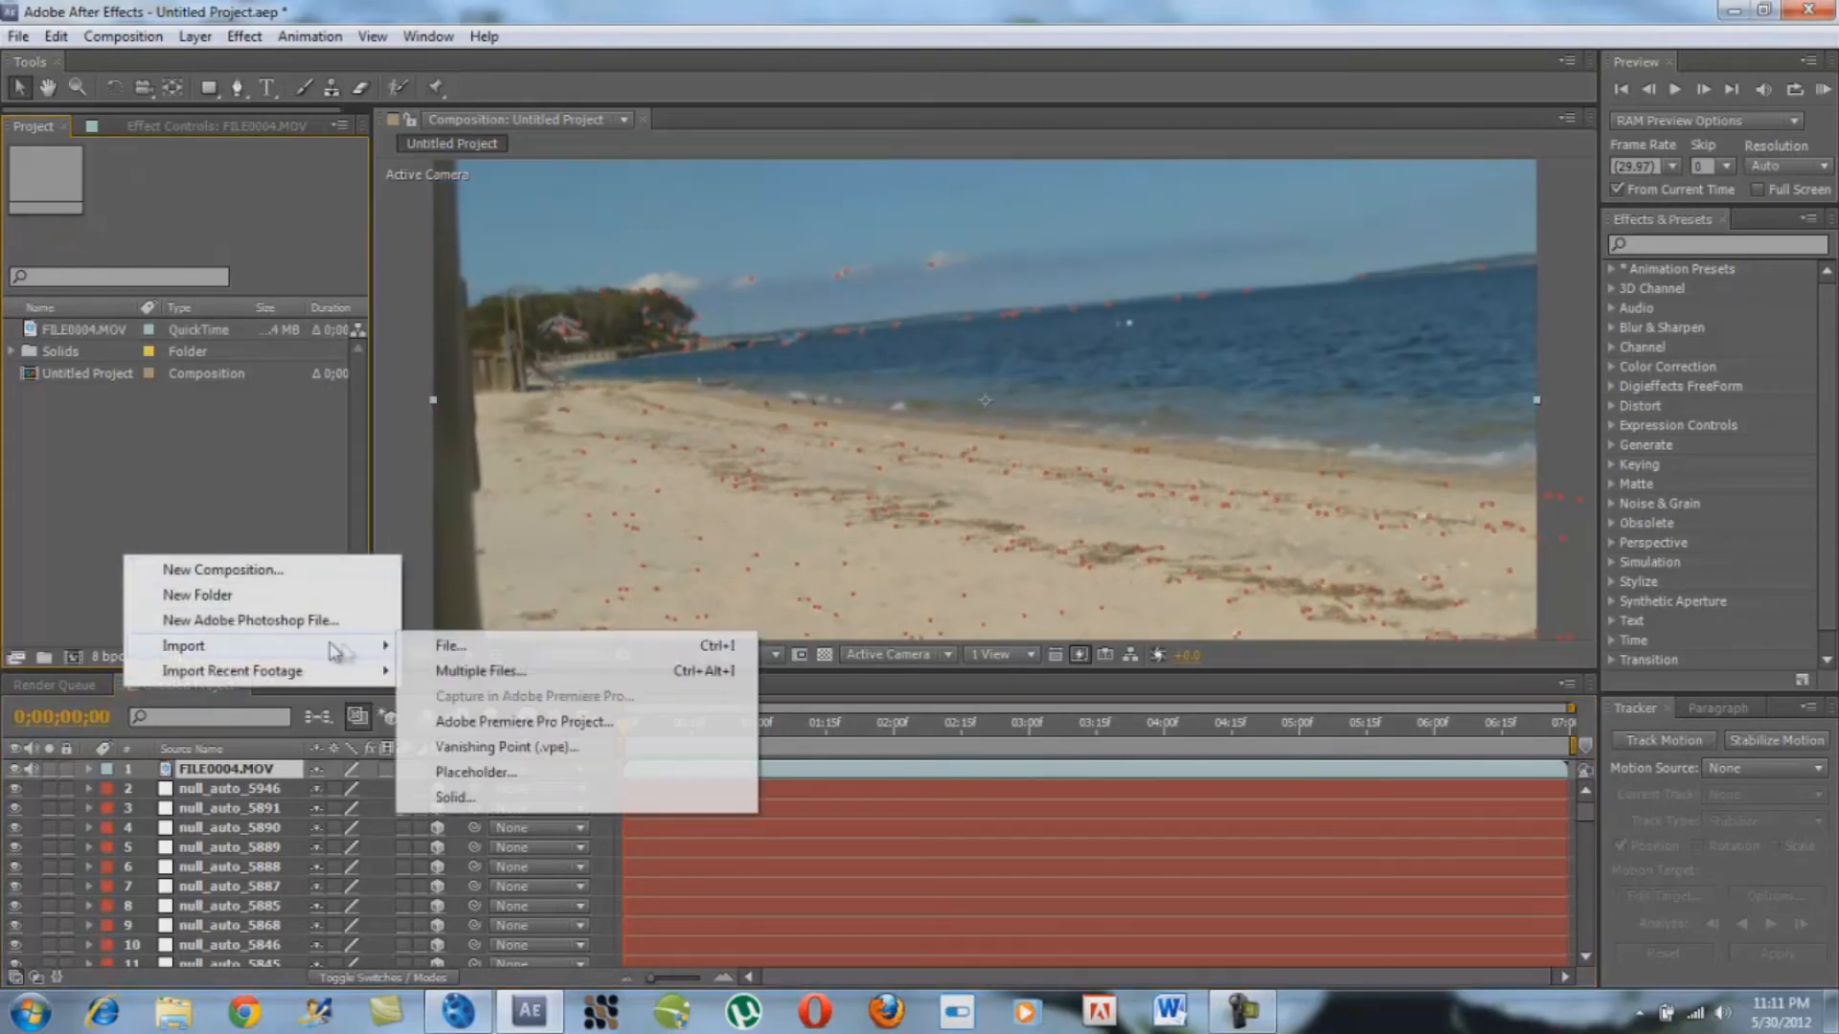
{"action": "left_click", "coordinate": [428, 647]}
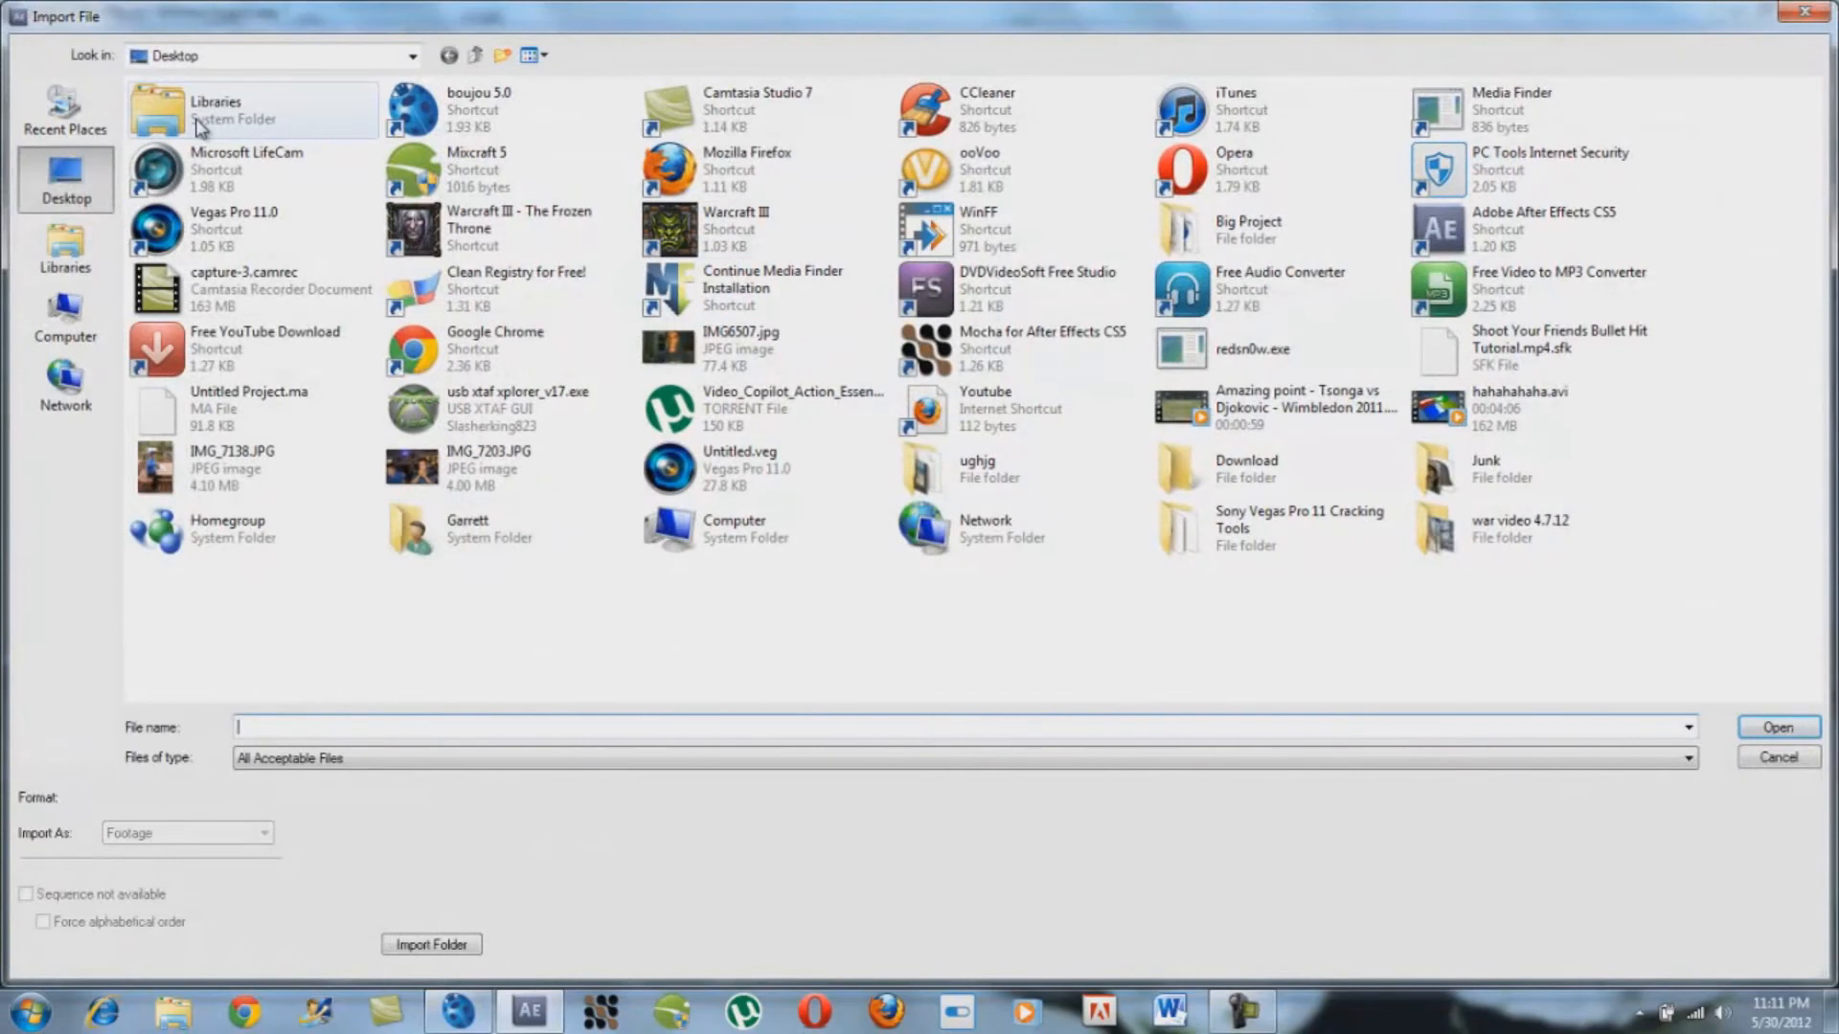
{"action": "left_click", "coordinate": [106, 266]}
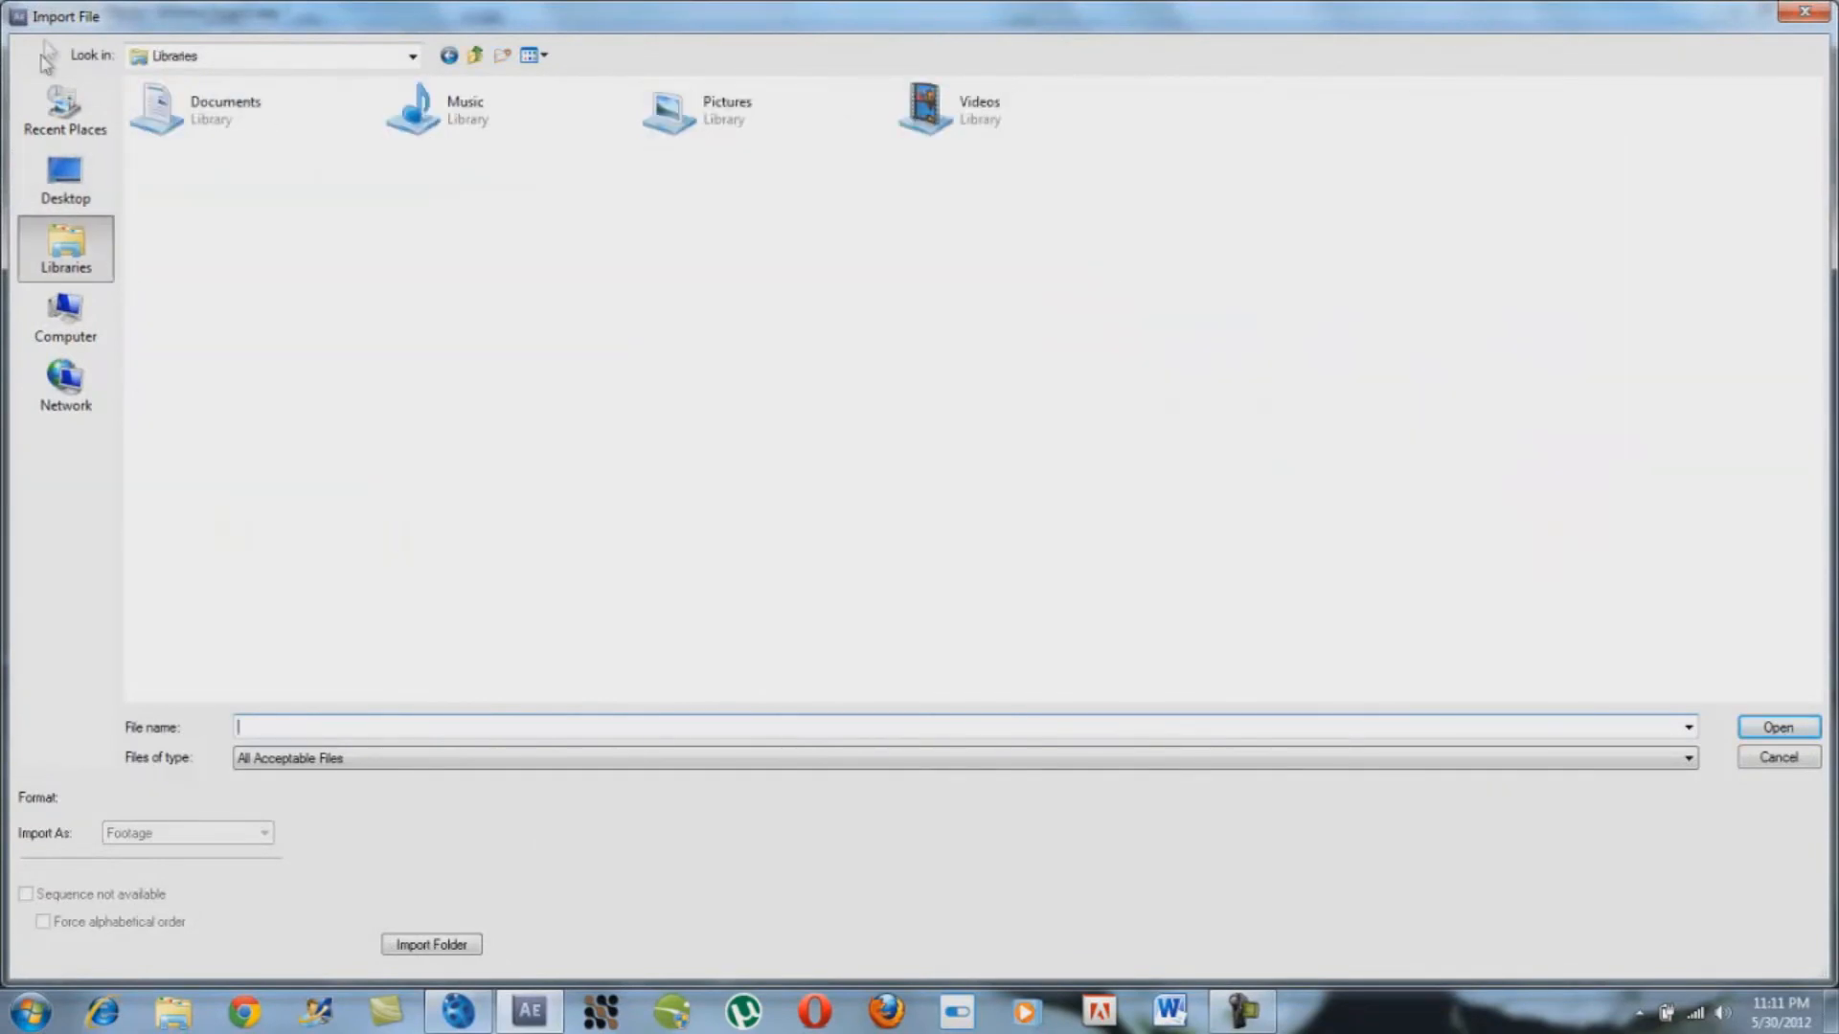
{"action": "left_click", "coordinate": [62, 91]}
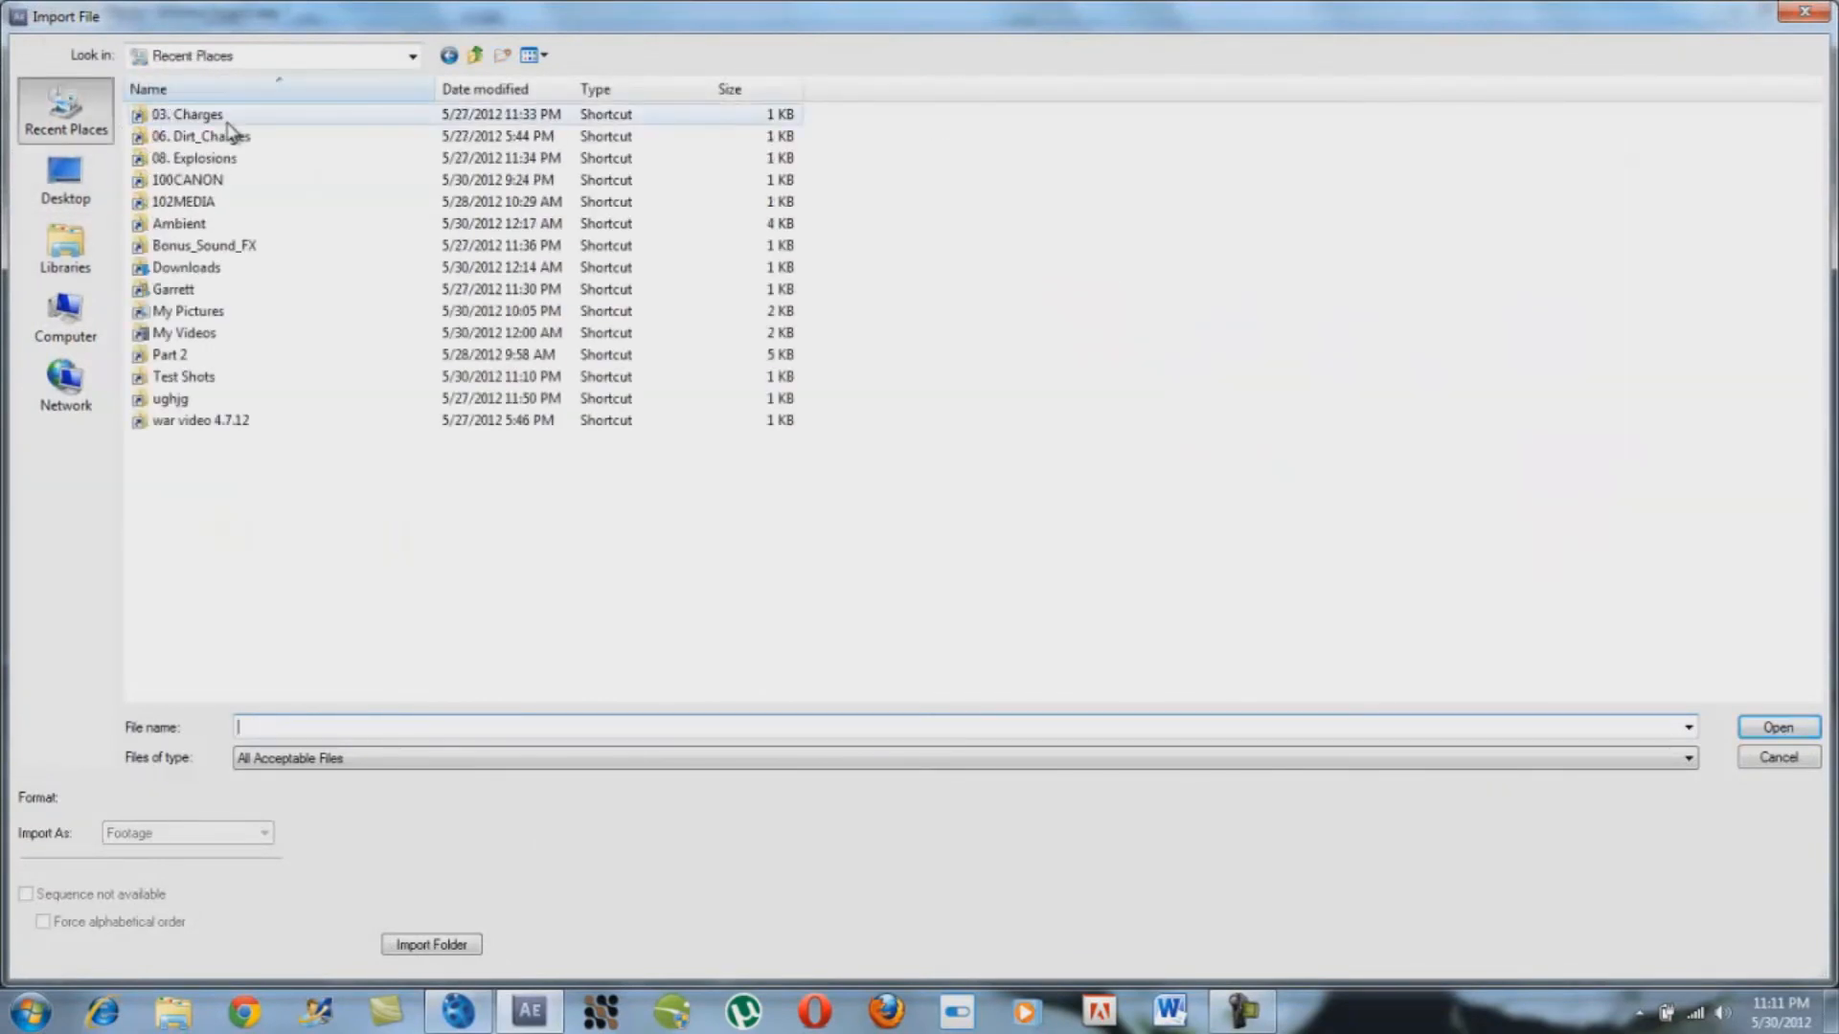
{"action": "double_click", "coordinate": [235, 157]}
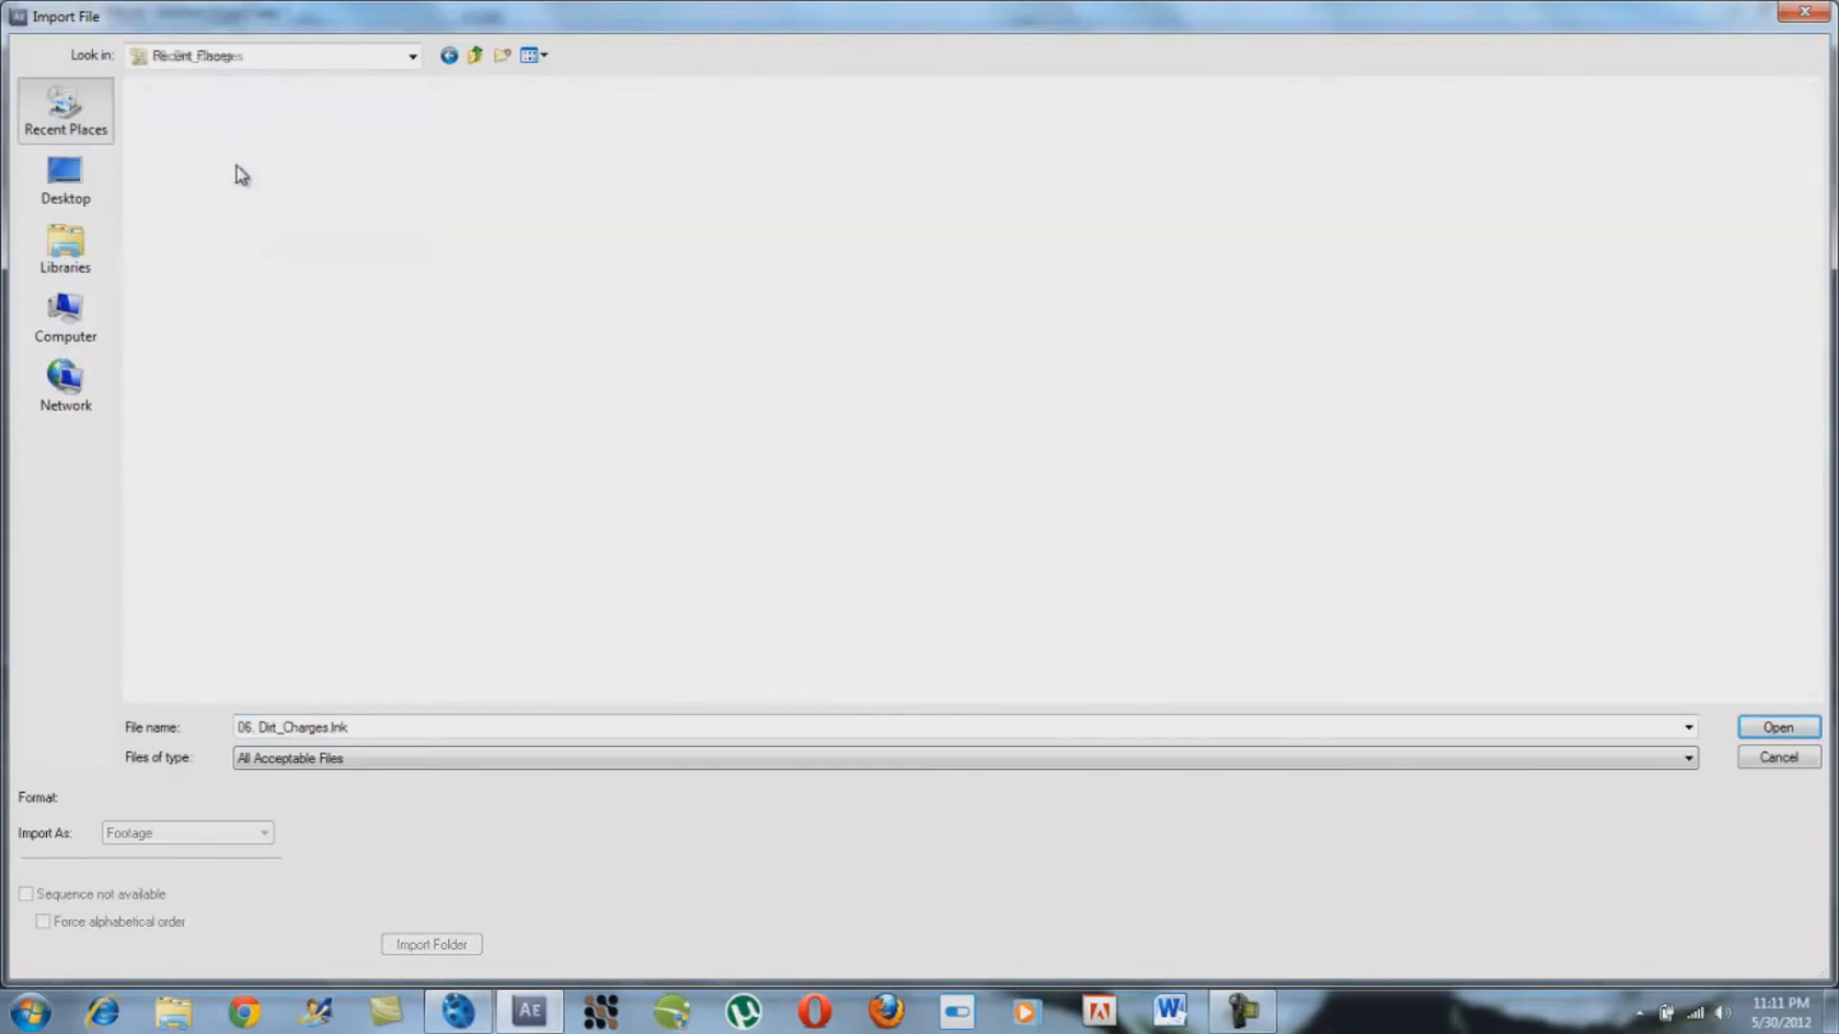
{"action": "double_click", "coordinate": [1154, 355]}
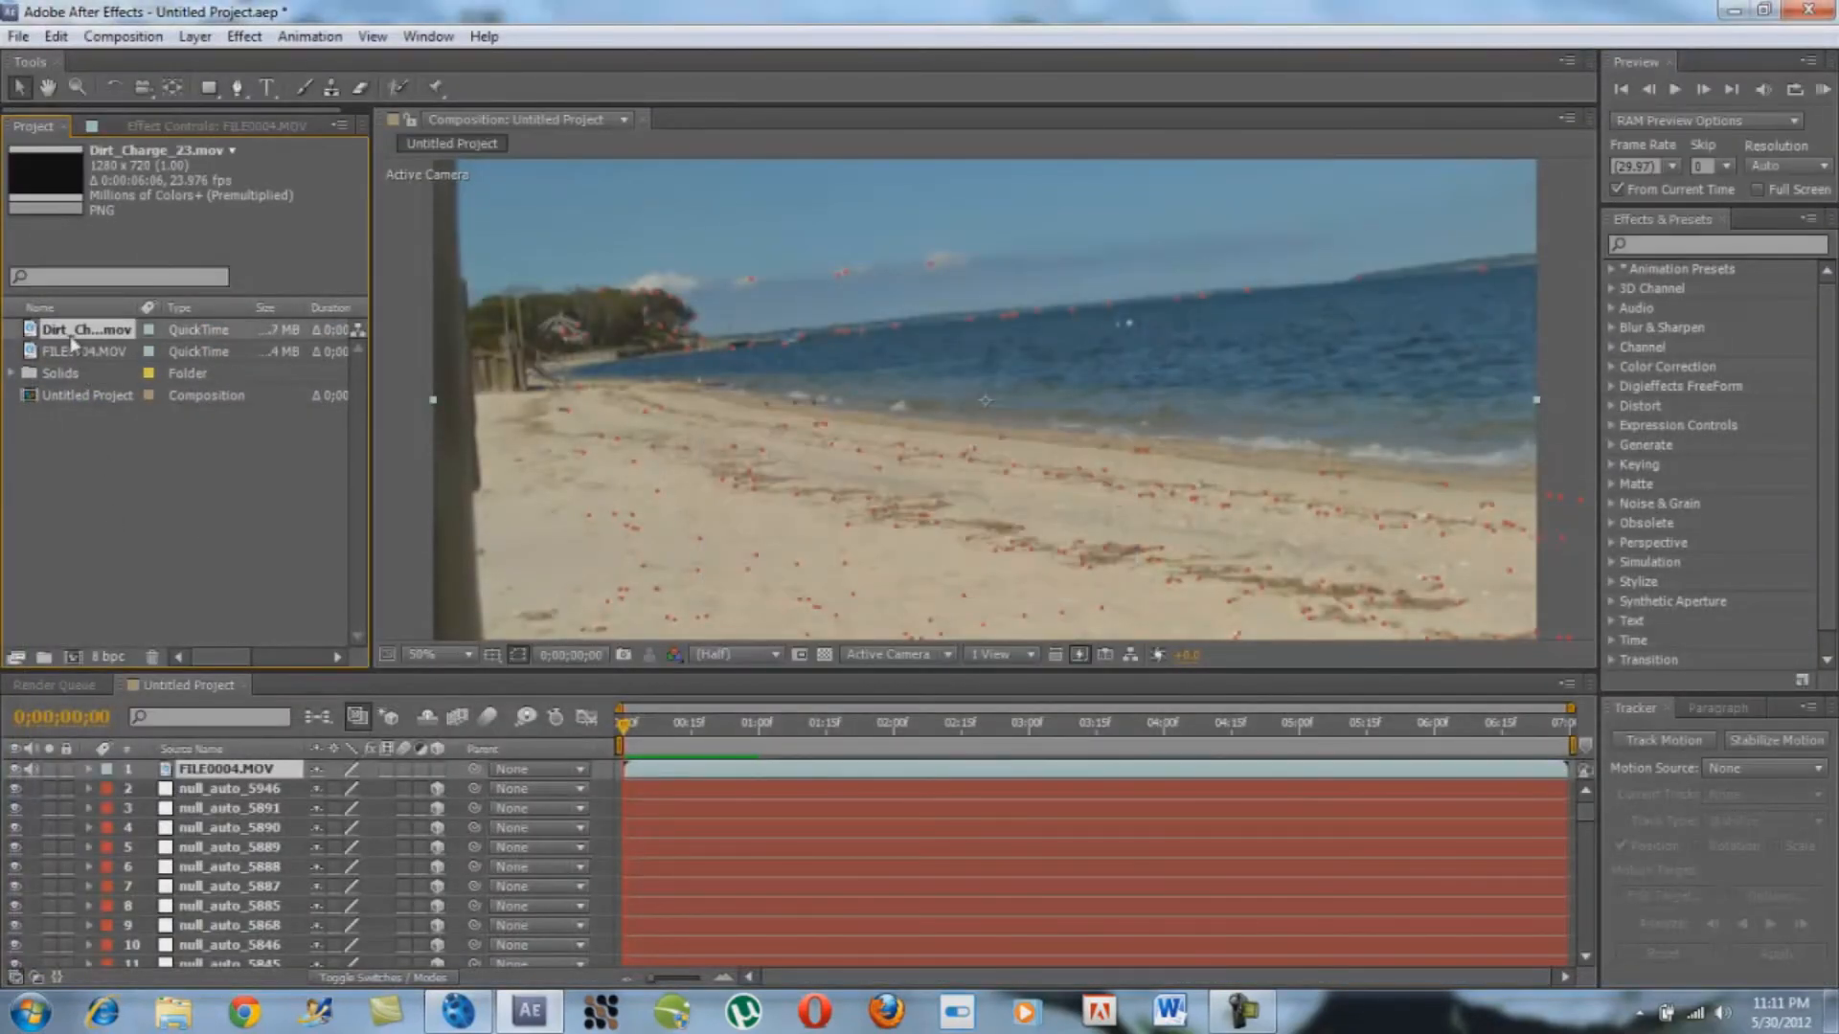
Add Dirt_Charge_23.mov above FILE0004.MOV as a 3D layer starting at the first frame and enlarge it to about 269%
{"action": "left_click_drag", "start_coordinate": [68, 335], "coordinate": [630, 763]}
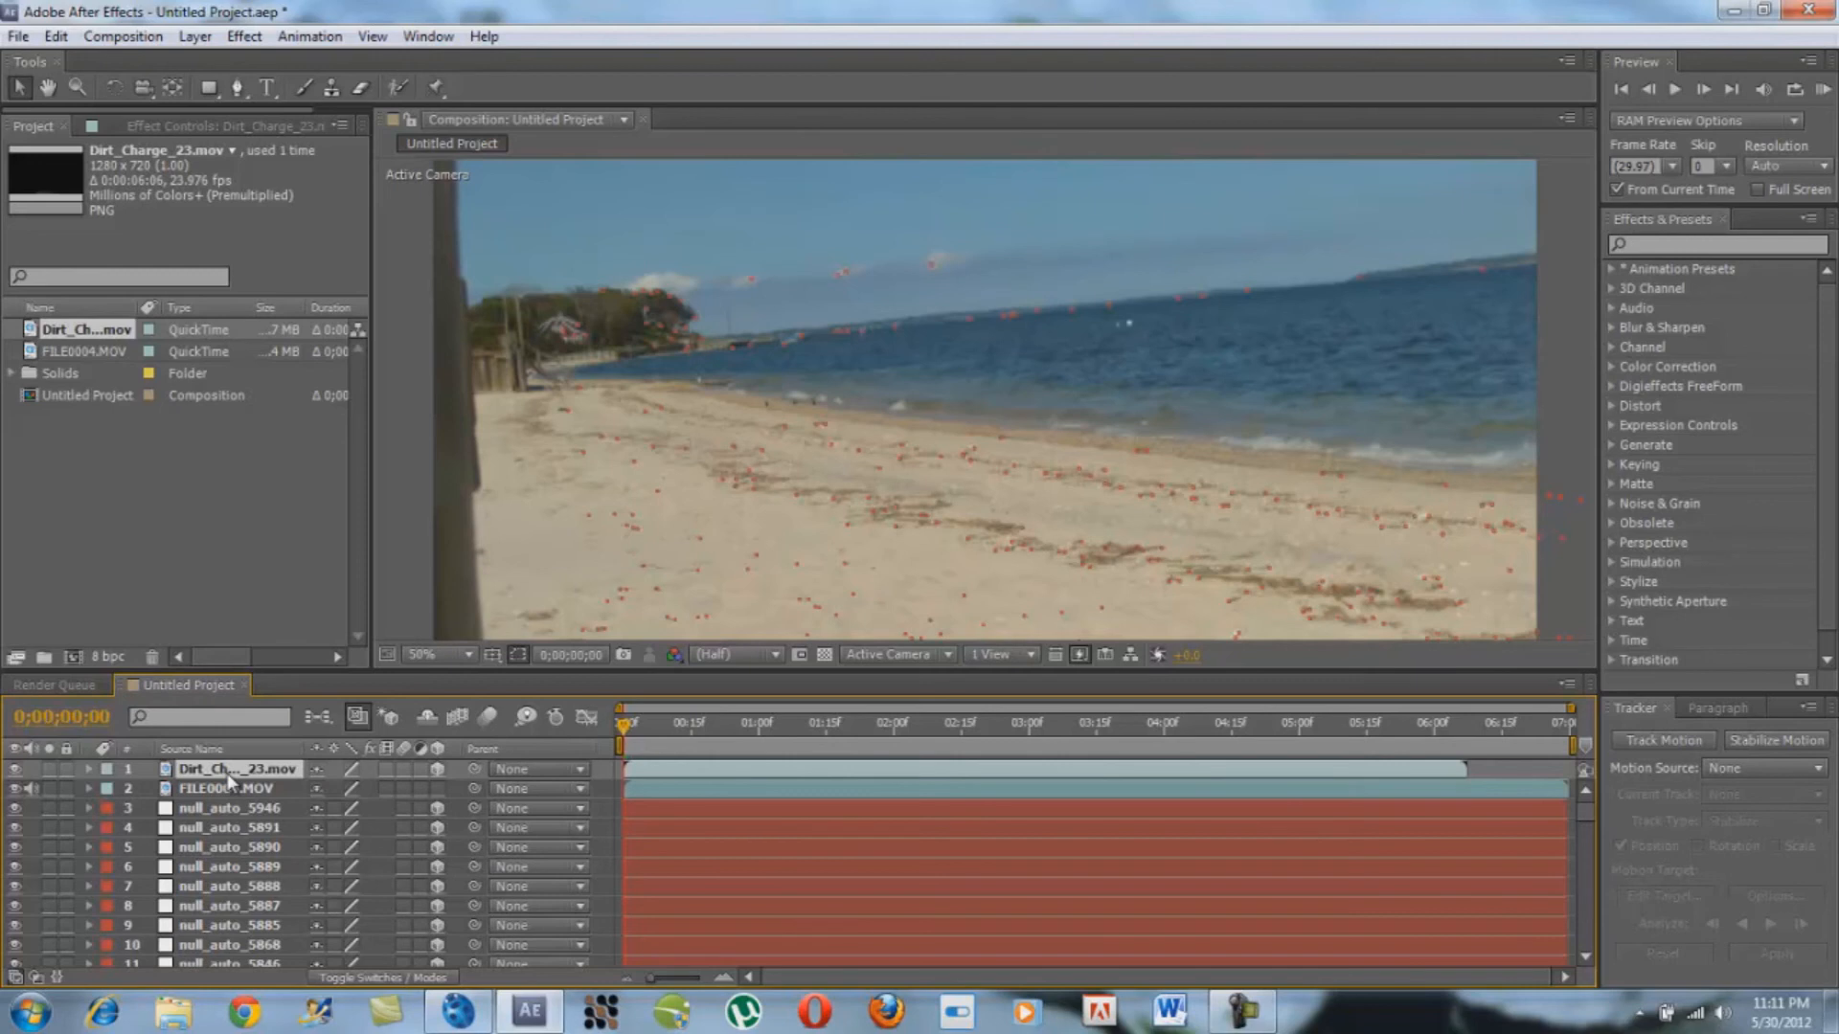
{"action": "key", "text": "s"}
{"action": "left_click_drag", "start_coordinate": [352, 789], "coordinate": [431, 791]}
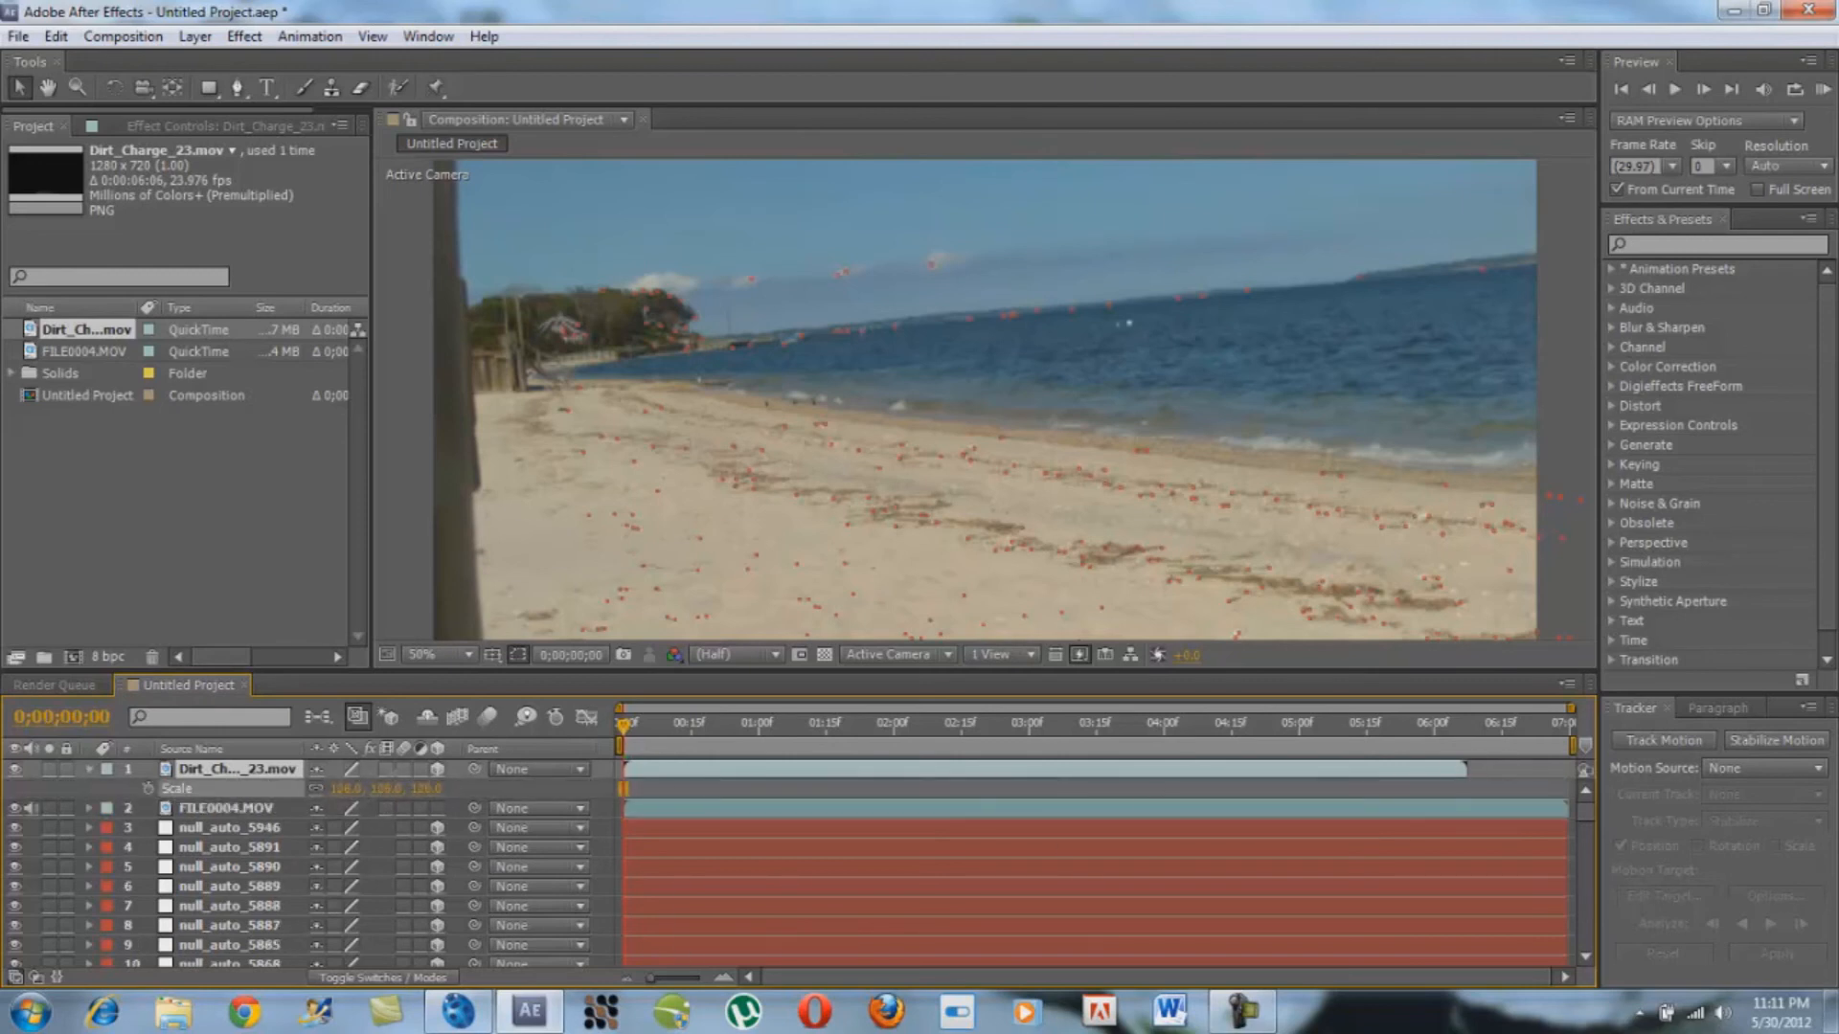
{"action": "left_click", "coordinate": [555, 792]}
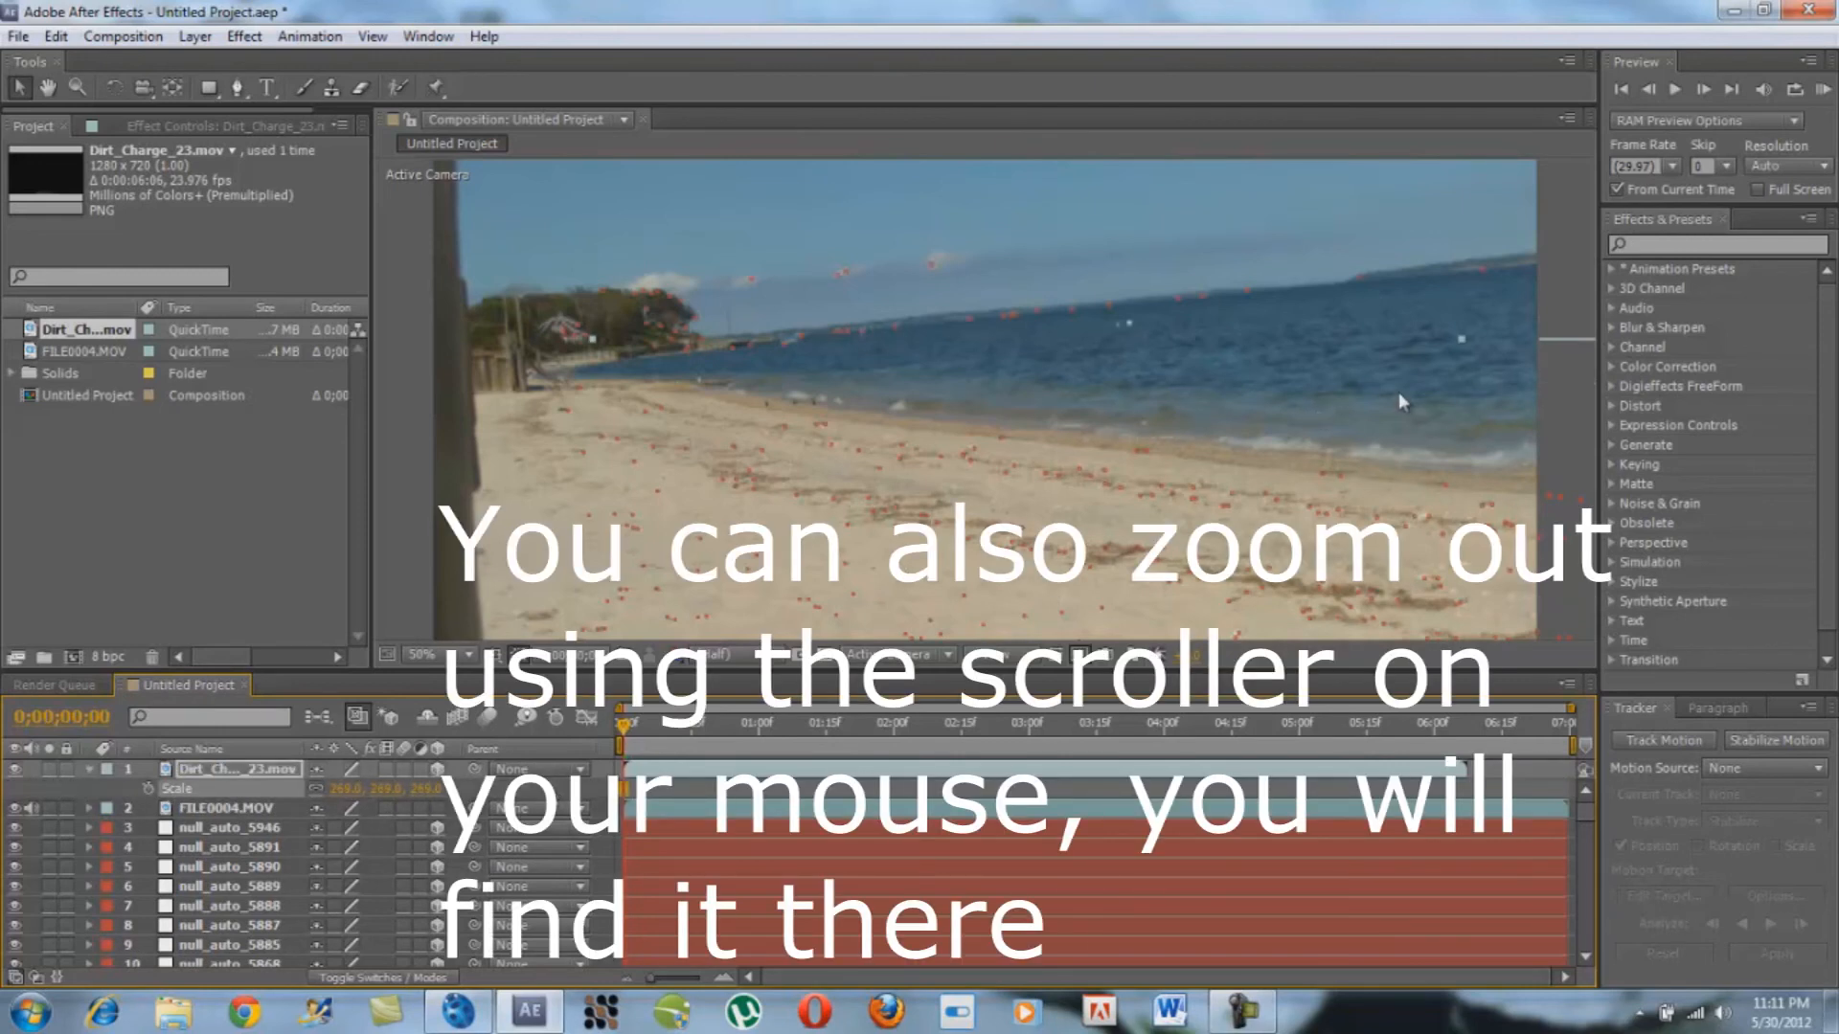
Scale the Dirt_Charge_23.mov layer to 154% and position its dirt blast on the sand in the left foreground
{"action": "left_click_drag", "start_coordinate": [1264, 425], "coordinate": [866, 159]}
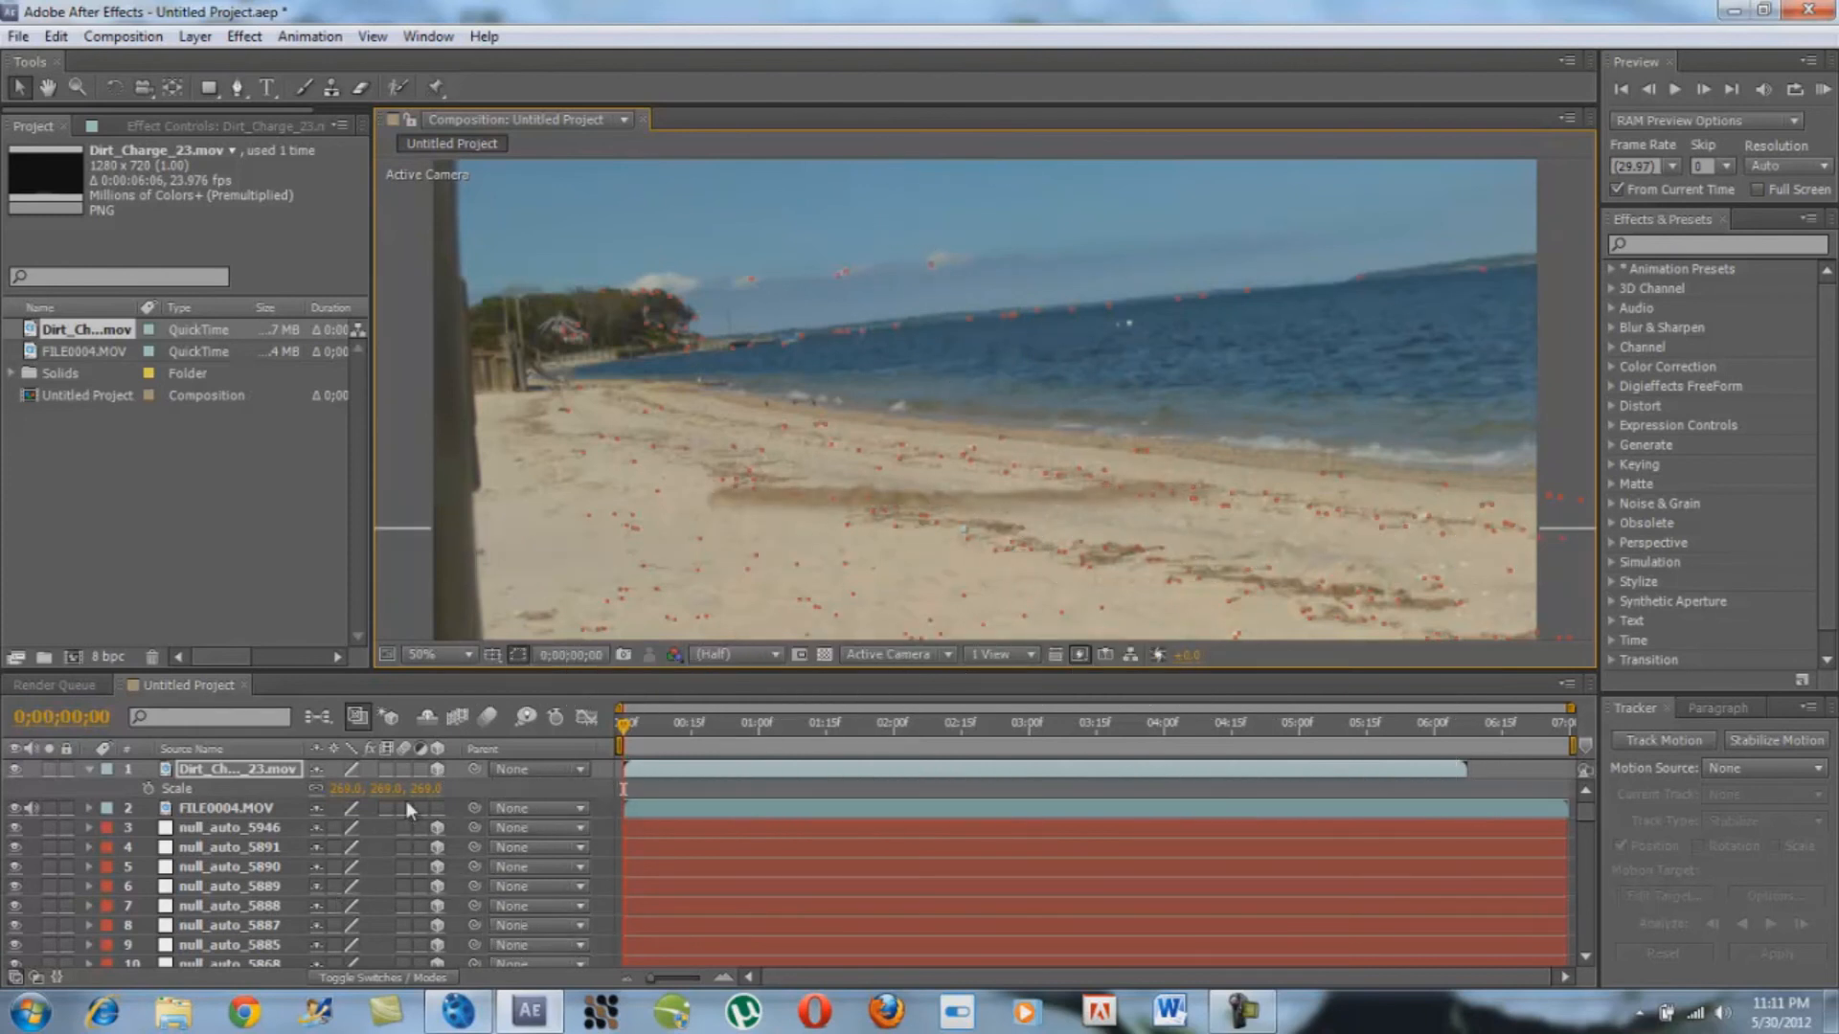
{"action": "left_click_drag", "start_coordinate": [405, 787], "coordinate": [296, 787]}
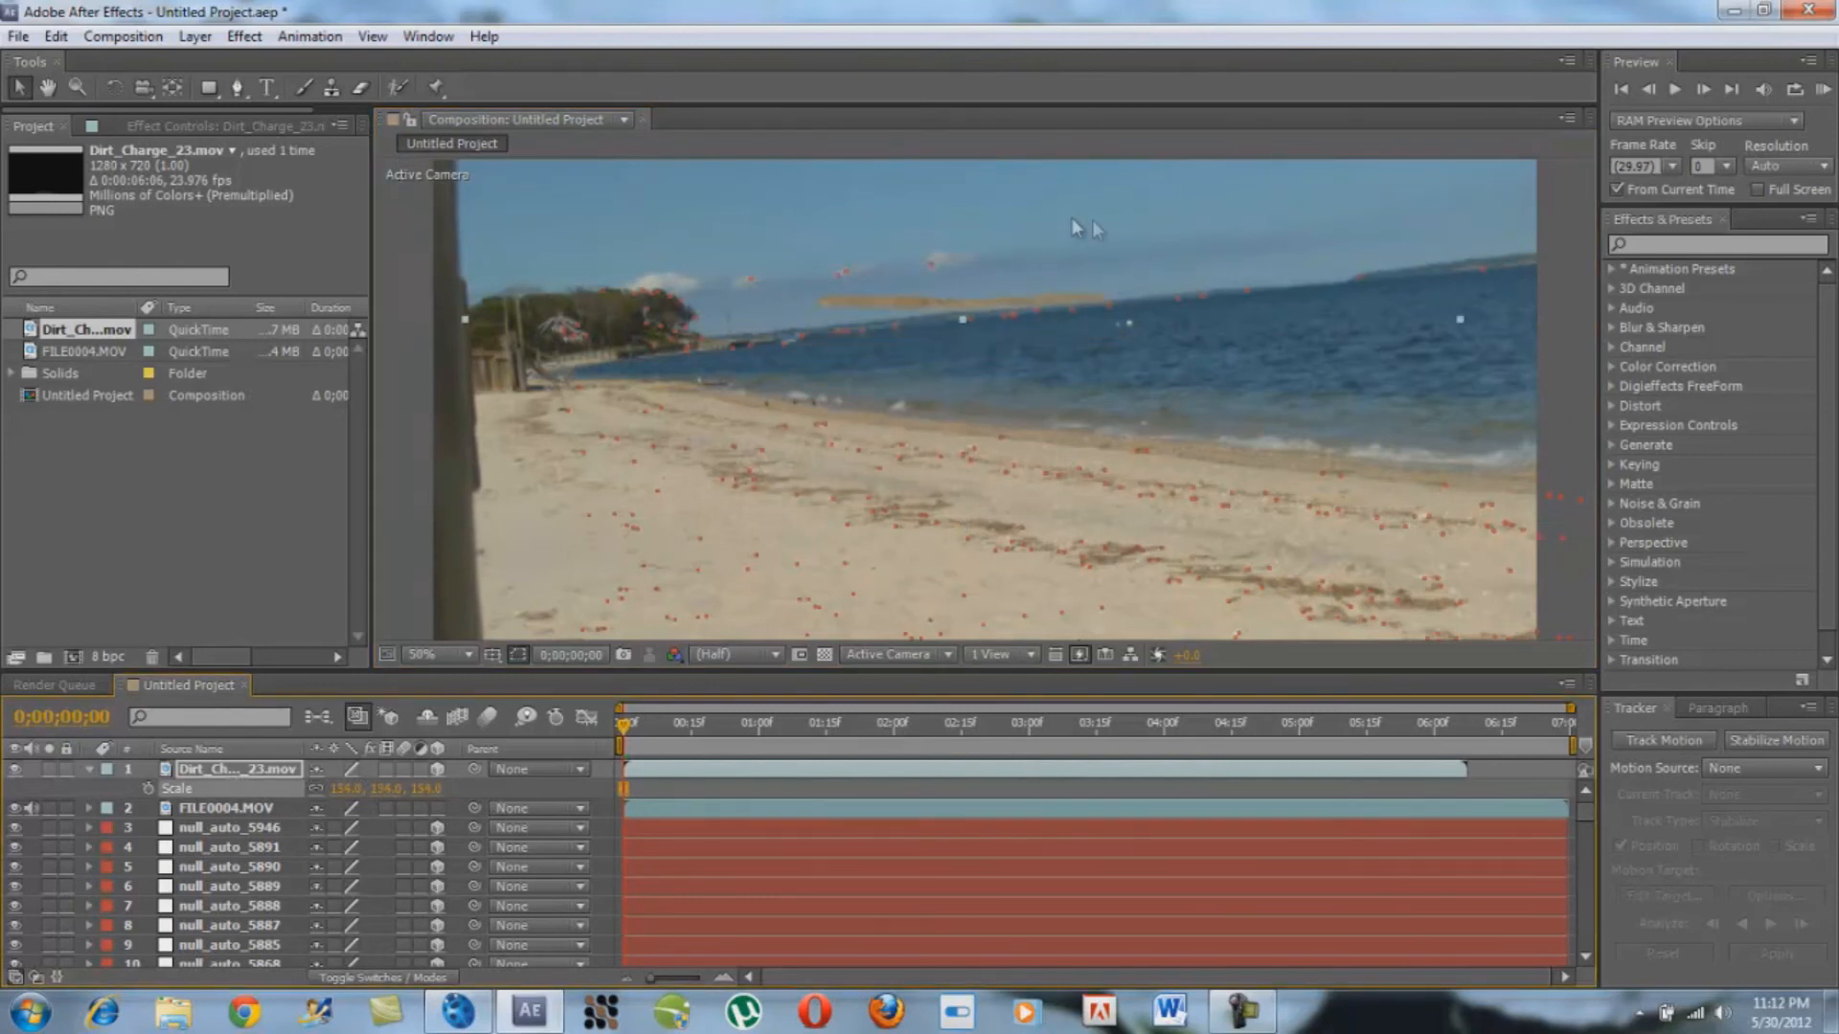
{"action": "left_click_drag", "start_coordinate": [892, 437], "coordinate": [872, 457]}
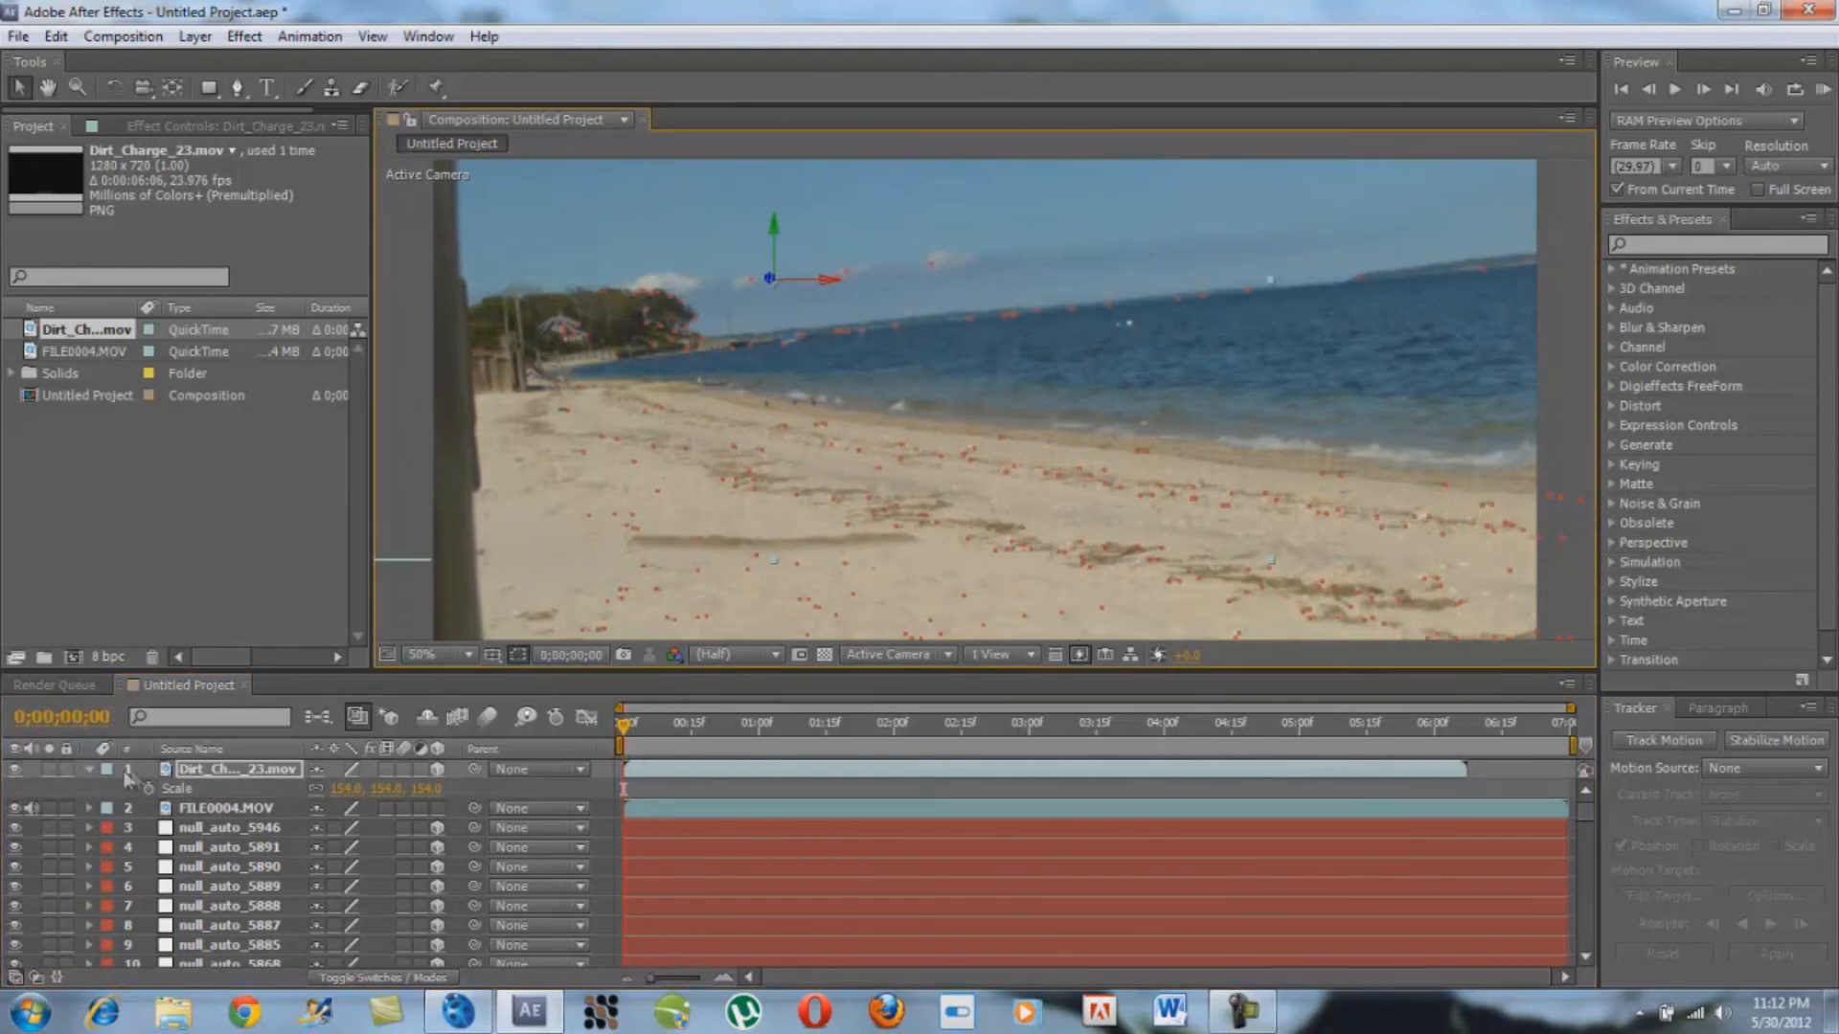
{"action": "left_click", "coordinate": [92, 769]}
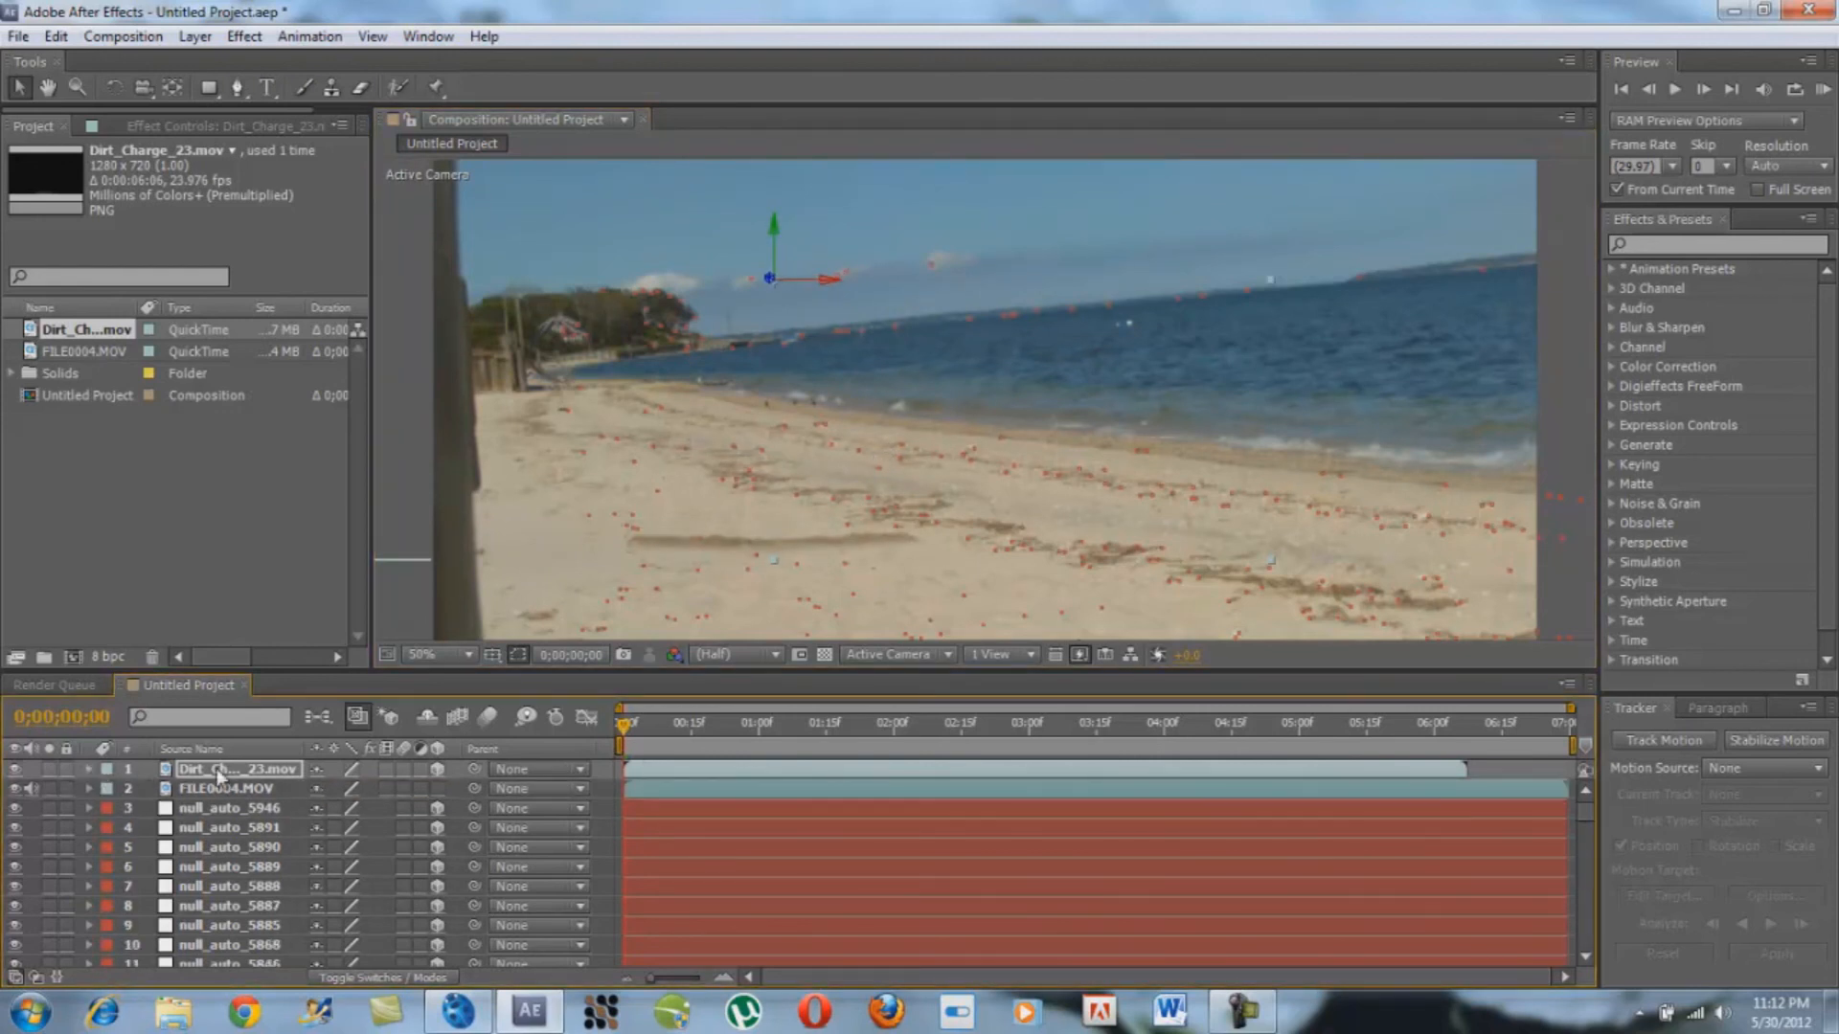
Preview the composition and scrub through its opening second to check how the dirt charge follows the camera move
{"action": "key", "text": "space"}
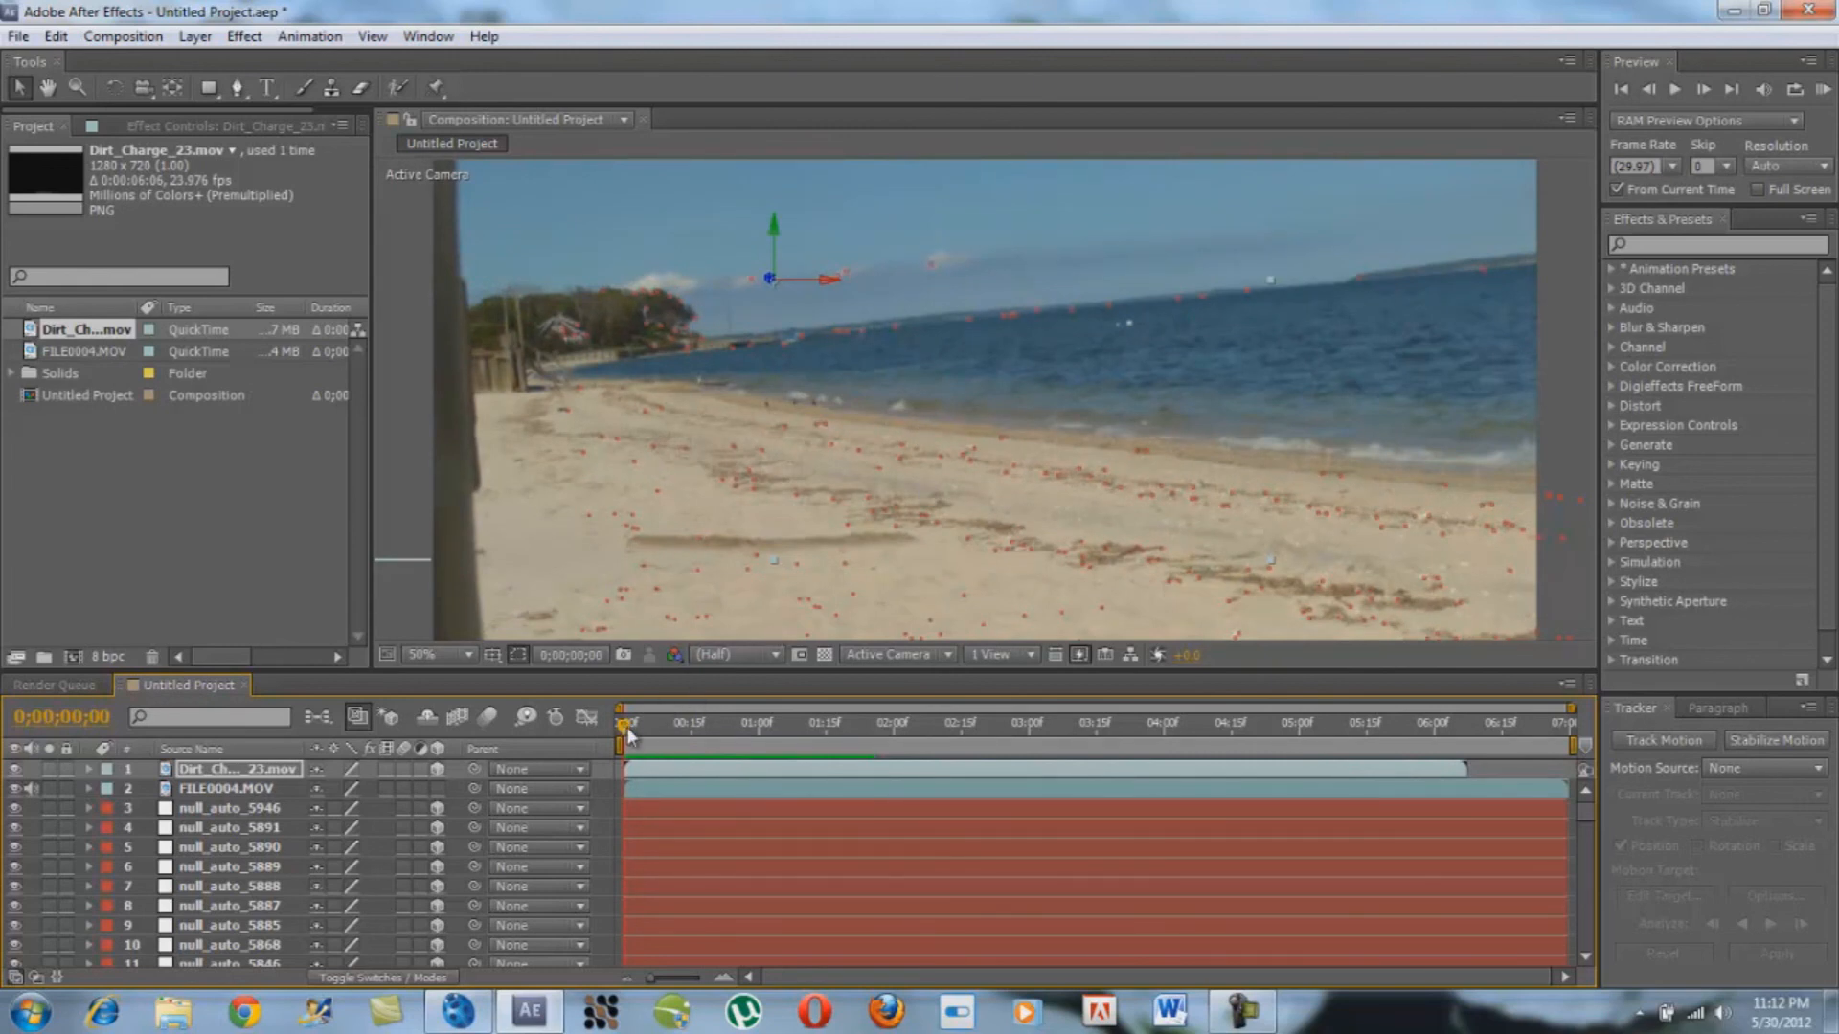
{"action": "left_click_drag", "start_coordinate": [622, 733], "coordinate": [758, 747]}
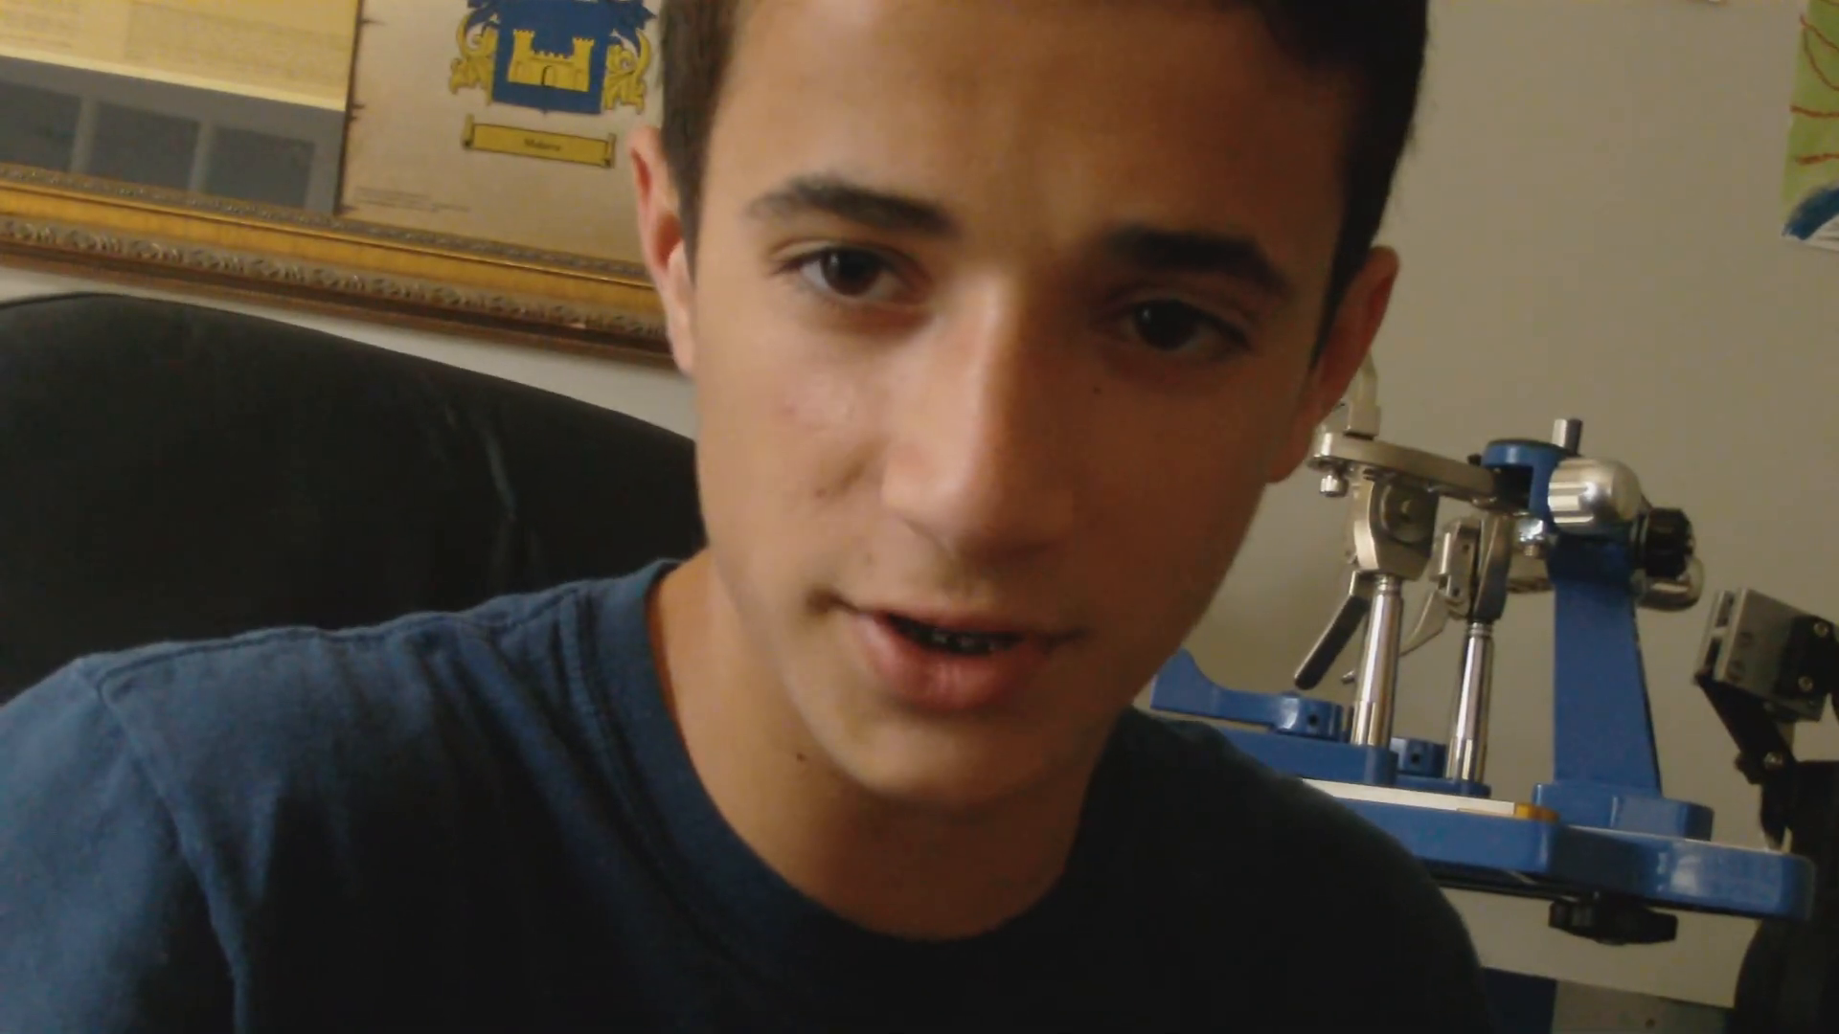